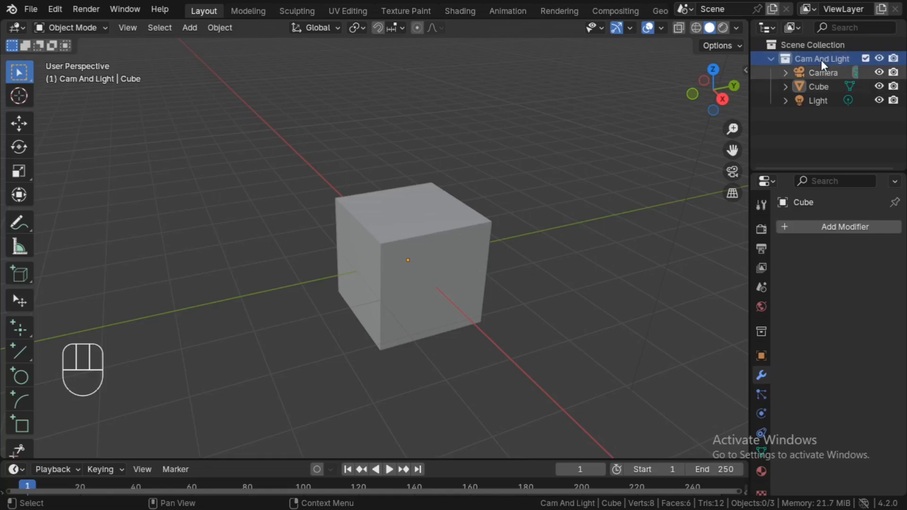
# Step: Delete the default cube from the Cam And Light collection
pyautogui.click(821, 89)
pyautogui.press('x')
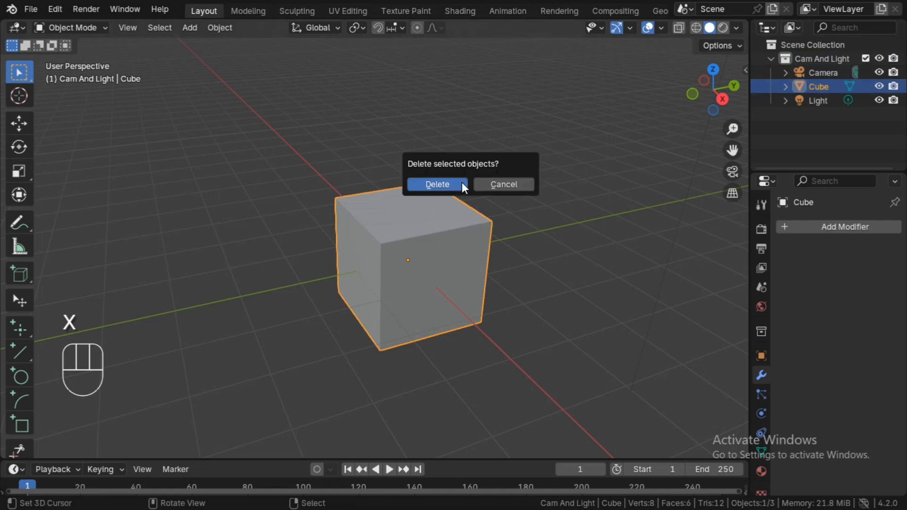
pyautogui.click(461, 182)
# Step: Create a new collection directly under the Scene Collection and name it Parts
pyautogui.click(821, 46)
pyautogui.press('c')
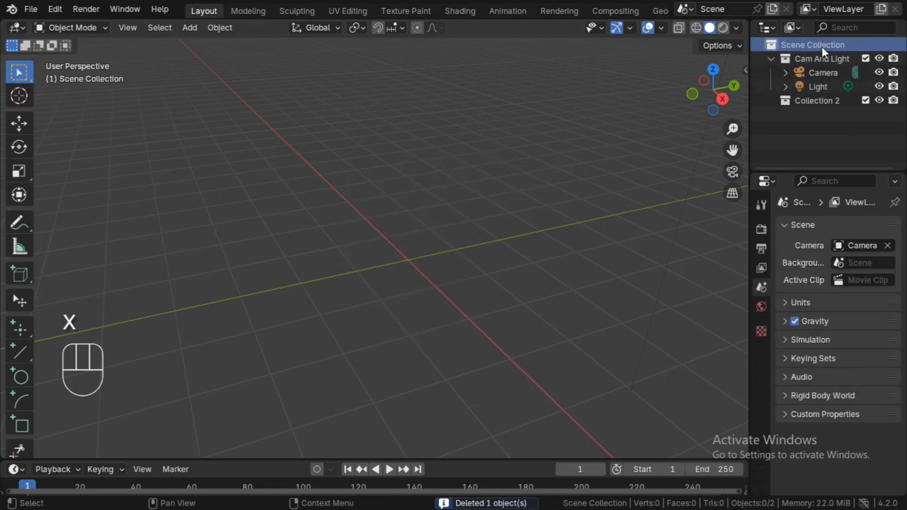
pyautogui.doubleClick(833, 100)
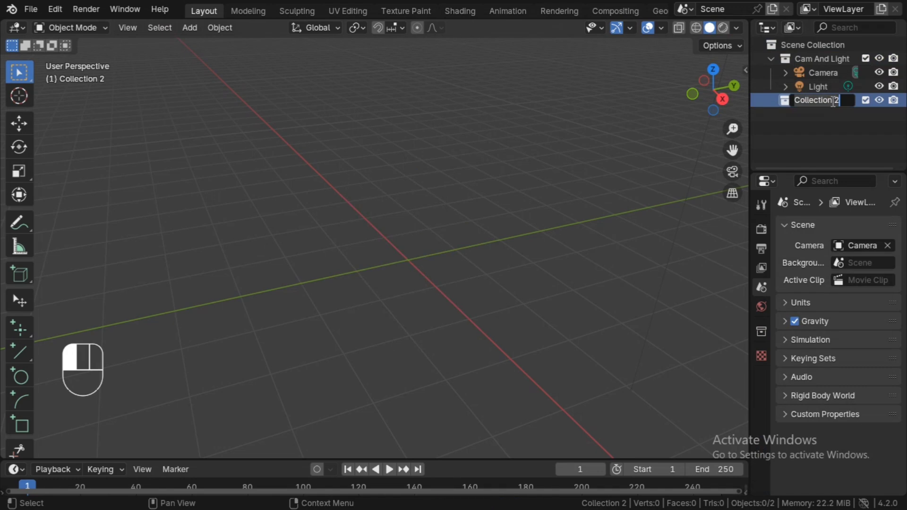
pyautogui.write('Parts')
pyautogui.press('Return')
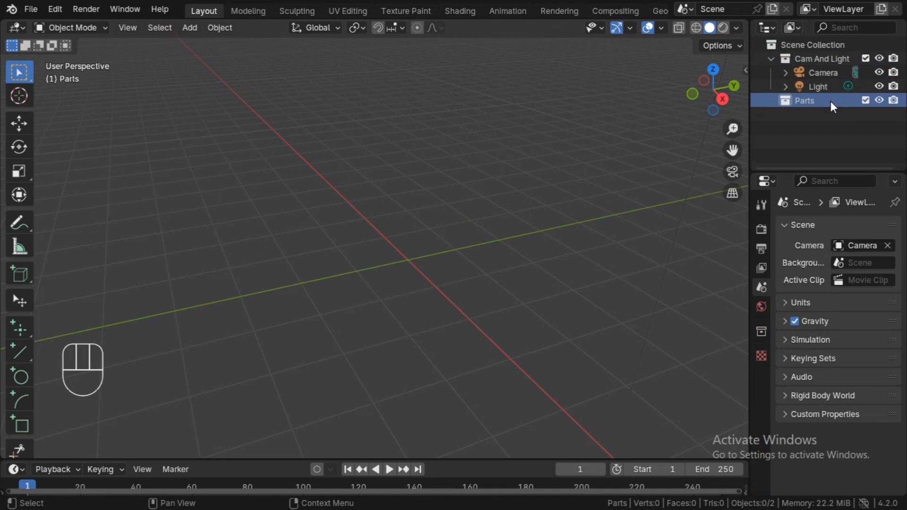
# Step: Snap the 3D cursor to the world origin and add a mesh cylinder there in the Parts collection
pyautogui.hotkey('shift', 's')
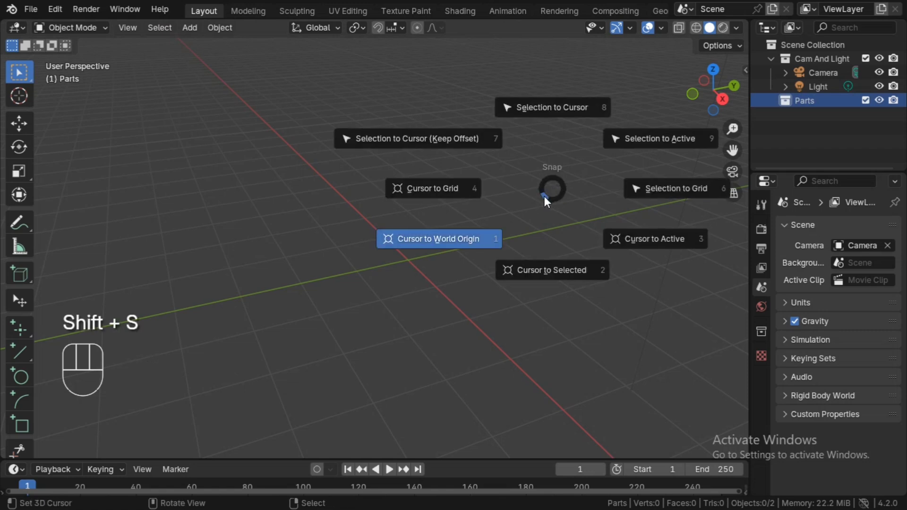
pyautogui.click(544, 198)
pyautogui.keyDown('ctrl'); pyautogui.keyDown('alt'); pyautogui.moveTo(559, 298); pyautogui.dragTo(541, 251); pyautogui.keyUp('alt'); pyautogui.keyUp('ctrl')
pyautogui.hotkey('shift', 'a')
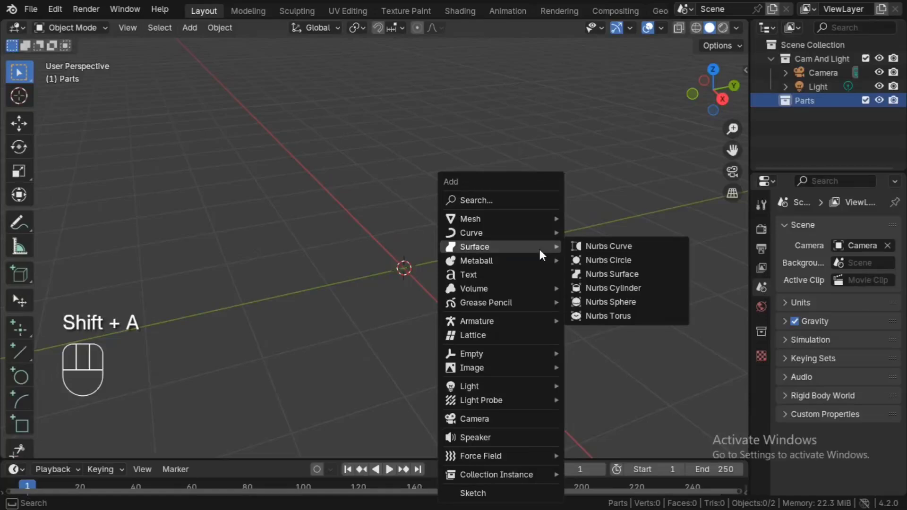
pyautogui.moveTo(537, 219)
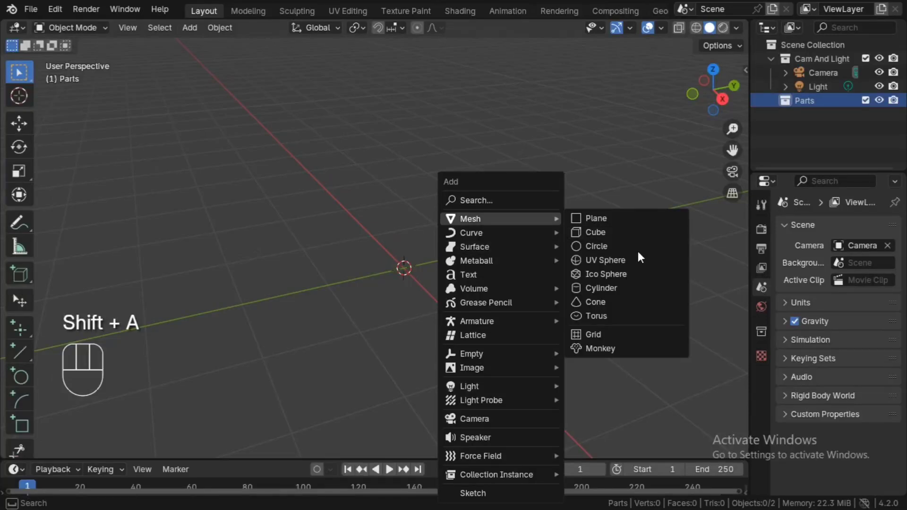
pyautogui.click(633, 288)
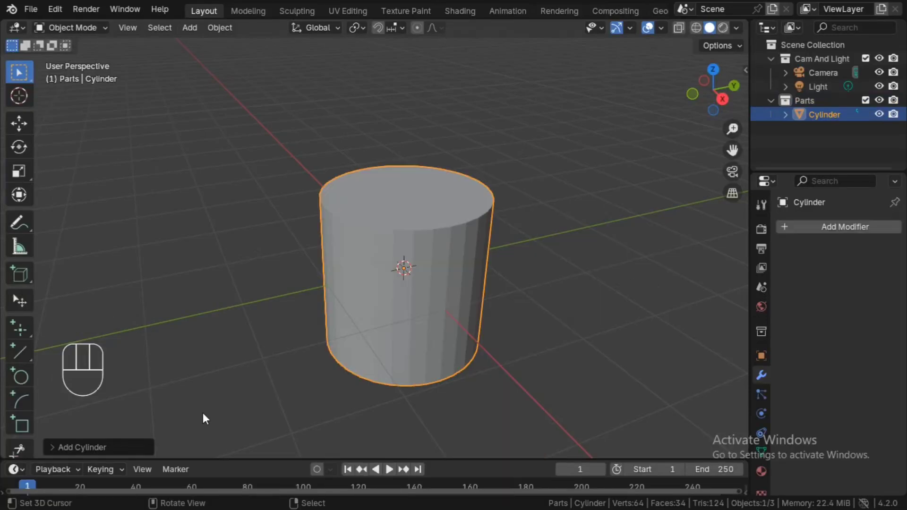
# Step: Set the new cylinder to 200 vertices with a radius of 30 m
pyautogui.click(101, 448)
pyautogui.click(196, 281)
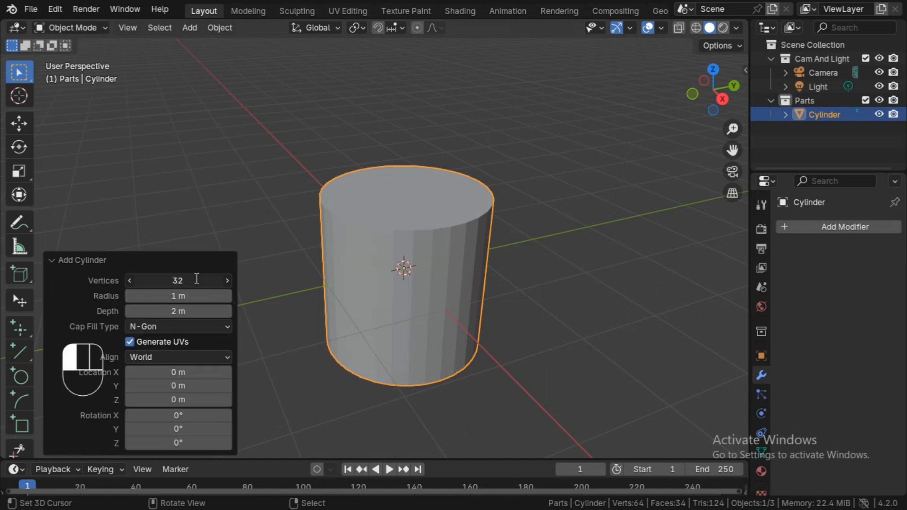
pyautogui.write('200')
pyautogui.press('Return')
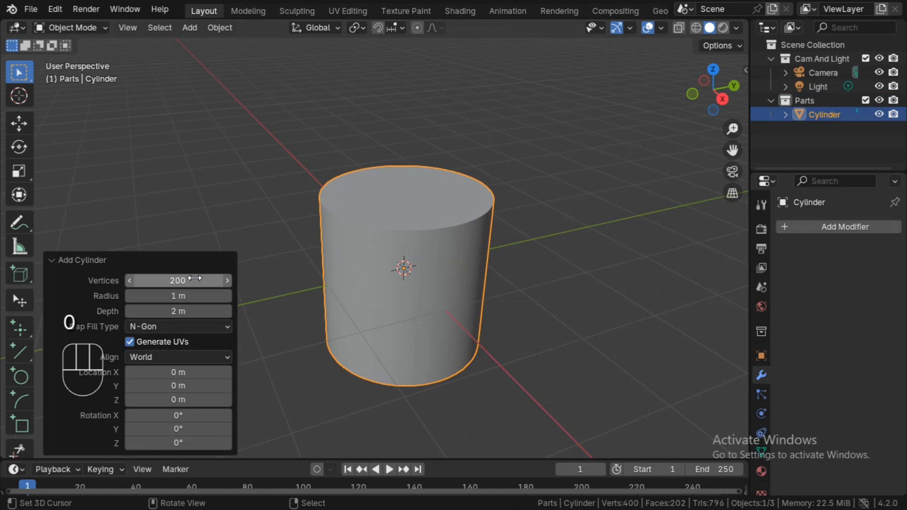
pyautogui.click(190, 300)
pyautogui.write('30')
pyautogui.click(68, 314)
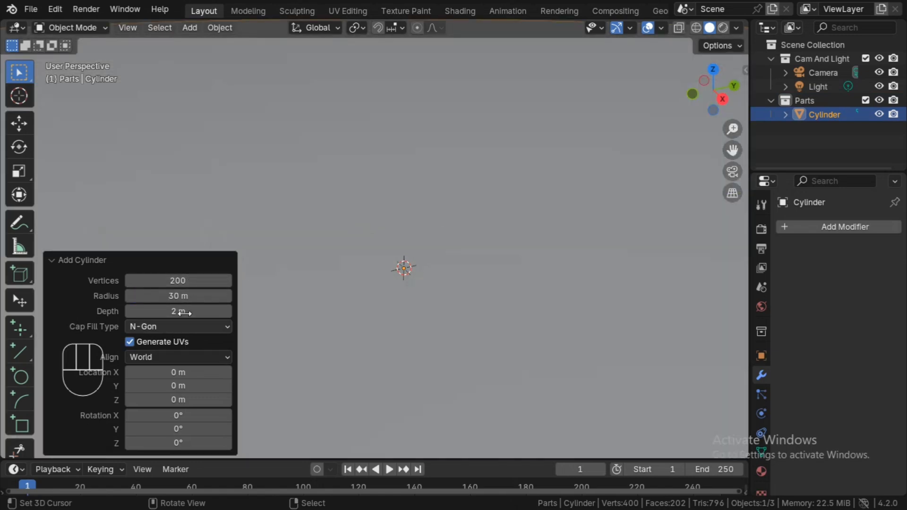
pyautogui.keyDown('ctrl'); pyautogui.moveTo(387, 152); pyautogui.dragTo(444, 258, button='middle'); pyautogui.keyUp('ctrl')
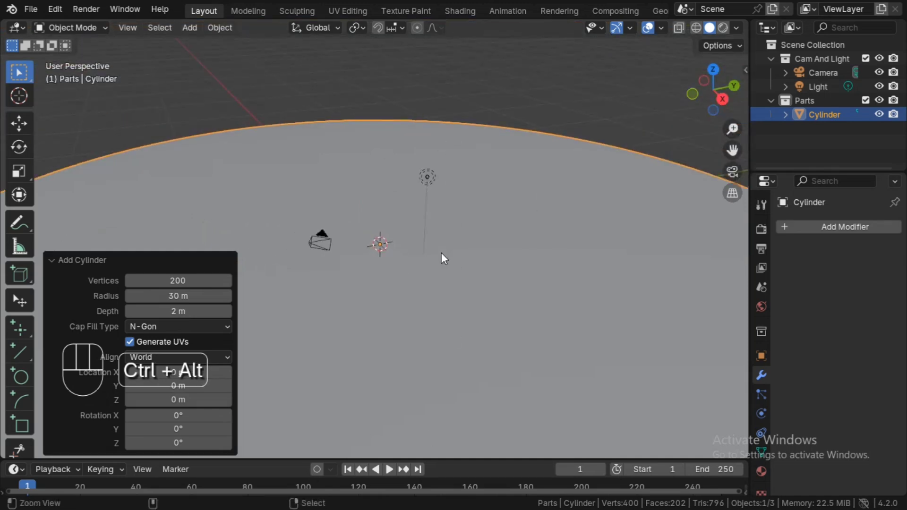
pyautogui.keyDown('ctrl'); pyautogui.keyDown('alt'); pyautogui.moveTo(444, 258); pyautogui.dragTo(449, 374); pyautogui.keyUp('alt'); pyautogui.keyUp('ctrl')
pyautogui.keyDown('alt'); pyautogui.keyDown('shift'); pyautogui.moveTo(497, 324); pyautogui.dragTo(509, 297); pyautogui.keyUp('shift'); pyautogui.keyUp('alt')
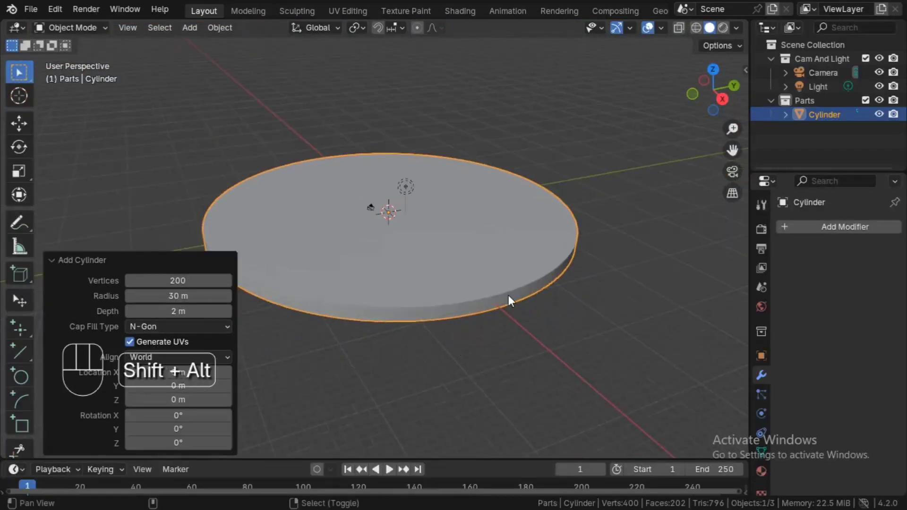
# Step: Set the viewport's solid shading to MatCap lighting with the Random color option
pyautogui.click(736, 28)
pyautogui.click(724, 94)
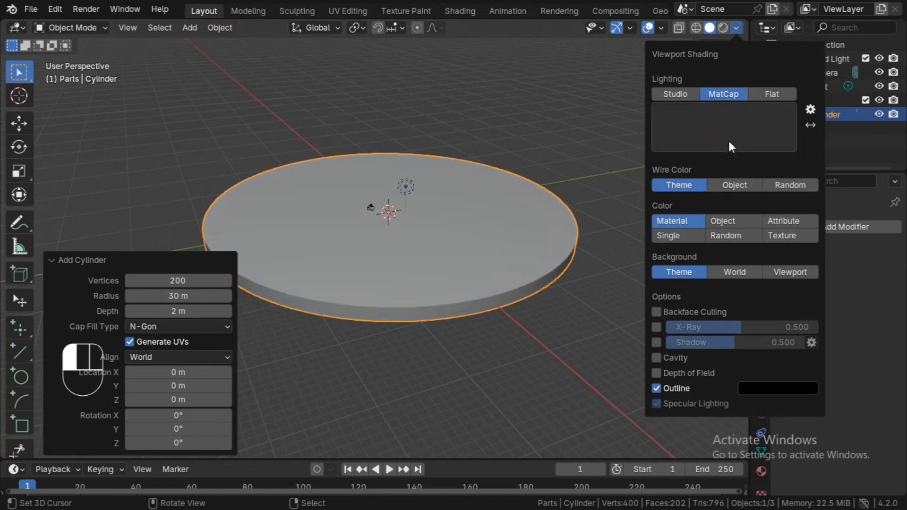
pyautogui.click(732, 140)
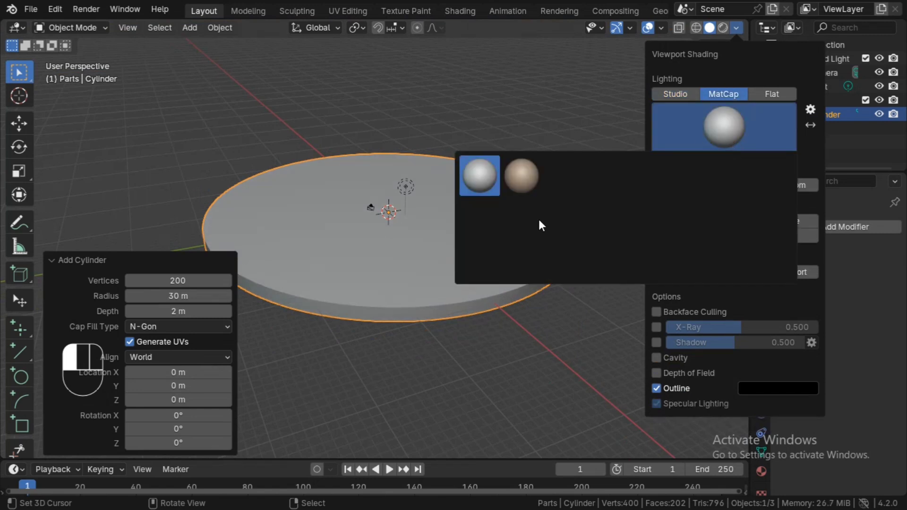
pyautogui.click(538, 220)
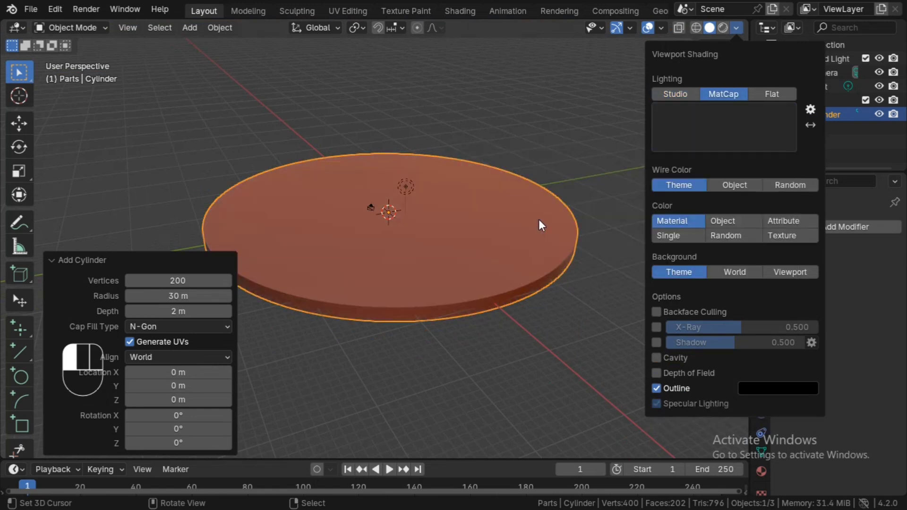
pyautogui.click(735, 239)
pyautogui.keyDown('alt'); pyautogui.moveTo(484, 263); pyautogui.dragTo(495, 267); pyautogui.keyUp('alt')
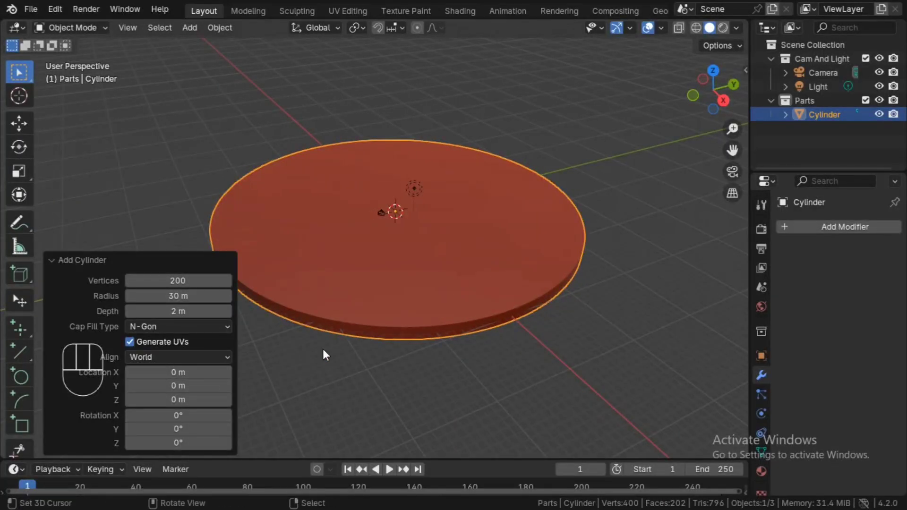
# Step: Set the cylinder's depth to 80 m
pyautogui.click(188, 311)
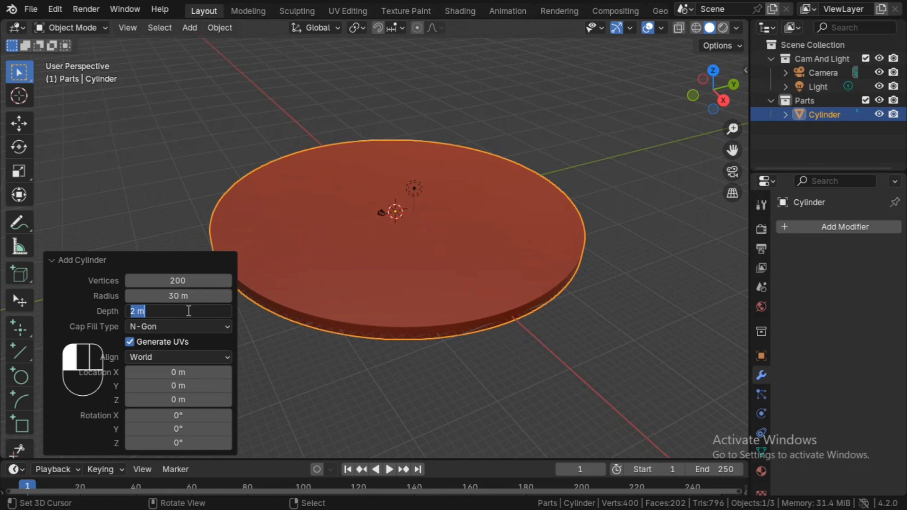
pyautogui.write('80')
pyautogui.press('Return')
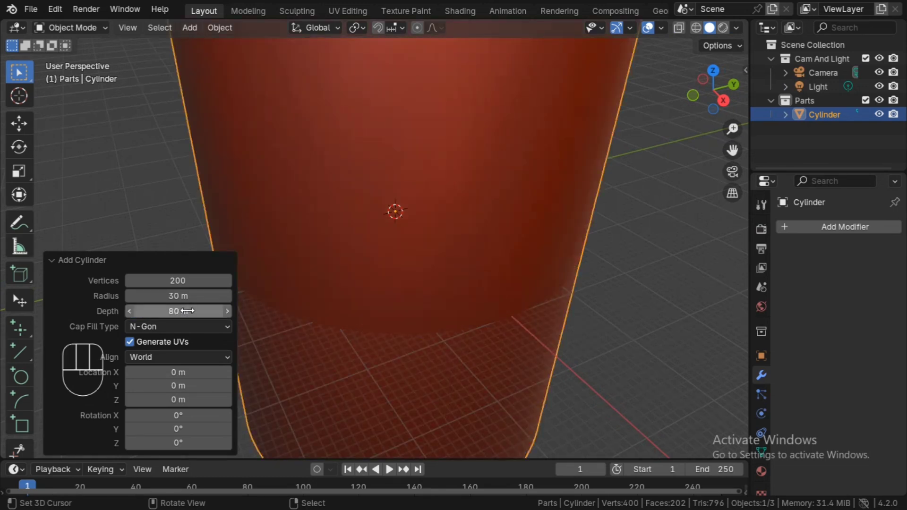
pyautogui.keyDown('ctrl'); pyautogui.keyDown('alt'); pyautogui.moveTo(543, 208); pyautogui.dragTo(538, 295); pyautogui.keyUp('alt'); pyautogui.keyUp('ctrl')
pyautogui.keyDown('alt'); pyautogui.moveTo(525, 277); pyautogui.dragTo(475, 239); pyautogui.keyUp('alt')
pyautogui.click(168, 259)
# Step: Enter Edit Mode on the cylinder and select the edge loop around its top rim
pyautogui.keyDown('alt'); pyautogui.moveTo(680, 287); pyautogui.dragTo(686, 277); pyautogui.keyUp('alt')
pyautogui.click(707, 103)
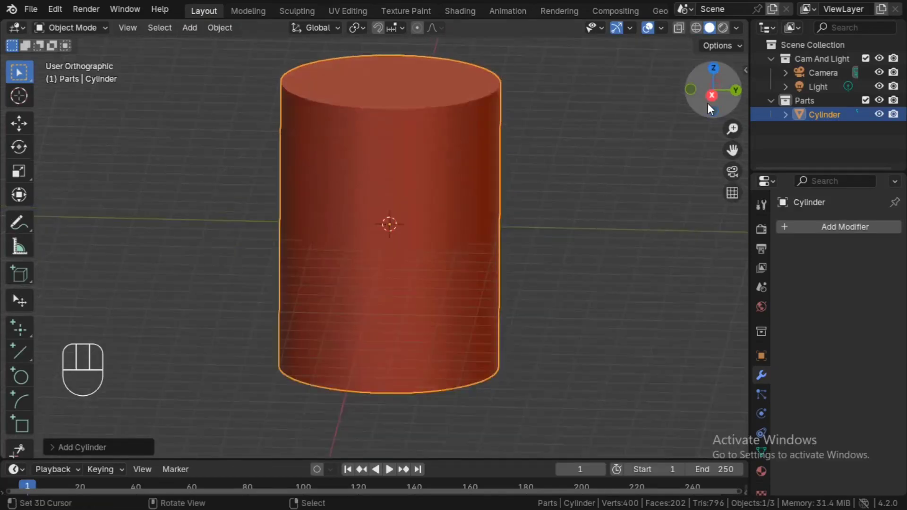
pyautogui.keyDown('alt'); pyautogui.moveTo(644, 213); pyautogui.dragTo(651, 279); pyautogui.keyUp('alt')
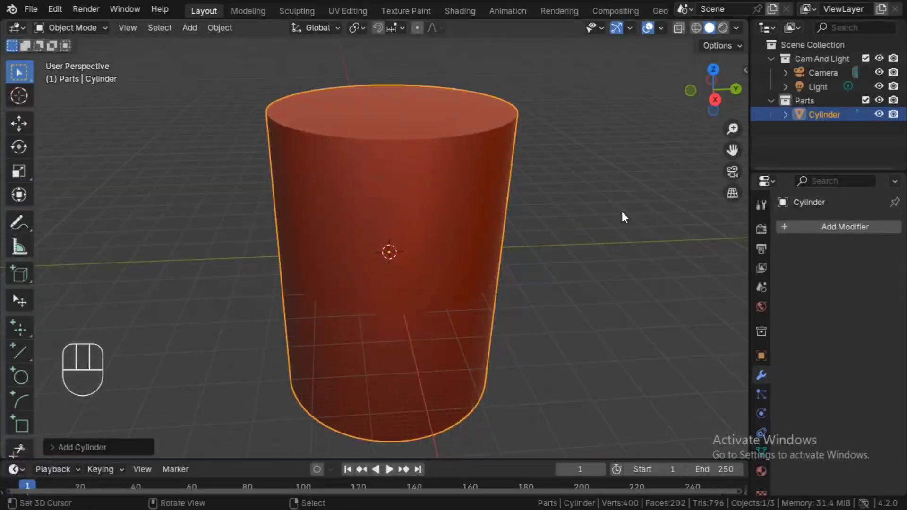
pyautogui.press('Tab')
pyautogui.keyDown('ctrl'); pyautogui.keyDown('alt'); pyautogui.moveTo(500, 205); pyautogui.dragTo(502, 237); pyautogui.keyUp('alt'); pyautogui.keyUp('ctrl')
pyautogui.click(452, 275)
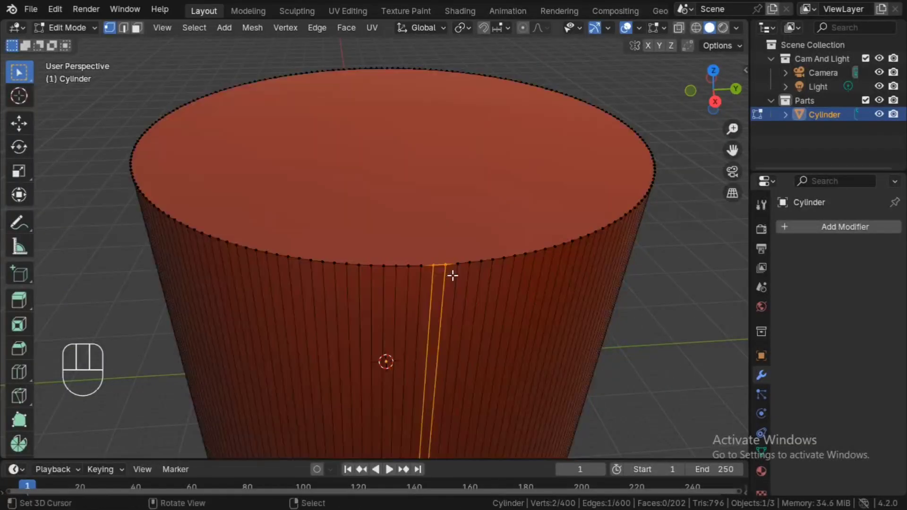
pyautogui.press('3')
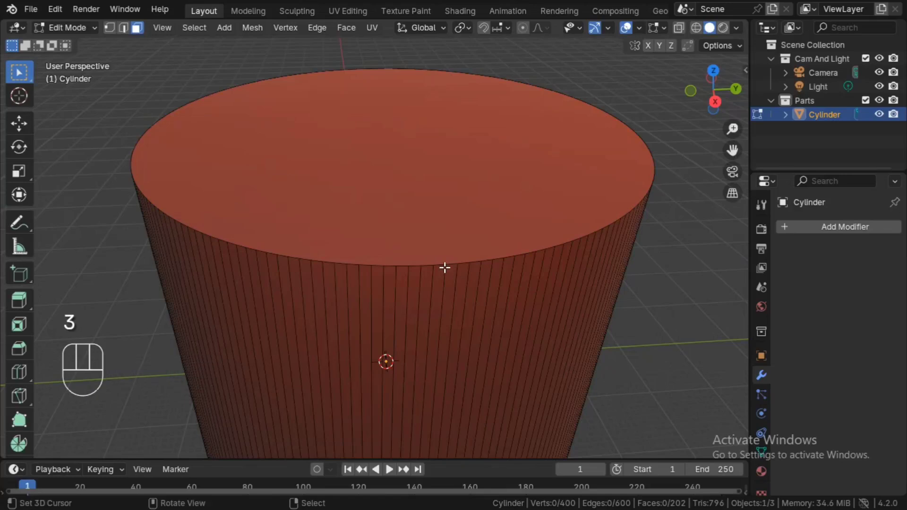
pyautogui.press('2')
pyautogui.keyDown('alt'); pyautogui.keyDown('shift'); pyautogui.click(443, 264); pyautogui.keyUp('shift'); pyautogui.keyUp('alt')
pyautogui.moveTo(513, 227)
pyautogui.keyDown('ctrl'); pyautogui.keyDown('alt'); pyautogui.mouseDown()
pyautogui.moveTo(508, 268)
pyautogui.moveTo(518, 241)
pyautogui.mouseUp(); pyautogui.keyUp('alt'); pyautogui.keyUp('ctrl')
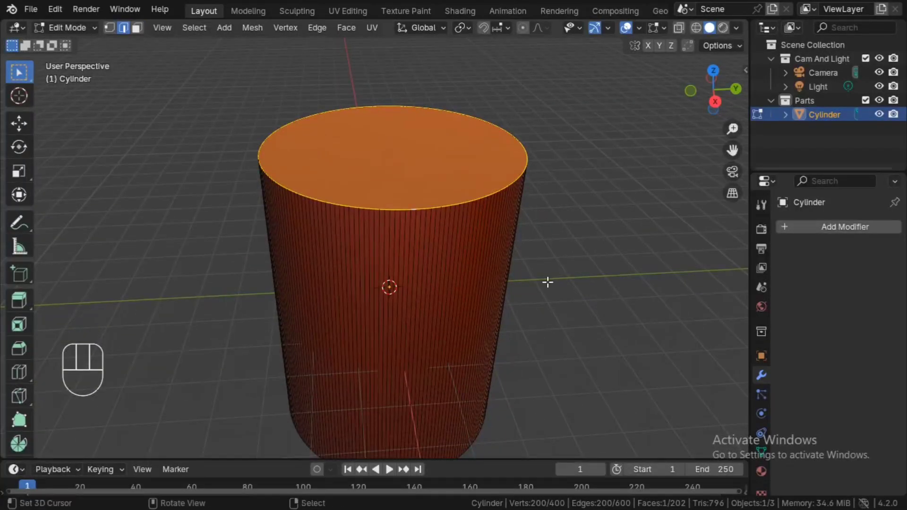
pyautogui.keyDown('alt'); pyautogui.moveTo(547, 282); pyautogui.dragTo(543, 265); pyautogui.keyUp('alt')
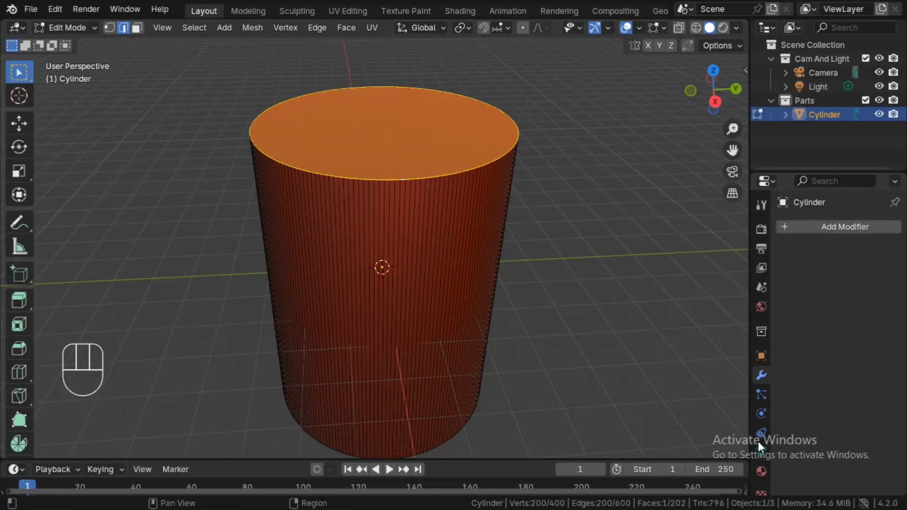
# Step: Create a vertex group on the cylinder and assign the selected top rim to it
pyautogui.click(760, 471)
pyautogui.click(763, 453)
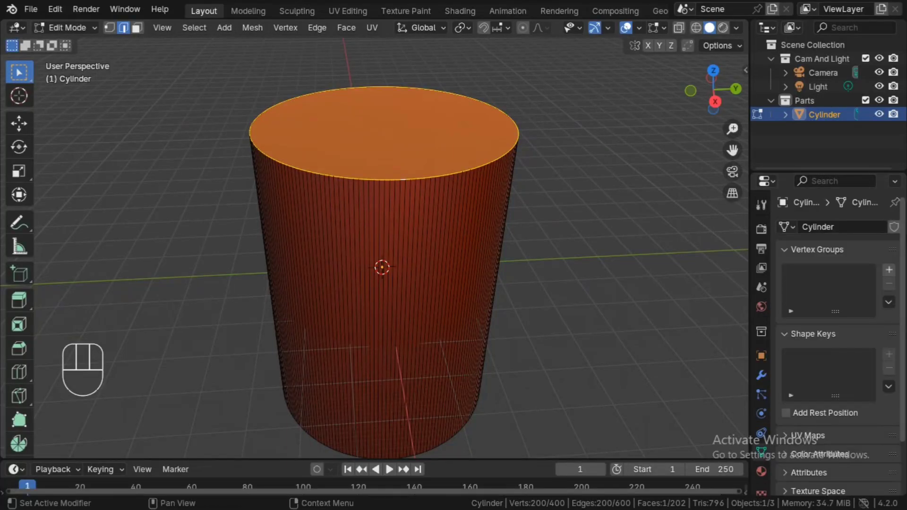
pyautogui.click(889, 270)
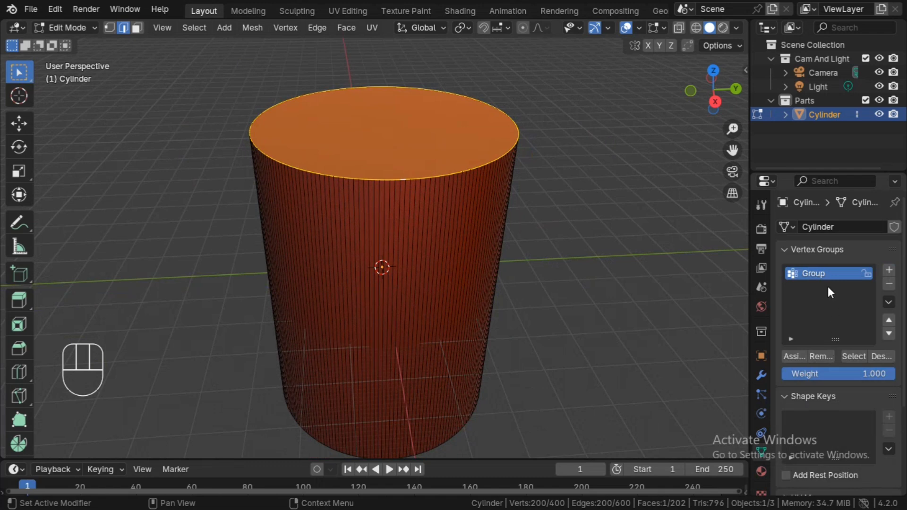
pyautogui.click(794, 357)
# Step: Return to Object Mode and add a Bevel modifier to the cylinder with an amount of 5 m
pyautogui.click(761, 376)
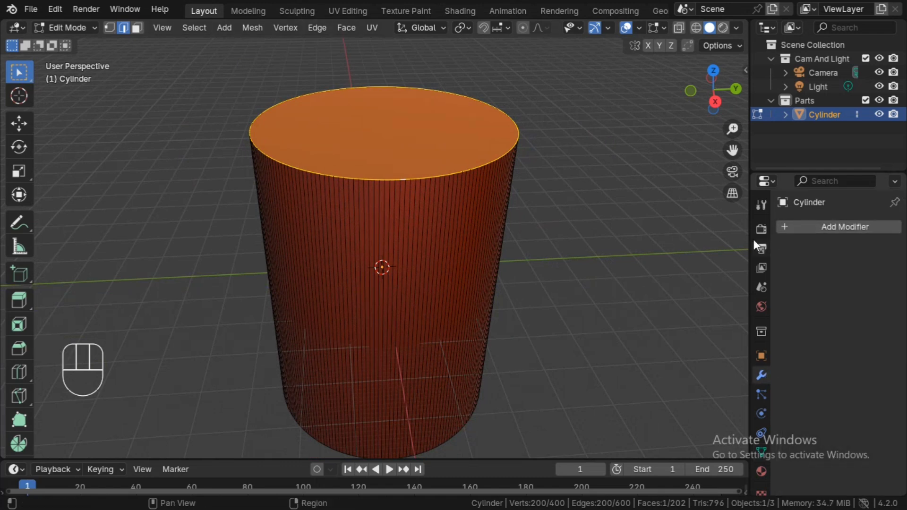
pyautogui.press('Tab')
pyautogui.click(803, 227)
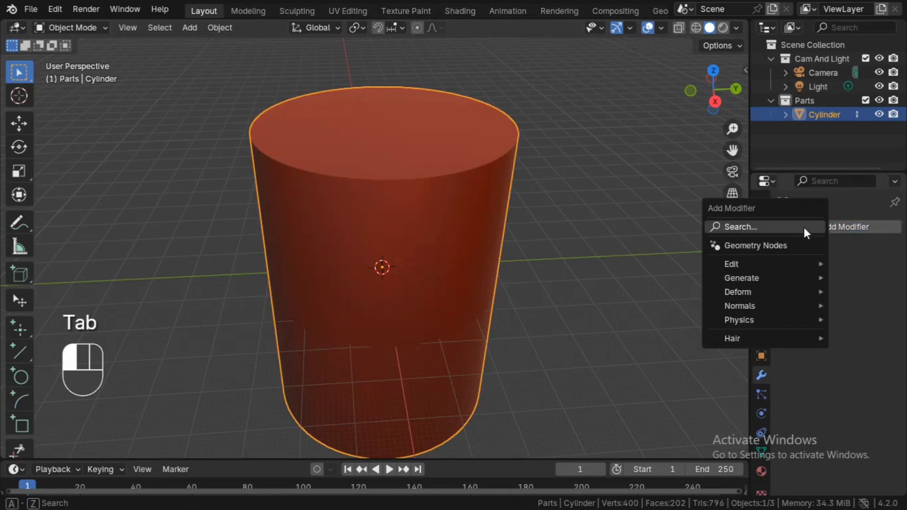
pyautogui.click(775, 275)
pyautogui.click(640, 55)
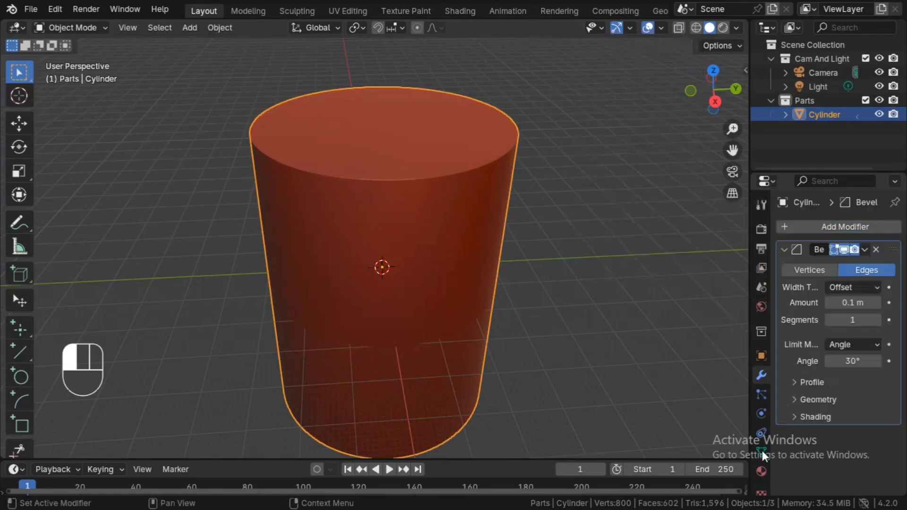
pyautogui.click(852, 305)
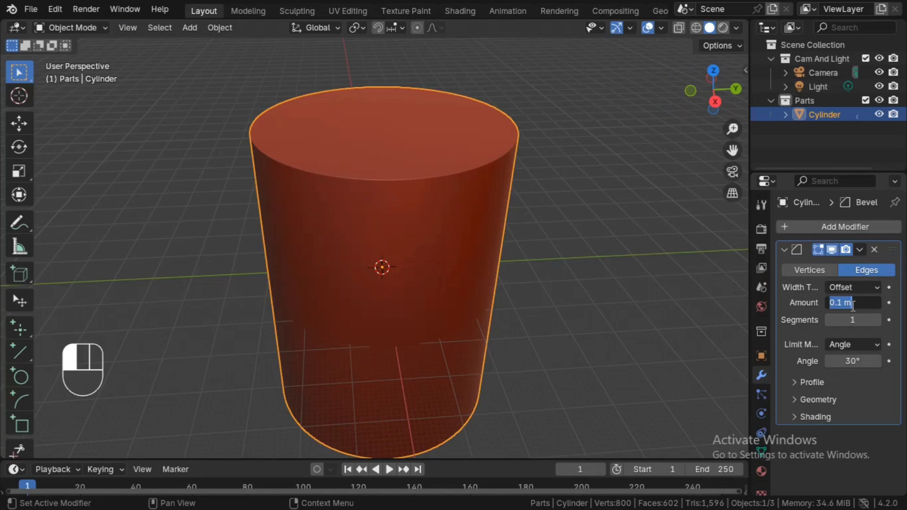
pyautogui.write('5')
pyautogui.press('Return')
# Step: Limit the bevel by Vertex Group, using the vertex group named Group
pyautogui.click(866, 345)
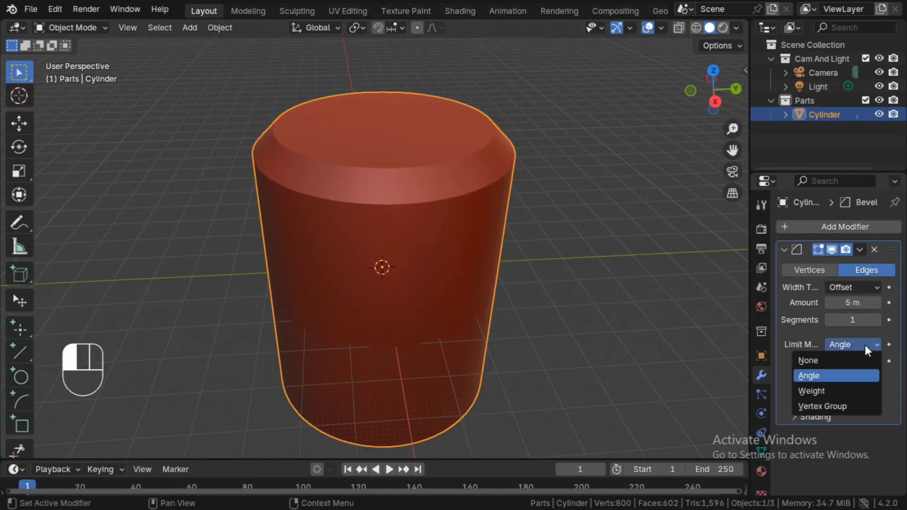
pyautogui.click(832, 409)
pyautogui.click(859, 364)
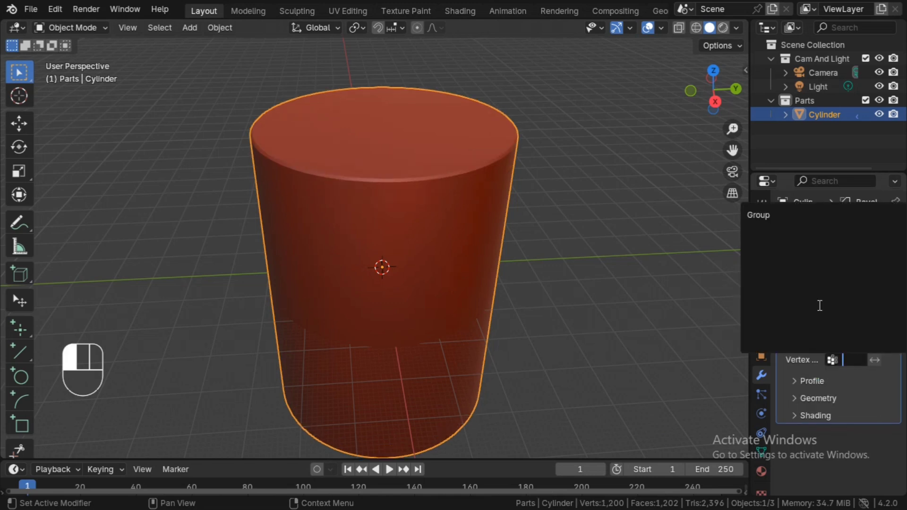
pyautogui.click(781, 213)
pyautogui.keyDown('alt'); pyautogui.moveTo(595, 284); pyautogui.dragTo(611, 251); pyautogui.keyUp('alt')
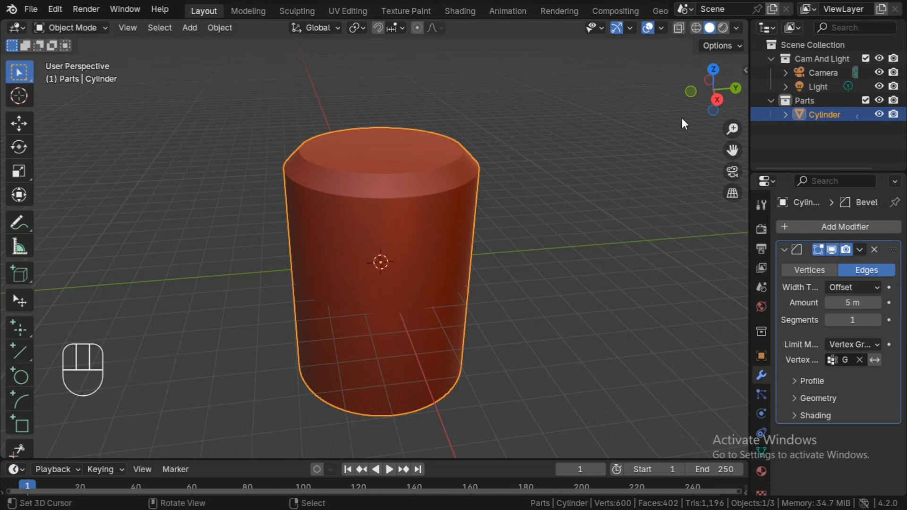
pyautogui.click(722, 100)
pyautogui.hotkey('shift', 'a')
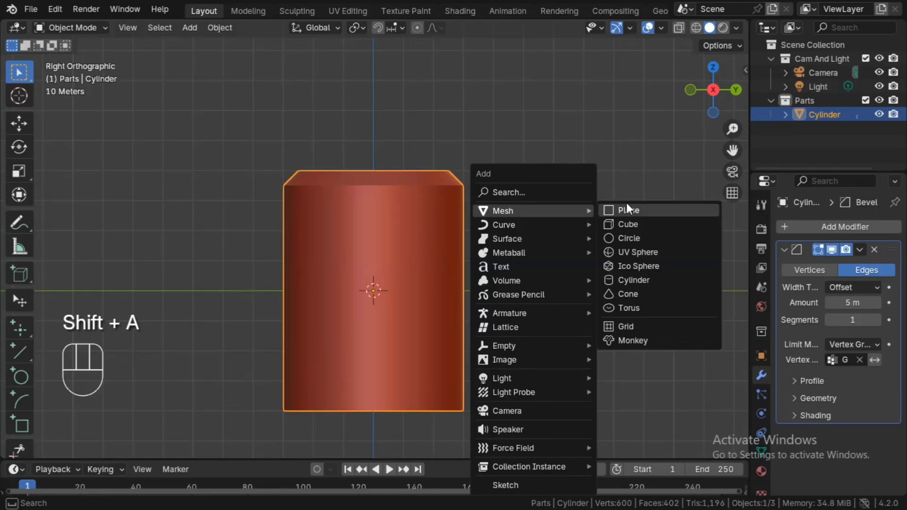
pyautogui.press('Escape')
pyautogui.moveTo(615, 204); pyautogui.dragTo(572, 230, button='middle')
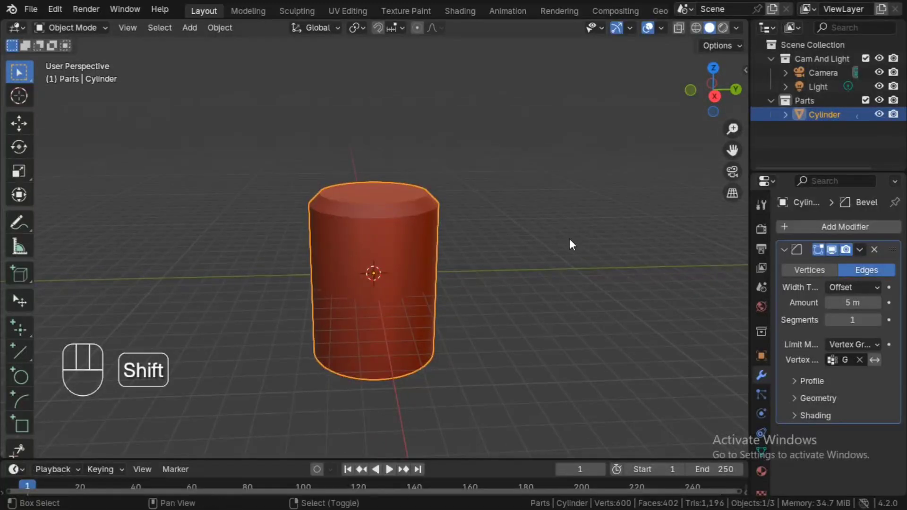
# Step: Duplicate the bevelled cylinder and move the copy straight up along Z to stack it on top of the original
pyautogui.hotkey('shift', 'd')
pyautogui.press('z')
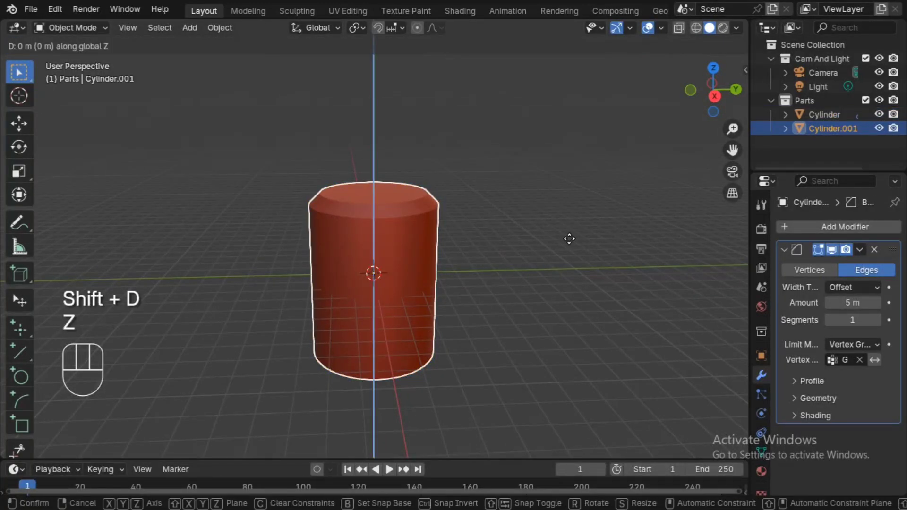
pyautogui.click(598, 83)
pyautogui.scroll(-2, 554, 144)
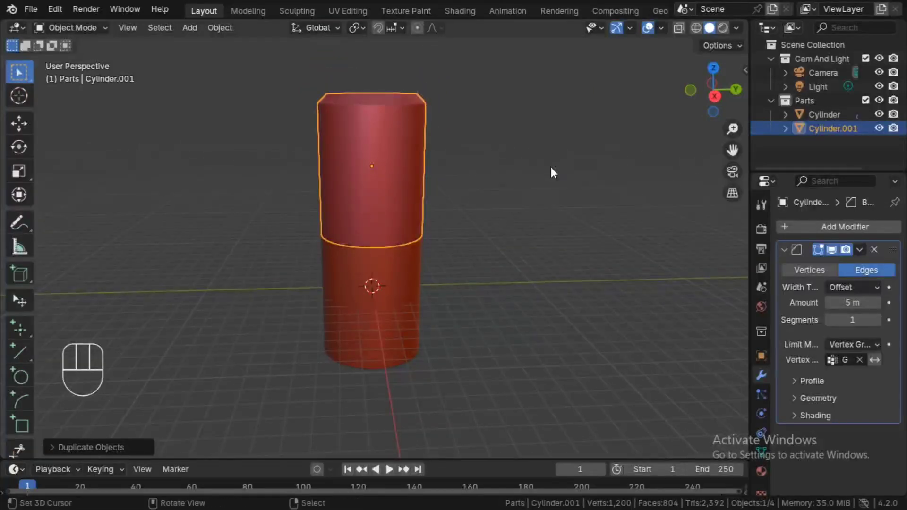
# Step: Rotate the upper cylinder 180° about the X axis so its bevelled end faces down
pyautogui.press('r')
pyautogui.press('x')
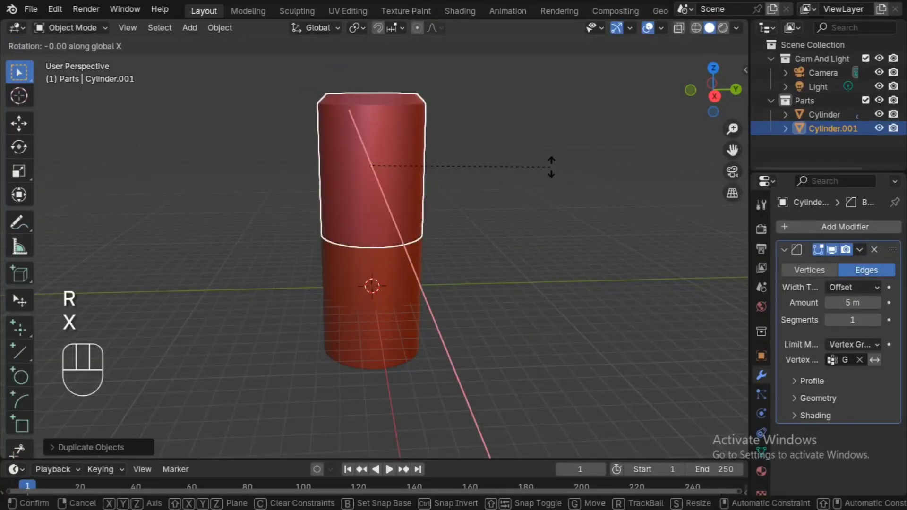
pyautogui.press('1')
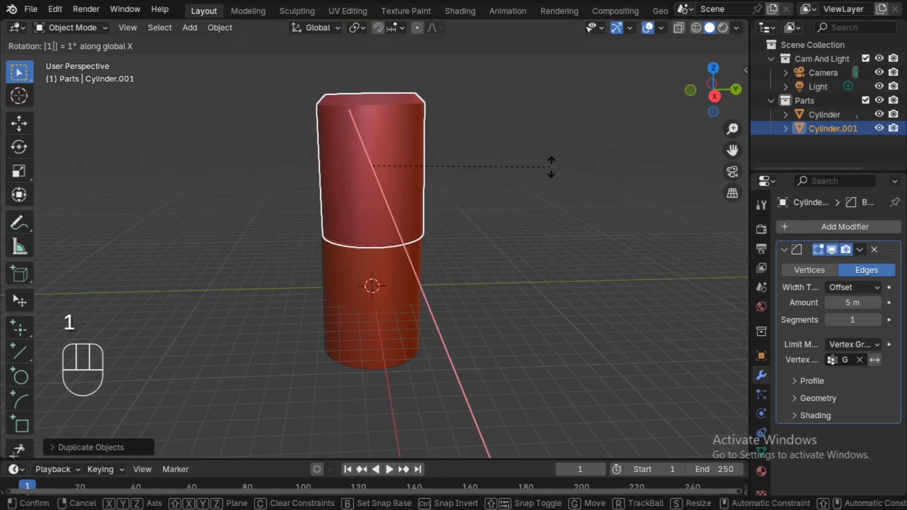
pyautogui.press('8')
pyautogui.press('0')
pyautogui.click(551, 166)
# Step: Shift the upper cylinder along Z to about 78.08 m, with its bevelled end at the lower cylinder's top
pyautogui.keyDown('ctrl'); pyautogui.keyDown('alt'); pyautogui.moveTo(524, 270); pyautogui.dragTo(537, 197); pyautogui.keyUp('alt'); pyautogui.keyUp('ctrl')
pyautogui.press('g')
pyautogui.press('z')
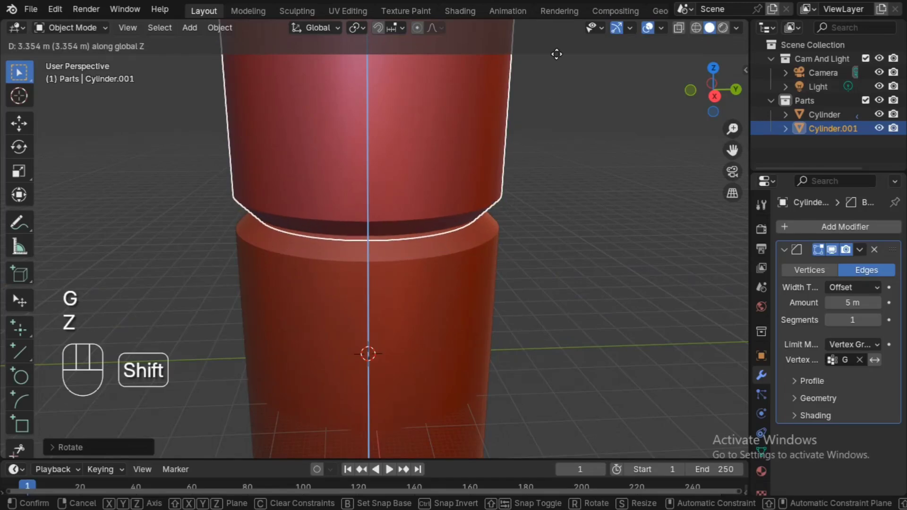
pyautogui.click(546, 63)
pyautogui.keyDown('ctrl'); pyautogui.keyDown('alt'); pyautogui.moveTo(552, 296); pyautogui.dragTo(545, 235); pyautogui.keyUp('alt'); pyautogui.keyUp('ctrl')
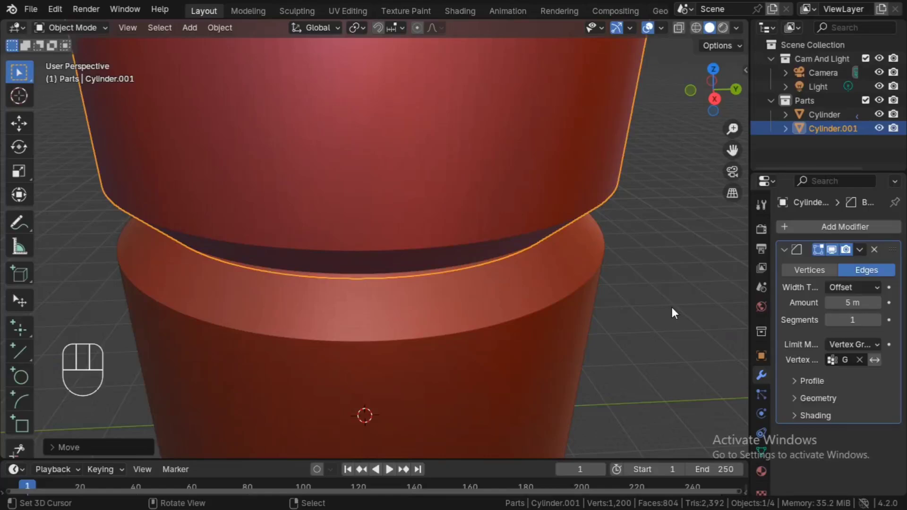
# Step: Set the upper cylinder's X and Y scale to 0.8, keeping Z at 1
pyautogui.click(761, 356)
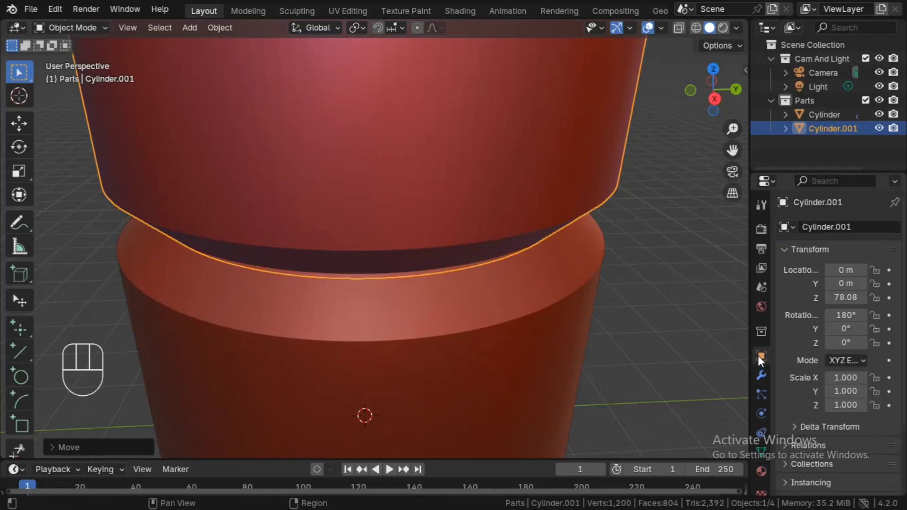
pyautogui.keyDown('shift'); pyautogui.moveTo(840, 377); pyautogui.dragTo(779, 391); pyautogui.keyUp('shift')
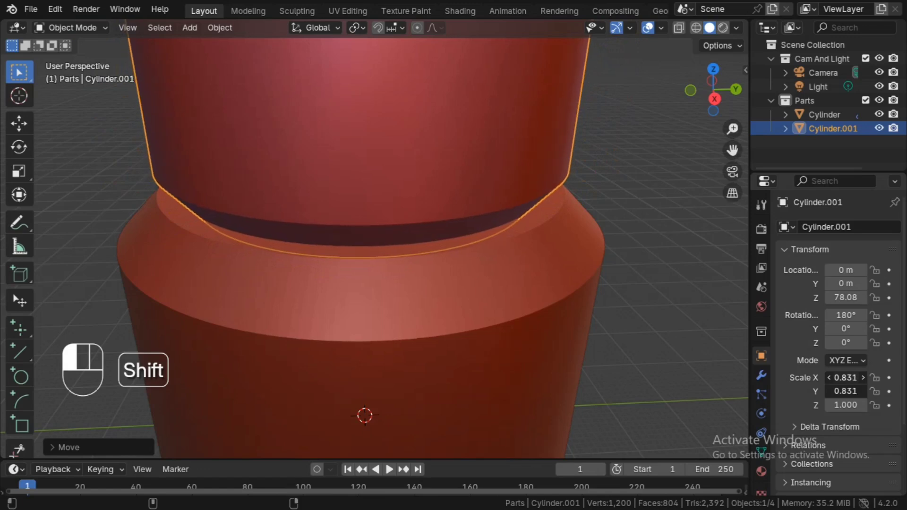
pyautogui.keyDown('shift'); pyautogui.moveTo(779, 392); pyautogui.dragTo(841, 378); pyautogui.keyUp('shift')
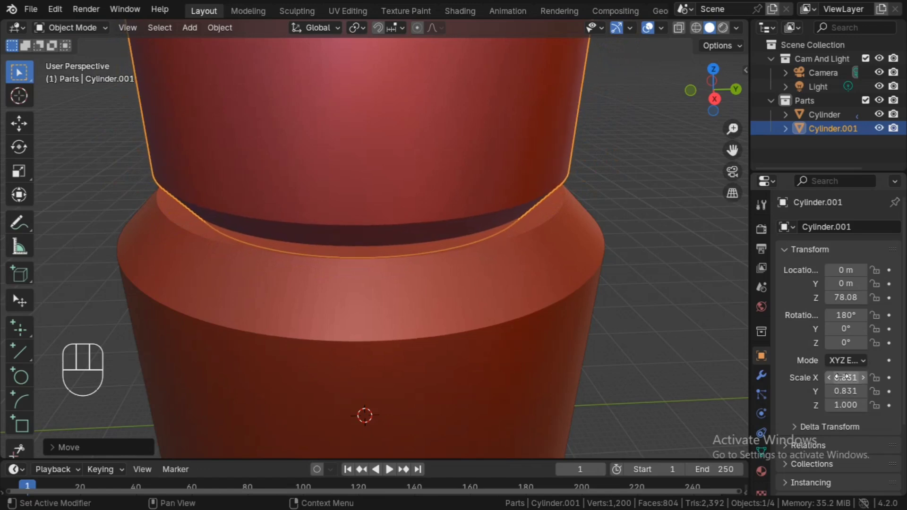
pyautogui.click(841, 377)
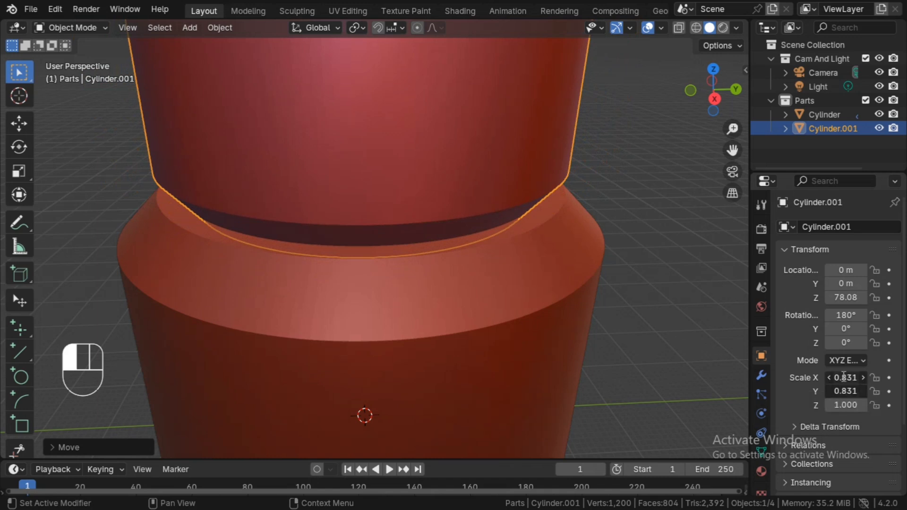
pyautogui.write('0')
pyautogui.click(810, 384)
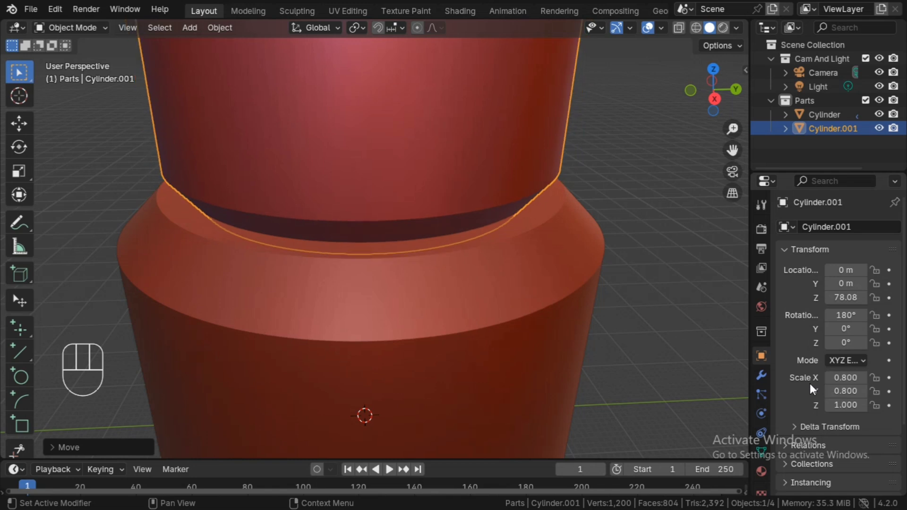
# Step: Apply the Bevel modifier on the upper cylinder
pyautogui.keyDown('ctrl'); pyautogui.moveTo(538, 252); pyautogui.dragTo(543, 271, button='middle'); pyautogui.keyUp('ctrl')
pyautogui.keyDown('alt'); pyautogui.moveTo(544, 274); pyautogui.dragTo(546, 260); pyautogui.keyUp('alt')
pyautogui.keyDown('ctrl'); pyautogui.keyDown('alt'); pyautogui.moveTo(589, 216); pyautogui.dragTo(590, 284); pyautogui.keyUp('alt'); pyautogui.keyUp('ctrl')
pyautogui.click(761, 376)
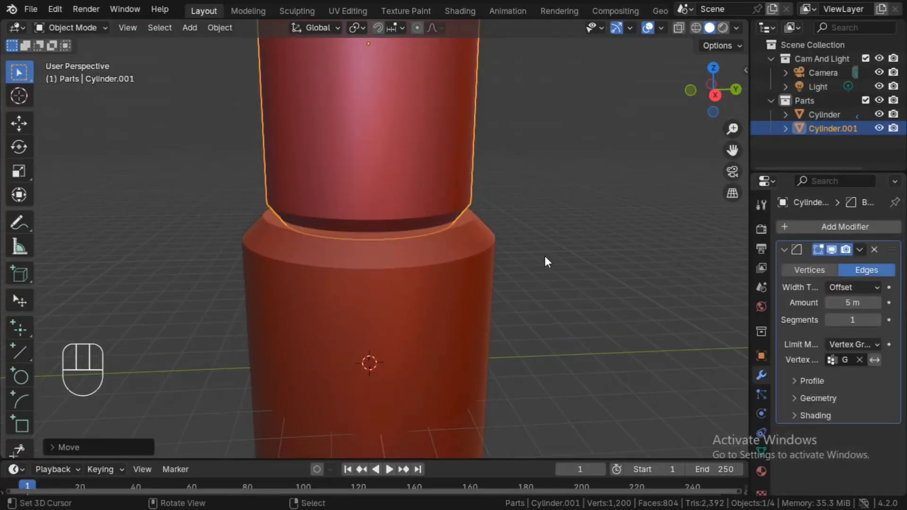
pyautogui.keyDown('alt'); pyautogui.keyDown('shift'); pyautogui.moveTo(544, 256); pyautogui.dragTo(547, 280); pyautogui.keyUp('shift'); pyautogui.keyUp('alt')
pyautogui.click(860, 249)
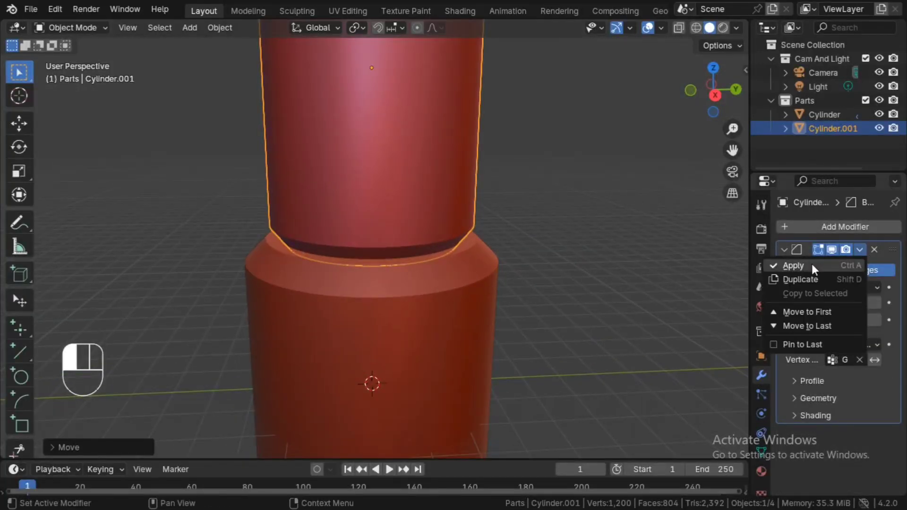
pyautogui.click(812, 264)
# Step: Enter Edit Mode on the upper cylinder and select its bottom face, with X-ray on in a side view
pyautogui.keyDown('ctrl'); pyautogui.keyDown('alt'); pyautogui.moveTo(518, 206); pyautogui.dragTo(530, 245); pyautogui.keyUp('alt'); pyautogui.keyUp('ctrl')
pyautogui.keyDown('alt'); pyautogui.keyDown('shift'); pyautogui.moveTo(529, 245); pyautogui.dragTo(518, 333); pyautogui.keyUp('shift'); pyautogui.keyUp('alt')
pyautogui.press('Tab')
pyautogui.hotkey('alt', 'z')
pyautogui.click(714, 91)
pyautogui.keyDown('alt'); pyautogui.keyDown('shift'); pyautogui.moveTo(480, 272); pyautogui.dragTo(497, 256); pyautogui.keyUp('shift'); pyautogui.keyUp('alt')
pyautogui.keyDown('alt'); pyautogui.keyDown('shift'); pyautogui.moveTo(497, 256); pyautogui.dragTo(481, 225); pyautogui.keyUp('shift'); pyautogui.keyUp('alt')
pyautogui.press('3')
pyautogui.click(463, 257)
pyautogui.hotkey('alt', 'z')
pyautogui.keyDown('ctrl'); pyautogui.keyDown('alt'); pyautogui.moveTo(453, 259); pyautogui.dragTo(479, 317); pyautogui.keyUp('alt'); pyautogui.keyUp('ctrl')
pyautogui.hotkey('alt', 'z')
pyautogui.click(714, 88)
pyautogui.keyDown('alt'); pyautogui.keyDown('shift'); pyautogui.moveTo(576, 279); pyautogui.dragTo(567, 310); pyautogui.keyUp('shift'); pyautogui.keyUp('alt')
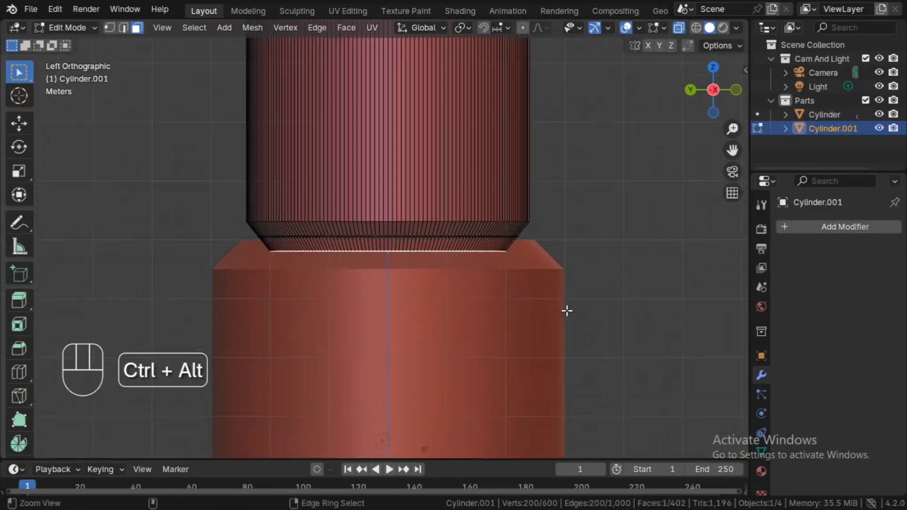
# Step: Extrude the bottom face about 3.16 m down along Z into the lower cylinder, and return to Object Mode with X-ray off
pyautogui.press('e')
pyautogui.press('z')
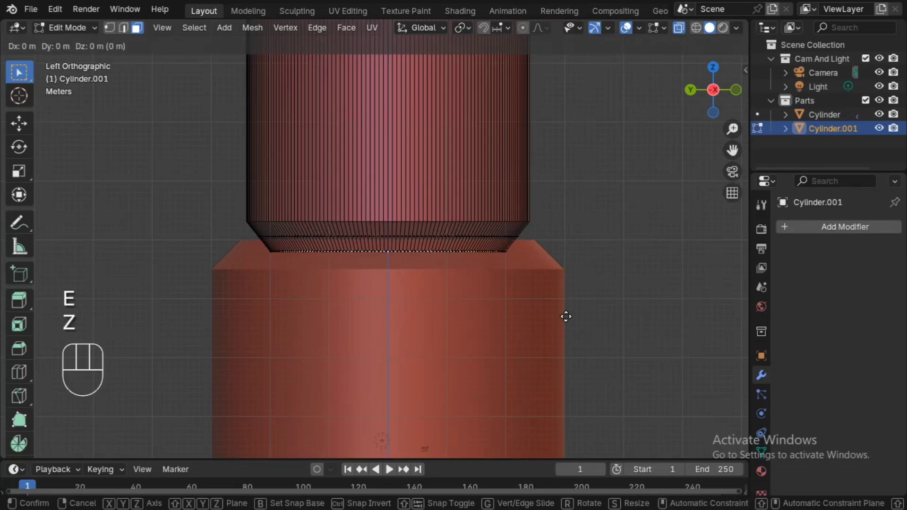
pyautogui.press('z')
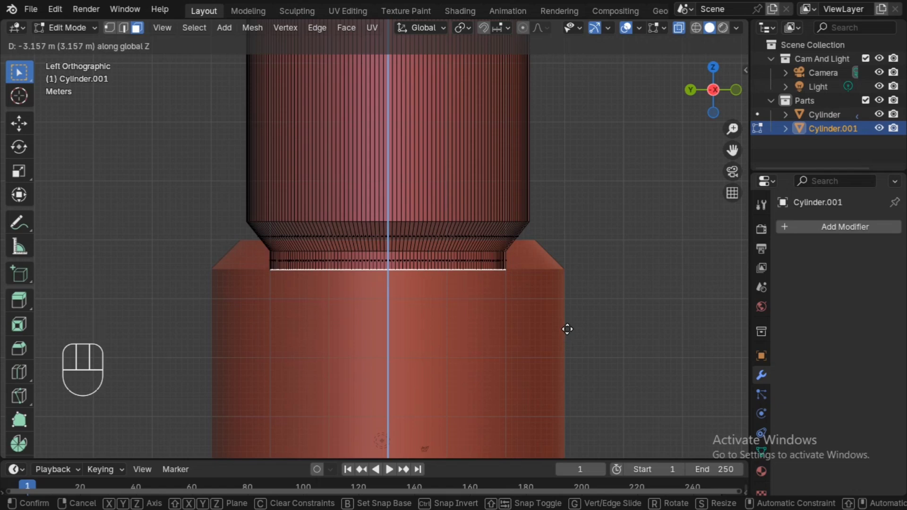
pyautogui.click(568, 330)
pyautogui.keyDown('ctrl'); pyautogui.keyDown('alt'); pyautogui.moveTo(573, 293); pyautogui.dragTo(556, 351); pyautogui.keyUp('alt'); pyautogui.keyUp('ctrl')
pyautogui.keyDown('ctrl'); pyautogui.keyDown('alt'); pyautogui.moveTo(546, 279); pyautogui.dragTo(471, 316); pyautogui.keyUp('alt'); pyautogui.keyUp('ctrl')
pyautogui.press('Tab')
pyautogui.hotkey('alt', 'z')
# Step: Add a Boolean Difference modifier with the Fast solver to the lower cylinder, using the upper cylinder as the cutting object
pyautogui.click(458, 316)
pyautogui.press('q')
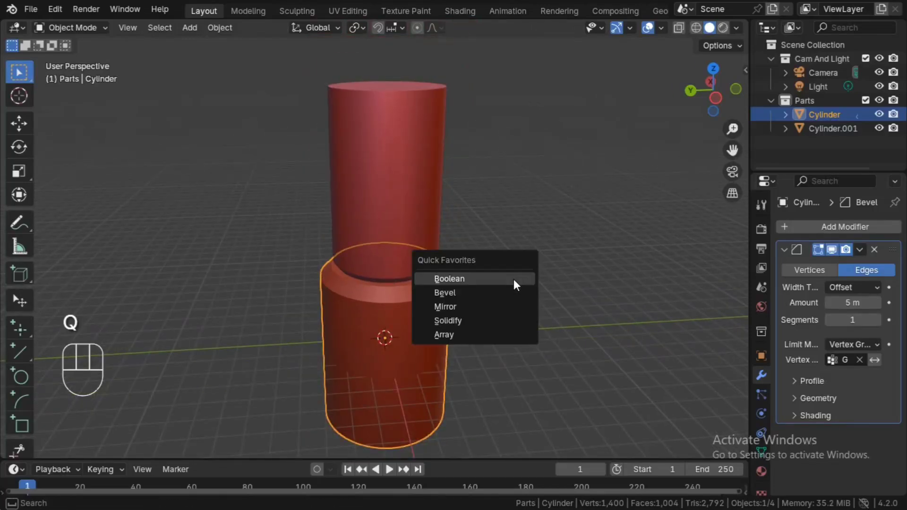
pyautogui.click(817, 224)
pyautogui.moveTo(817, 221)
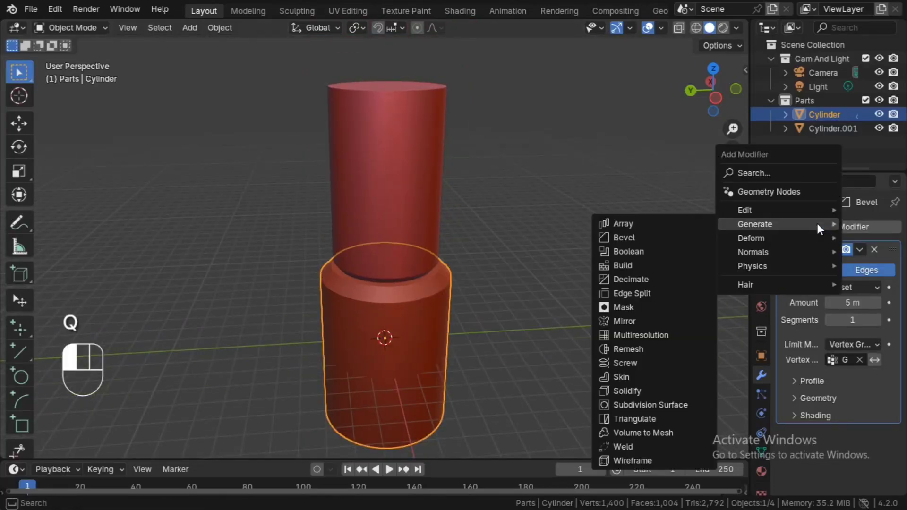
pyautogui.click(663, 250)
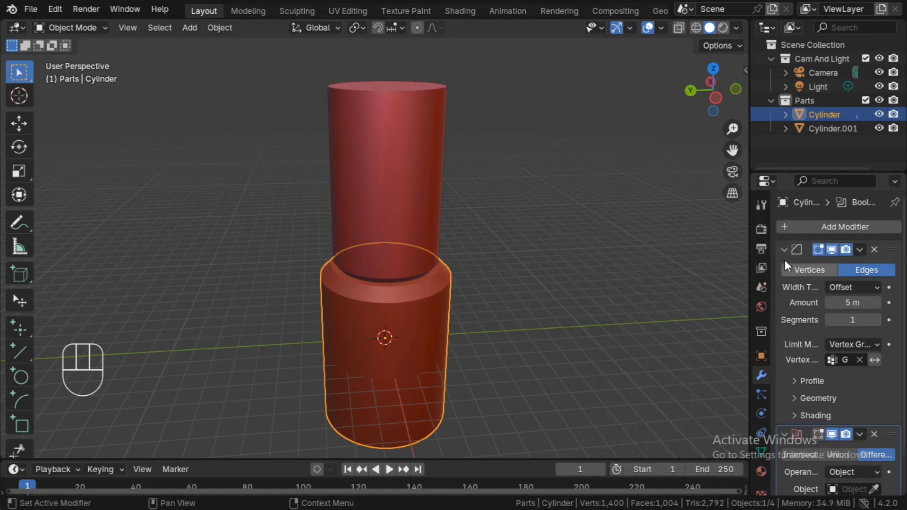
pyautogui.click(784, 250)
pyautogui.click(835, 340)
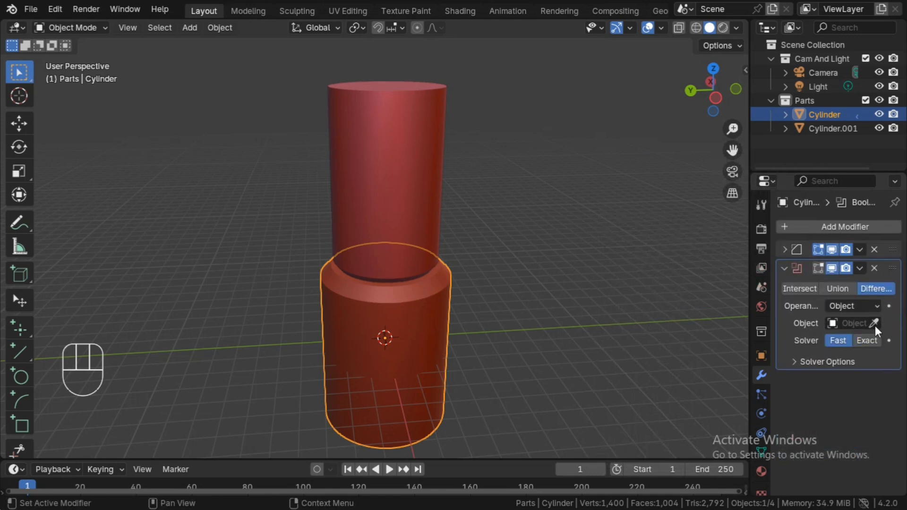
pyautogui.click(874, 323)
pyautogui.click(424, 200)
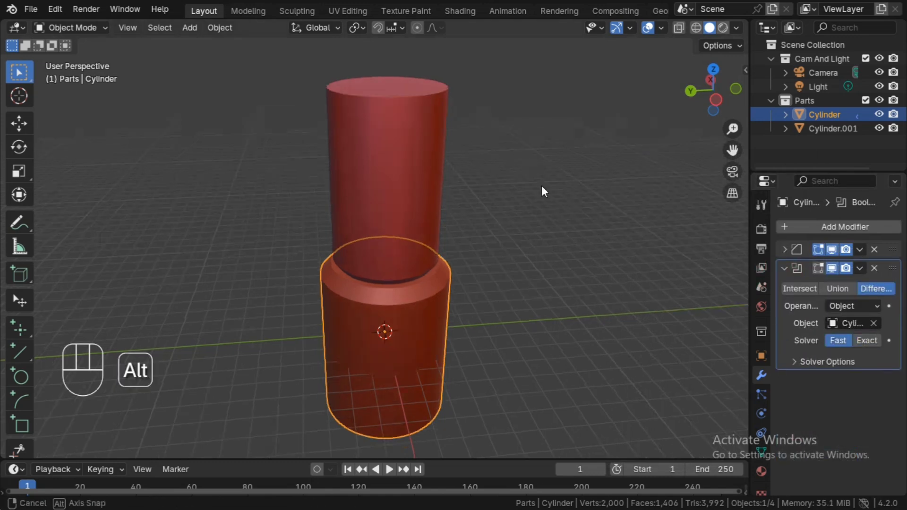
# Step: Create a collection named Cutters in the Scene Collection and place it above the collapsed Parts collection
pyautogui.rightClick(800, 45)
pyautogui.click(799, 42)
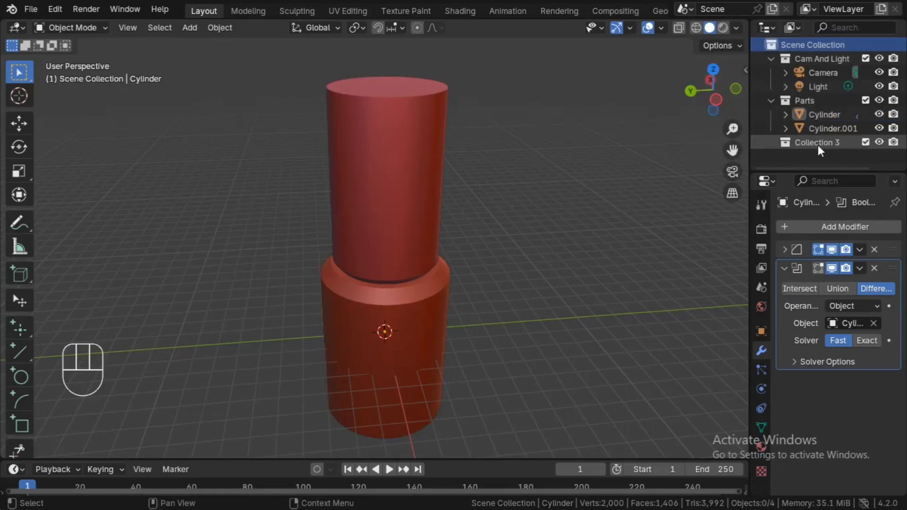
pyautogui.doubleClick(816, 143)
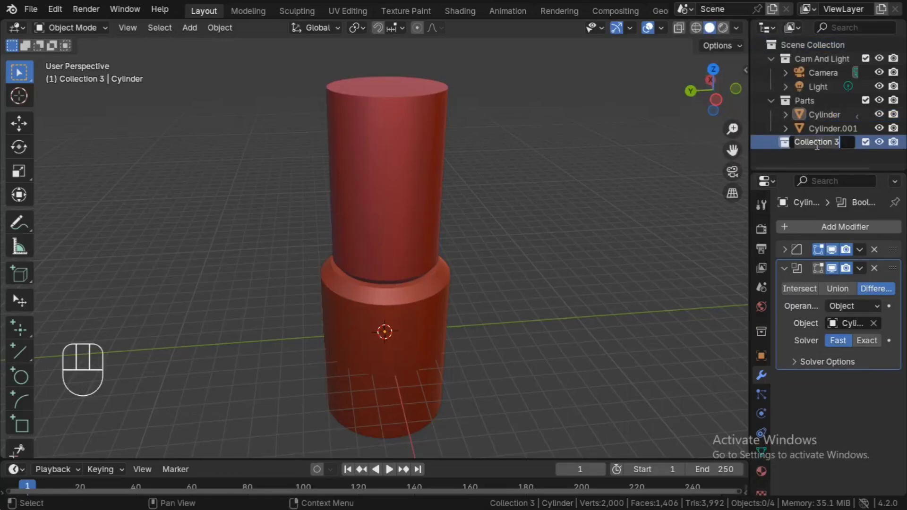
pyautogui.write('Cutters')
pyautogui.press('Return')
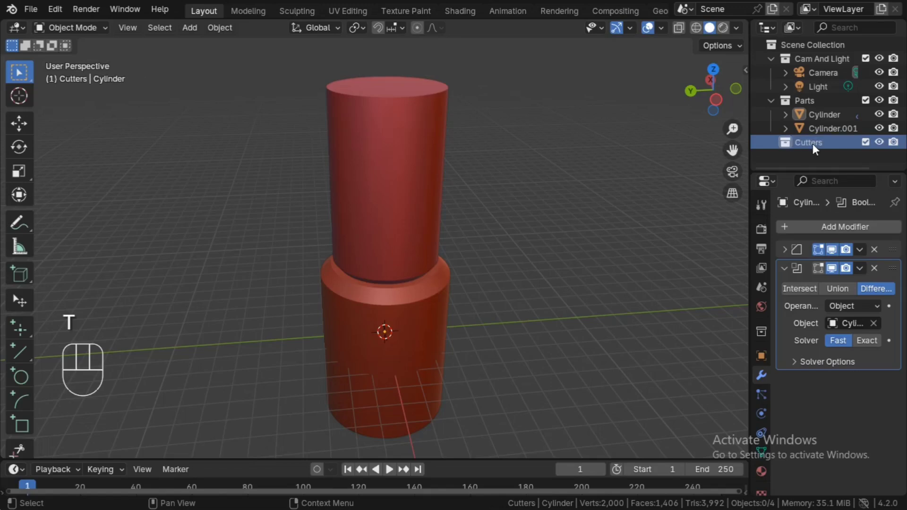
pyautogui.click(771, 100)
pyautogui.moveTo(807, 101); pyautogui.dragTo(797, 133)
# Step: Move the upper cylinder into the Cutters collection and hide that collection in the viewport
pyautogui.rightClick(382, 215)
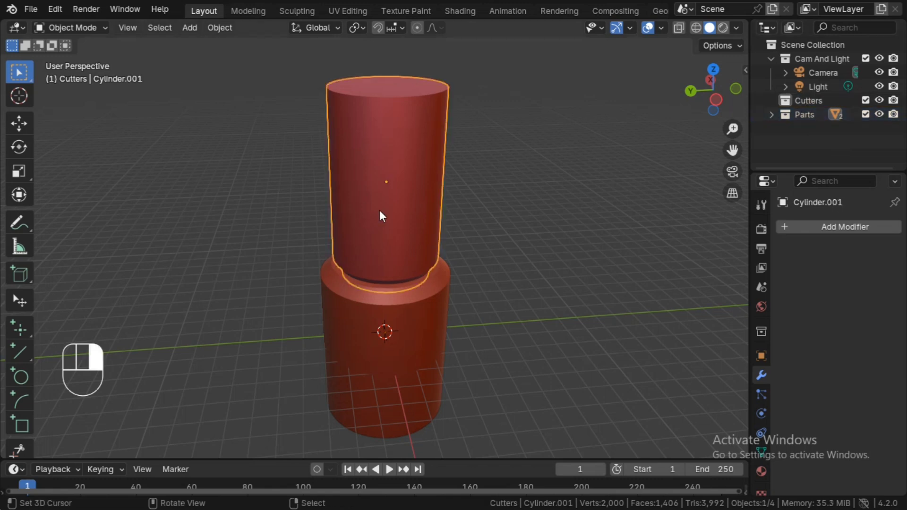
pyautogui.press('m')
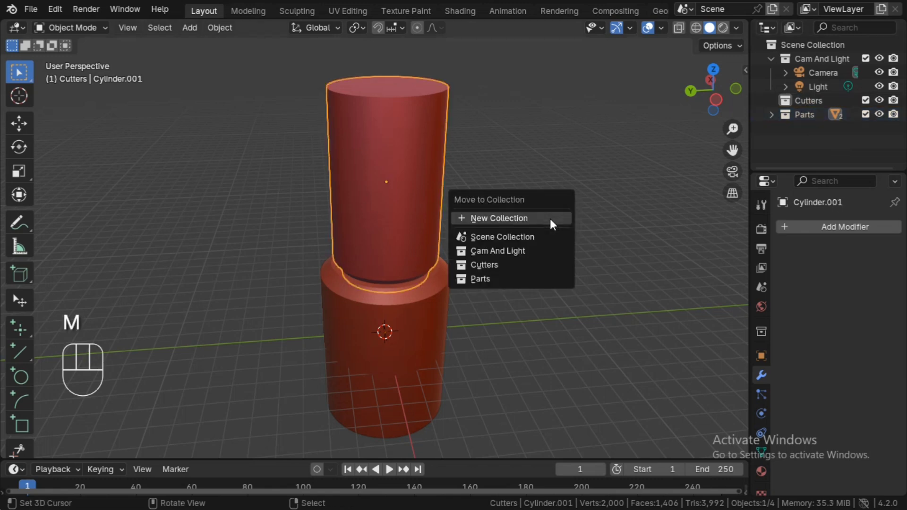
pyautogui.click(534, 261)
pyautogui.click(878, 100)
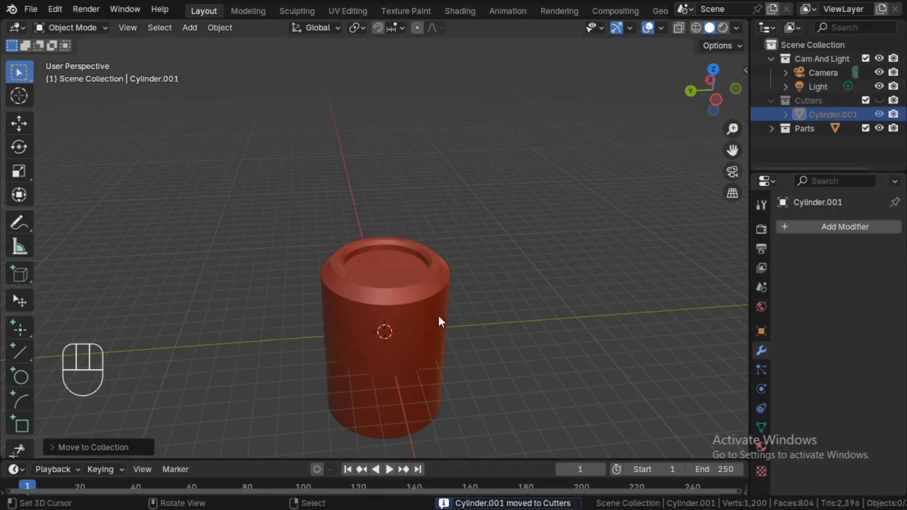
pyautogui.keyDown('ctrl'); pyautogui.keyDown('alt'); pyautogui.moveTo(499, 348); pyautogui.dragTo(520, 296); pyautogui.keyUp('alt'); pyautogui.keyUp('ctrl')
# Step: Select the lower cylinder and switch its Boolean's viewport display off and on to compare the cut recess
pyautogui.rightClick(489, 305)
pyautogui.click(832, 268)
pyautogui.click(829, 266)
pyautogui.keyDown('ctrl'); pyautogui.keyDown('alt'); pyautogui.moveTo(470, 380); pyautogui.dragTo(509, 305); pyautogui.keyUp('alt'); pyautogui.keyUp('ctrl')
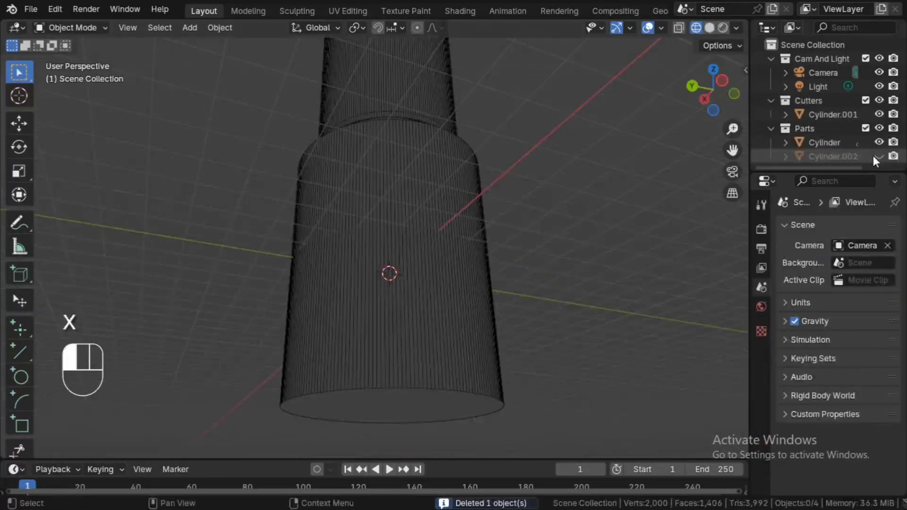
# Step: Unhide and select the inner cylinder Cylinder.002, and remove its Boolean modifier while keeping the Bevel
pyautogui.click(875, 156)
pyautogui.click(837, 158)
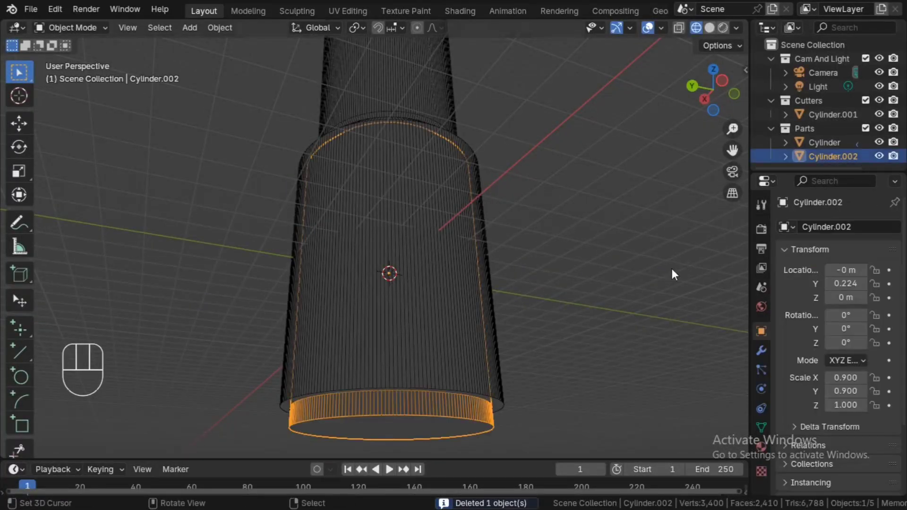
pyautogui.click(761, 350)
pyautogui.click(874, 268)
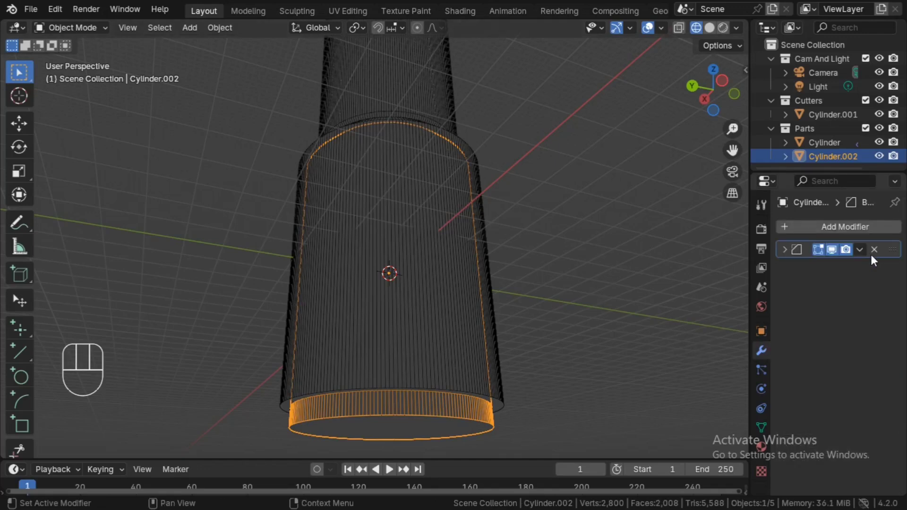
# Step: Try moving the inner cylinder Cylinder.002 down 0.1 m along Z in a left orthographic wireframe view, and undo the move
pyautogui.keyDown('alt'); pyautogui.moveTo(640, 316); pyautogui.dragTo(539, 331, button='middle'); pyautogui.keyUp('alt')
pyautogui.click(713, 94)
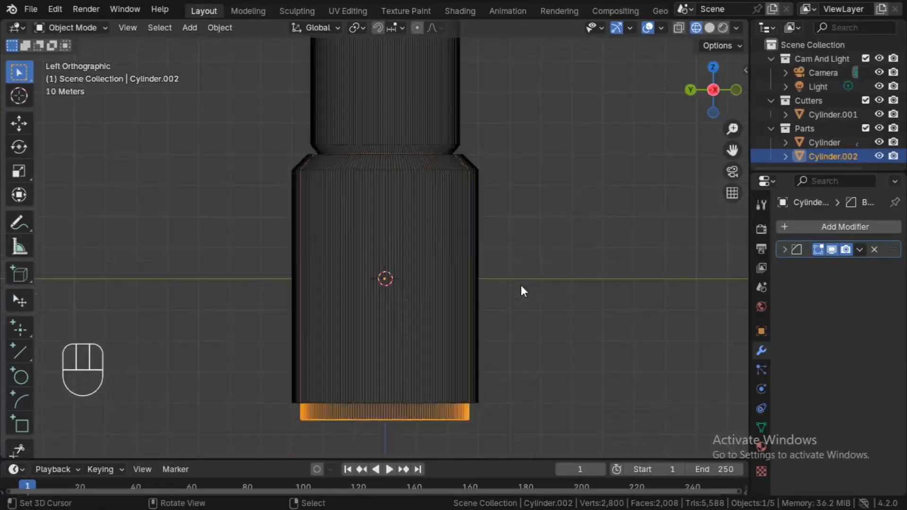
pyautogui.scroll(3, 521, 285)
pyautogui.press('z')
pyautogui.keyDown('ctrl'); pyautogui.keyDown('alt'); pyautogui.moveTo(542, 329); pyautogui.dragTo(620, 219, button='middle'); pyautogui.keyUp('alt'); pyautogui.keyUp('ctrl')
pyautogui.press('g')
pyautogui.press('z')
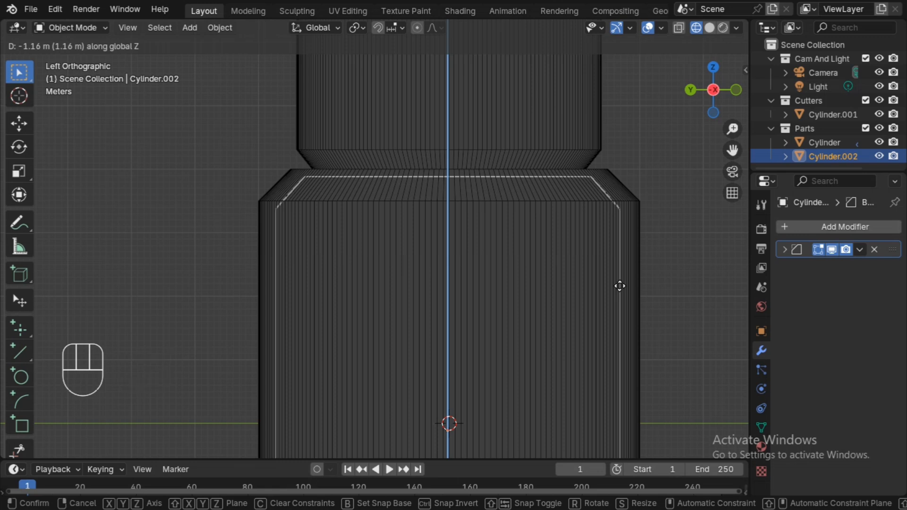
pyautogui.press('KP_Subtract')
pyautogui.press('KP_Decimal')
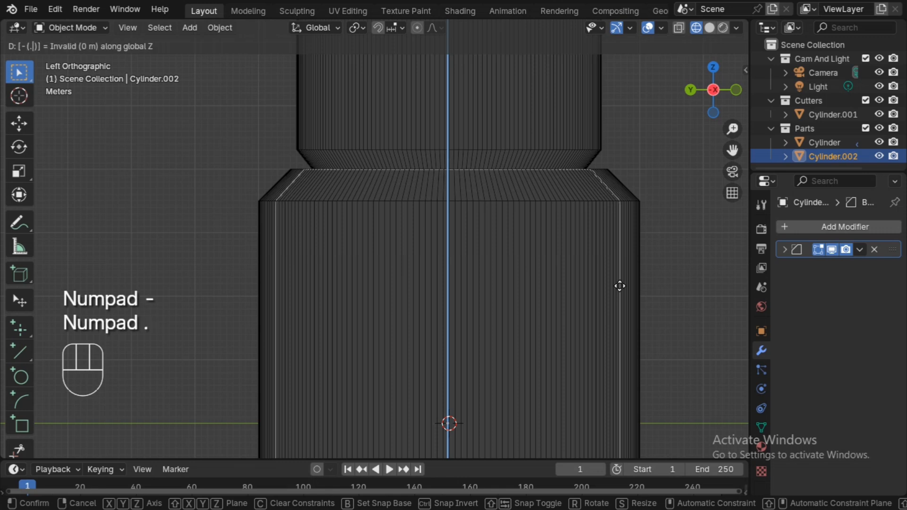
pyautogui.press('KP_1')
pyautogui.press('Return')
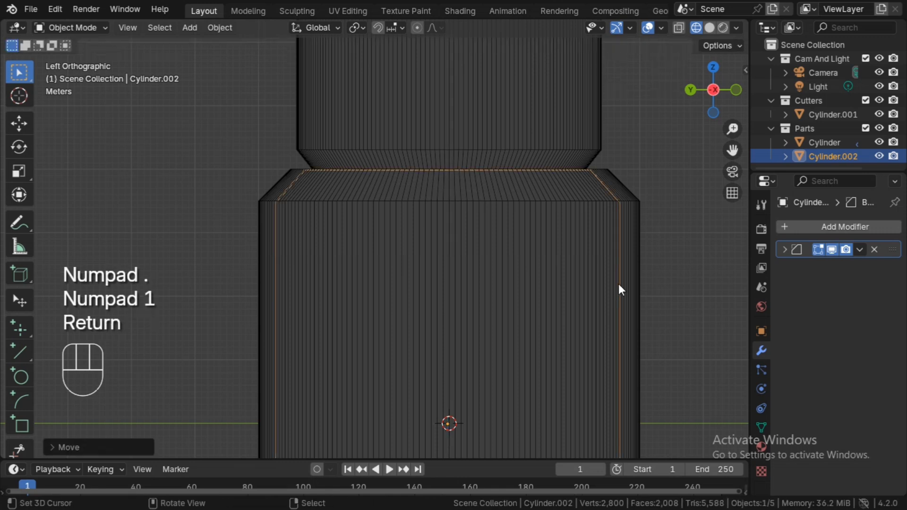
pyautogui.press('ctrl')
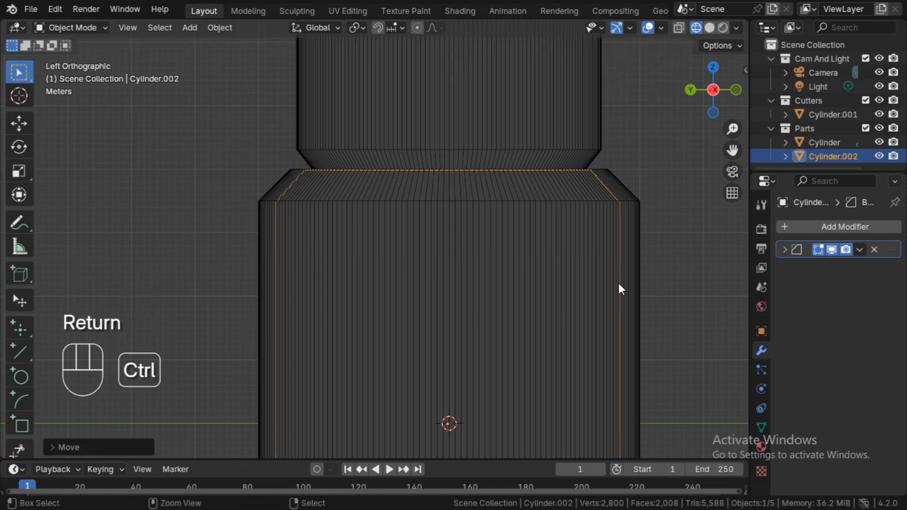
pyautogui.keyDown('ctrl'); pyautogui.moveTo(617, 280); pyautogui.dragTo(617, 269, button='middle'); pyautogui.keyUp('ctrl')
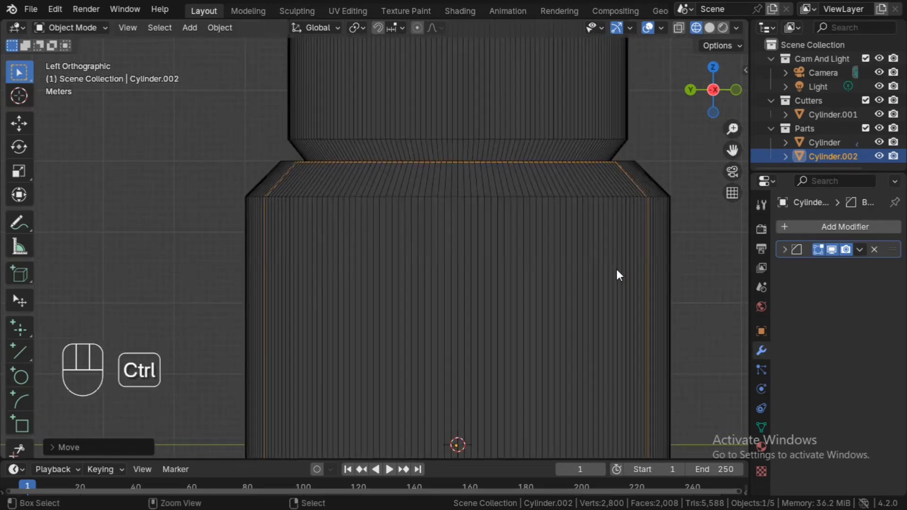
pyautogui.hotkey('ctrl', 'z')
# Step: Move the inner cylinder Cylinder.002 down 1.4 m along the global Z axis
pyautogui.press('g')
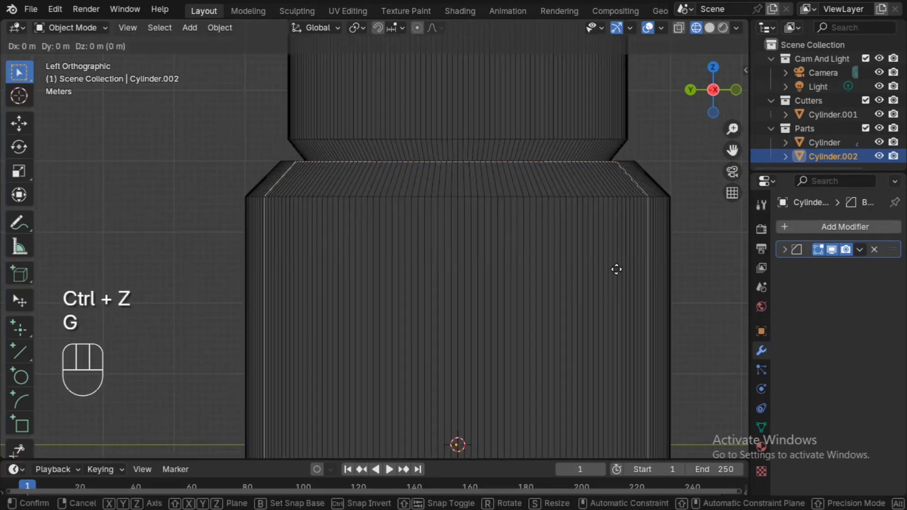
pyautogui.press('z')
pyautogui.press('shift')
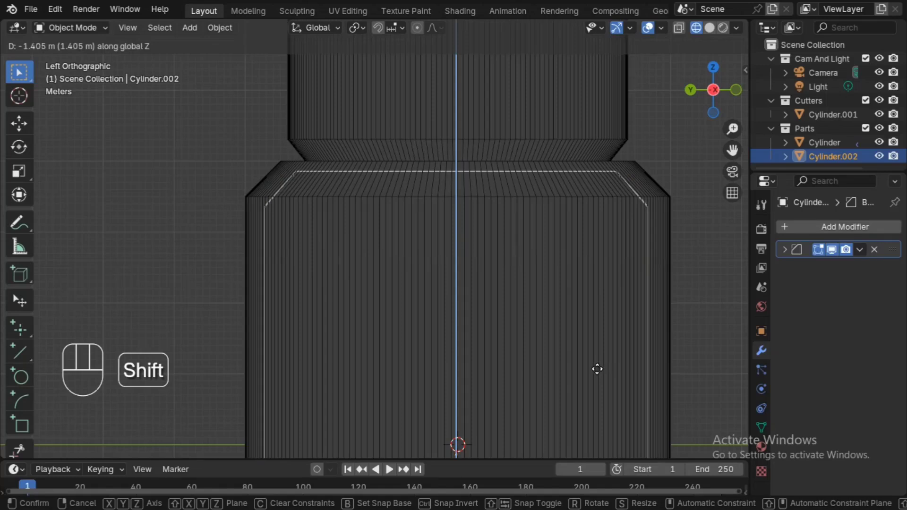
pyautogui.press('KP_Subtract')
pyautogui.press('KP_1')
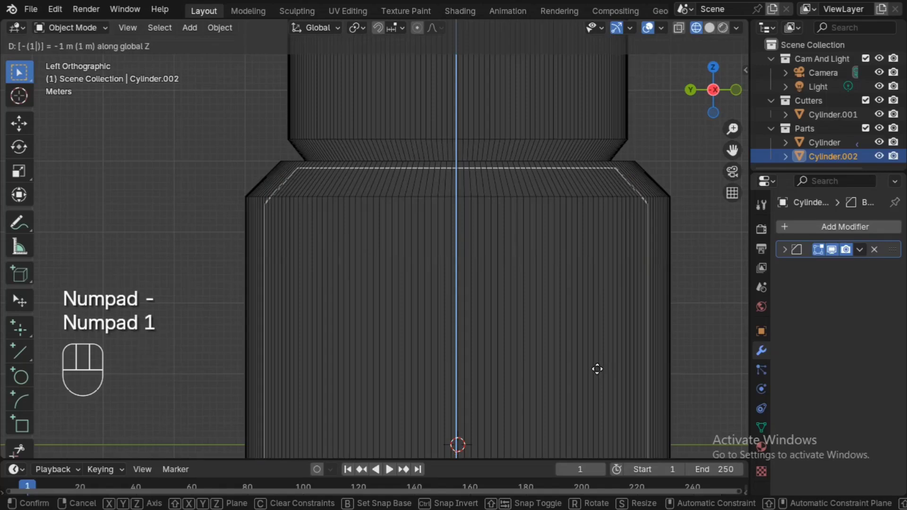
pyautogui.press('KP_Decimal')
pyautogui.press('KP_4')
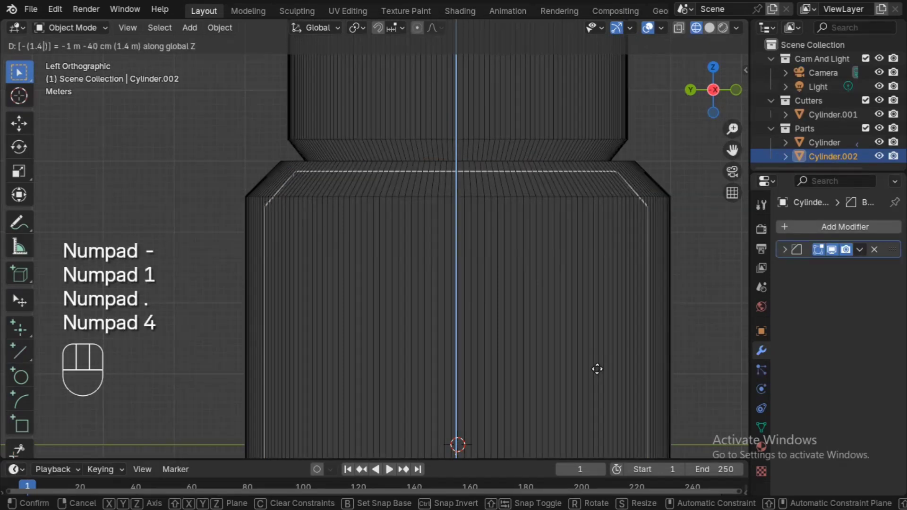
pyautogui.press('Return')
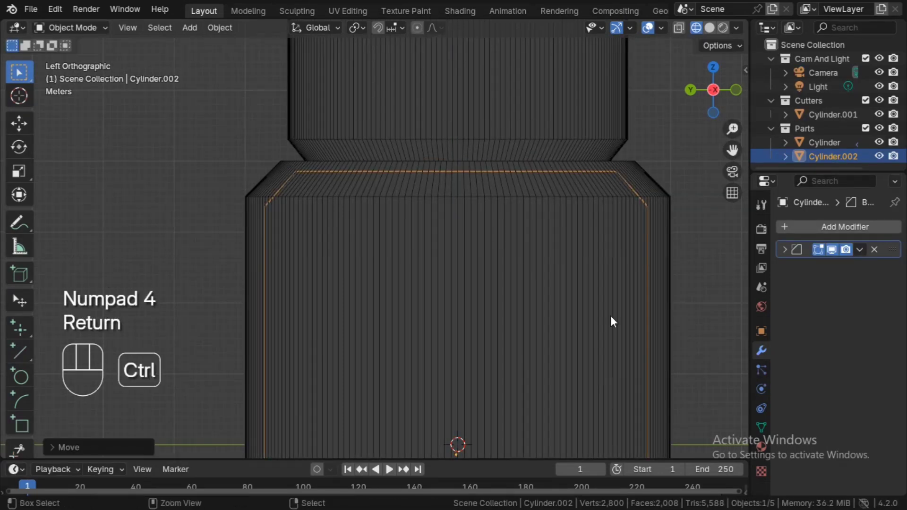
pyautogui.keyDown('ctrl'); pyautogui.moveTo(592, 275); pyautogui.dragTo(591, 281, button='middle'); pyautogui.keyUp('ctrl')
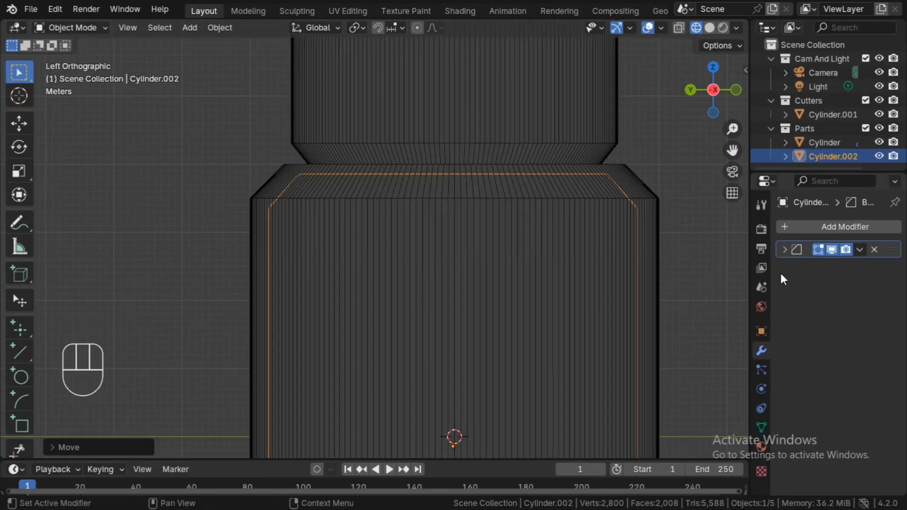
# Step: Enable X-ray wireframe display and set the inner cylinder's Bevel amount to 2.5 m
pyautogui.click(784, 251)
pyautogui.press('z')
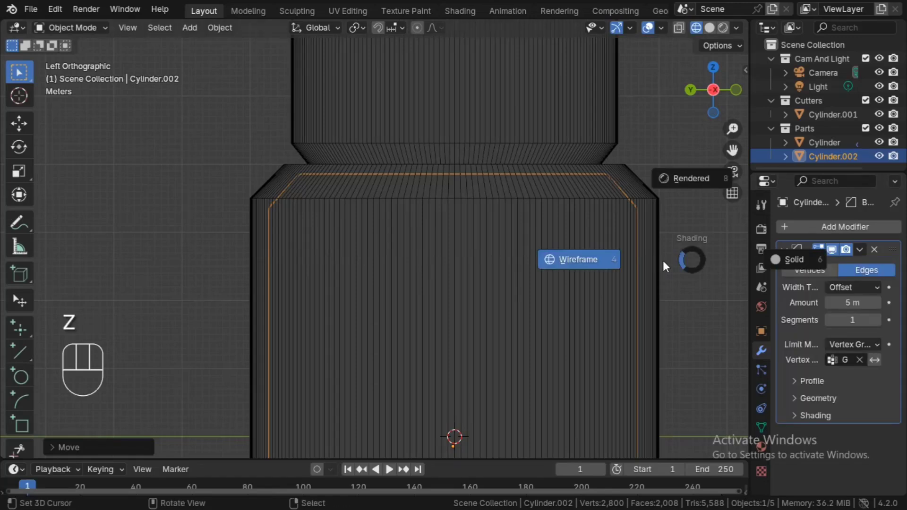
pyautogui.click(663, 260)
pyautogui.hotkey('alt', 'z')
pyautogui.moveTo(661, 260)
pyautogui.mouseDown(button='middle')
pyautogui.moveTo(661, 277)
pyautogui.moveTo(658, 250)
pyautogui.mouseUp(button='middle')
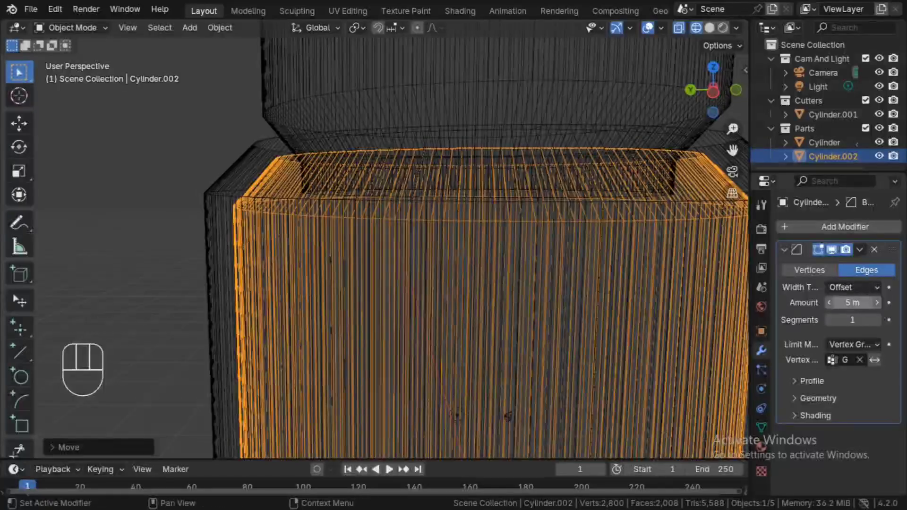
pyautogui.click(863, 302)
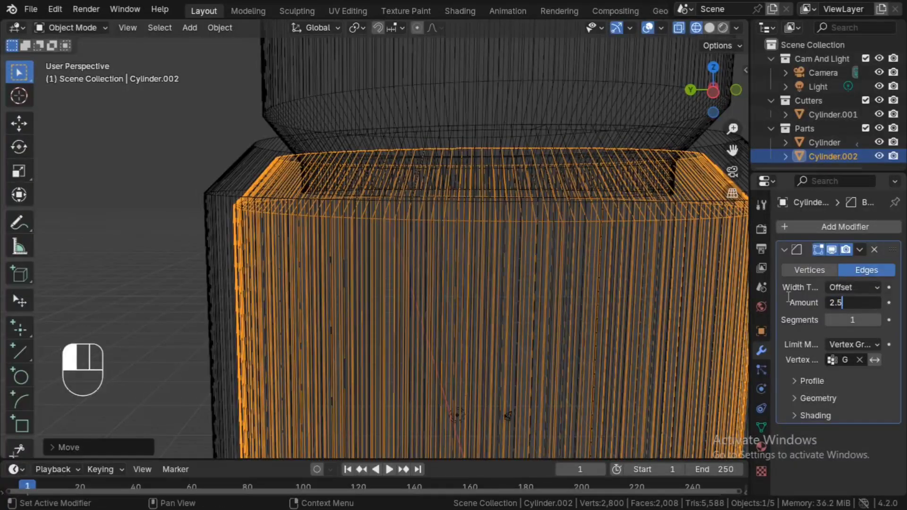
pyautogui.write('2.5')
pyautogui.press('Return')
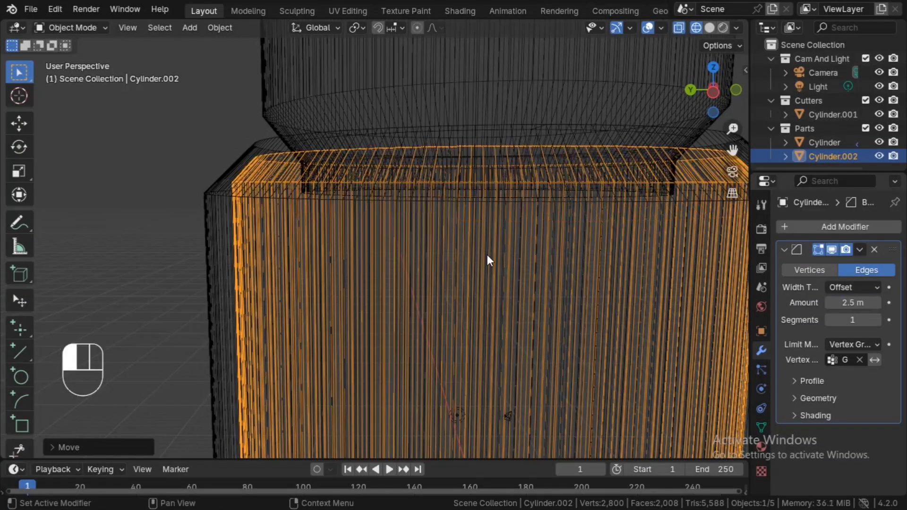
# Step: Adjust the inner cylinder's Bevel against the outer chamfer in left view and set its amount to 3.5 m
pyautogui.click(854, 303)
pyautogui.press('Return')
pyautogui.keyDown('ctrl'); pyautogui.keyDown('alt'); pyautogui.moveTo(500, 236); pyautogui.dragTo(512, 259); pyautogui.keyUp('alt'); pyautogui.keyUp('ctrl')
pyautogui.click(715, 90)
pyautogui.moveTo(662, 159)
pyautogui.keyDown('ctrl'); pyautogui.keyDown('alt'); pyautogui.mouseDown()
pyautogui.moveTo(647, 149)
pyautogui.moveTo(645, 156)
pyautogui.mouseUp(); pyautogui.keyUp('alt'); pyautogui.keyUp('ctrl')
pyautogui.keyDown('shift'); pyautogui.moveTo(852, 303); pyautogui.dragTo(851, 303); pyautogui.keyUp('shift')
pyautogui.click(850, 303)
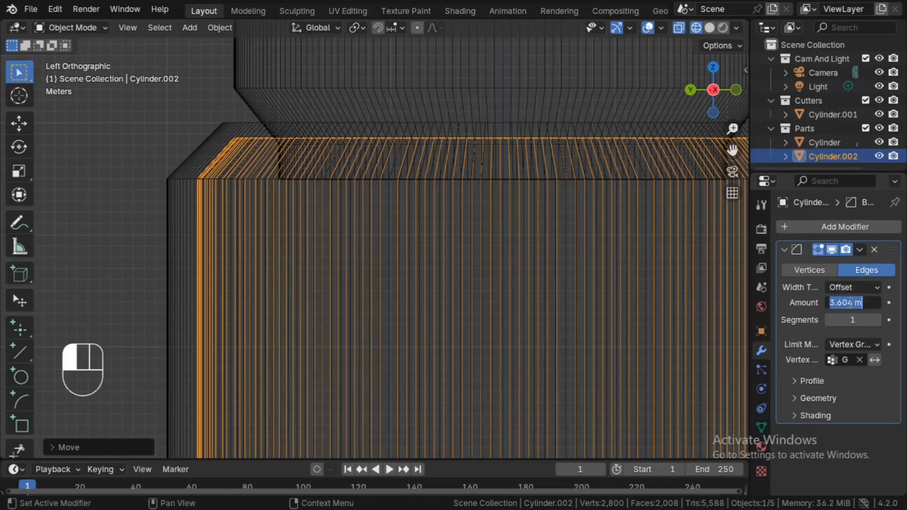
pyautogui.press('Return')
# Step: Return the viewport to solid shading without X-ray and save the file
pyautogui.moveTo(609, 231)
pyautogui.keyDown('ctrl'); pyautogui.keyDown('alt'); pyautogui.mouseDown()
pyautogui.moveTo(581, 203)
pyautogui.moveTo(578, 291)
pyautogui.moveTo(573, 184)
pyautogui.moveTo(577, 306)
pyautogui.mouseUp(); pyautogui.keyUp('alt'); pyautogui.keyUp('ctrl')
pyautogui.press('z')
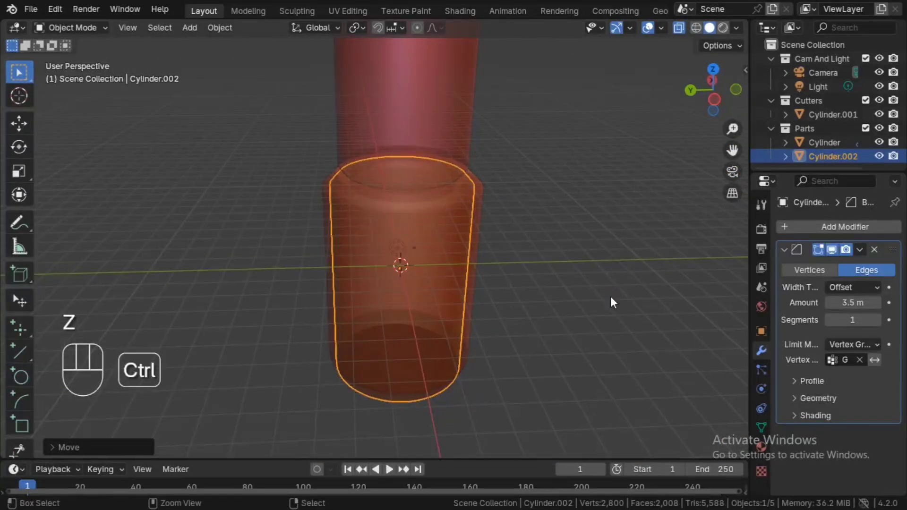
pyautogui.hotkey('ctrl', 's')
pyautogui.hotkey('alt', 'z')
# Step: Hide the upper cutter cylinder Cylinder.001 and turn on the outer cylinder's last Boolean in the viewport
pyautogui.keyDown('ctrl'); pyautogui.keyDown('alt'); pyautogui.moveTo(573, 249); pyautogui.dragTo(576, 269); pyautogui.keyUp('alt'); pyautogui.keyUp('ctrl')
pyautogui.click(438, 127)
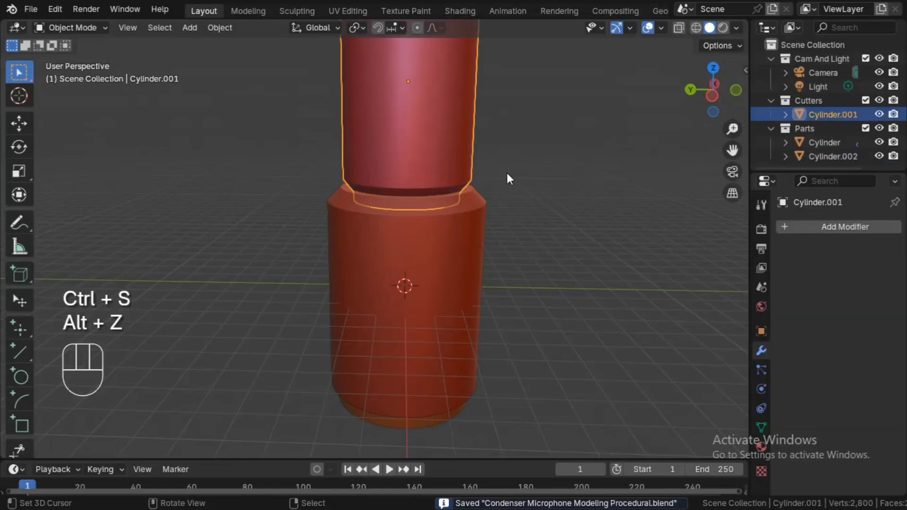
pyautogui.press('h')
pyautogui.keyDown('alt'); pyautogui.moveTo(505, 173); pyautogui.dragTo(470, 229); pyautogui.keyUp('alt')
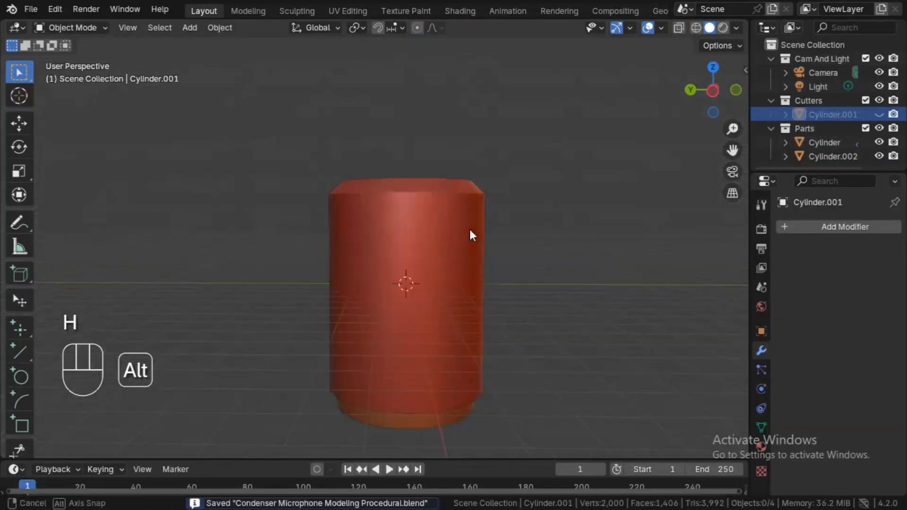
pyautogui.click(469, 229)
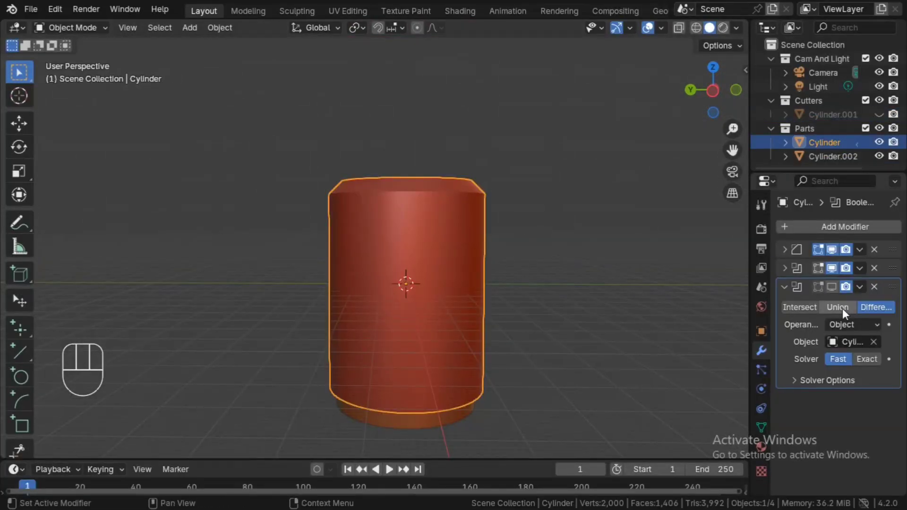
pyautogui.click(818, 286)
# Step: Hide the inner cylinder Cylinder.002 and save the file
pyautogui.keyDown('alt'); pyautogui.moveTo(635, 376); pyautogui.dragTo(486, 291); pyautogui.keyUp('alt')
pyautogui.rightClick(432, 367)
pyautogui.press('h')
pyautogui.keyDown('ctrl'); pyautogui.keyDown('alt'); pyautogui.moveTo(524, 253); pyautogui.dragTo(534, 284); pyautogui.keyUp('alt'); pyautogui.keyUp('ctrl')
pyautogui.hotkey('ctrl', 's')
# Step: Add a Bevel modifier to the outer cylinder after its Booleans, and collapse the expanded Boolean settings
pyautogui.rightClick(513, 281)
pyautogui.scroll(2, 560, 289)
pyautogui.press('q')
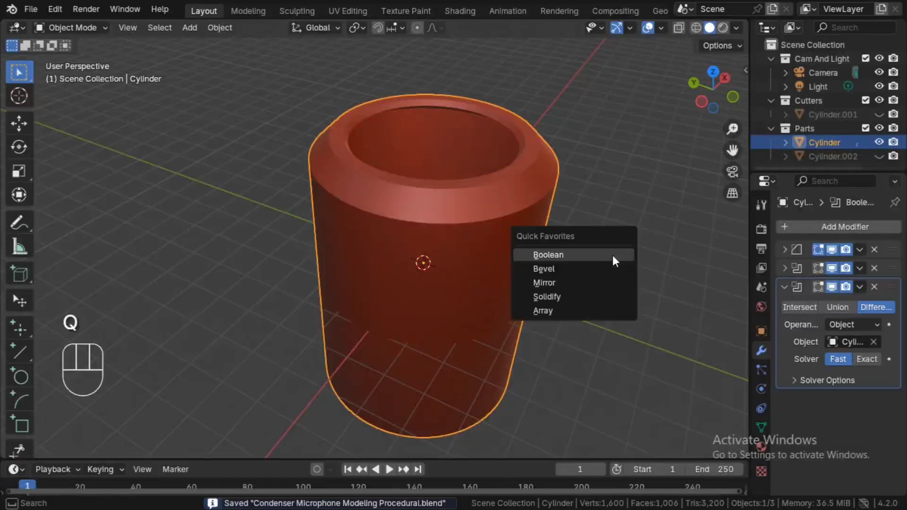
pyautogui.click(597, 266)
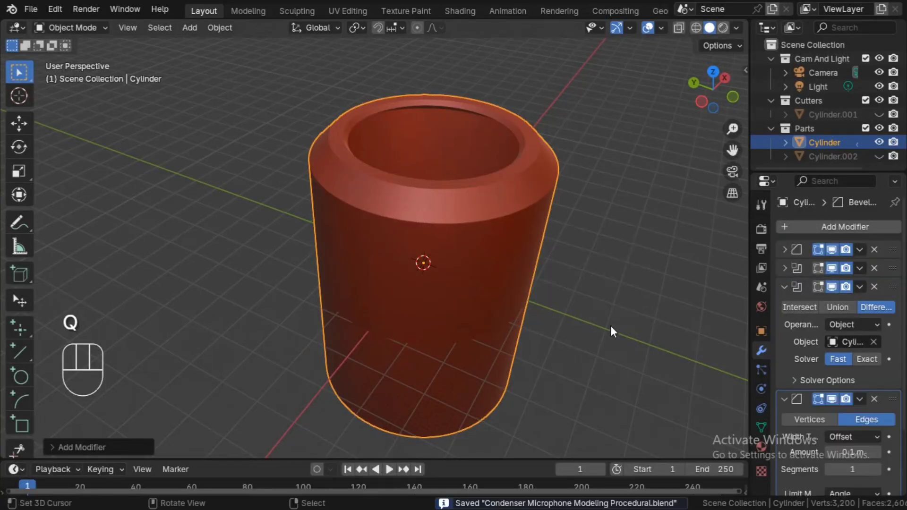
pyautogui.click(788, 284)
pyautogui.click(784, 307)
pyautogui.keyDown('ctrl'); pyautogui.keyDown('alt'); pyautogui.moveTo(694, 367); pyautogui.dragTo(597, 301); pyautogui.keyUp('alt'); pyautogui.keyUp('ctrl')
pyautogui.click(783, 306)
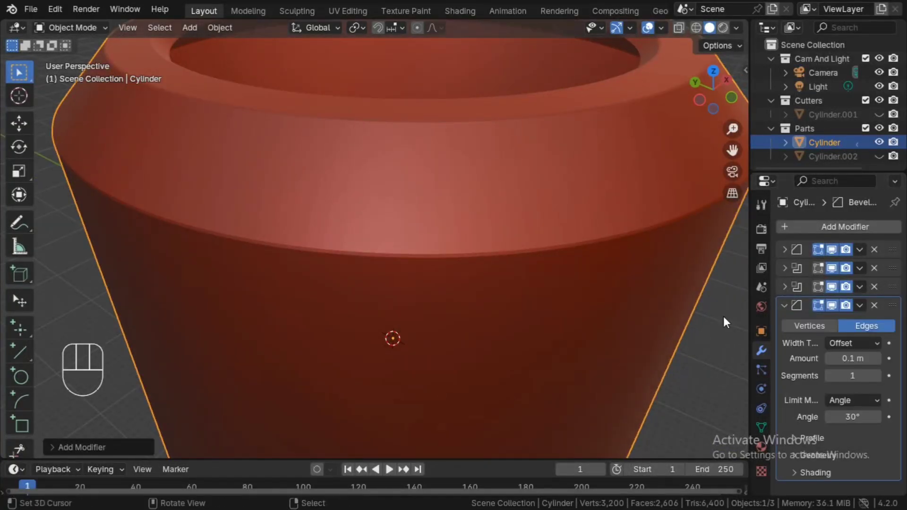
# Step: In wireframe shading, set the new Bevel's amount to 0.5 m and its segments to 2
pyautogui.press('z')
pyautogui.hotkey('alt', 'z')
pyautogui.keyDown('ctrl'); pyautogui.keyDown('alt'); pyautogui.moveTo(492, 309); pyautogui.dragTo(494, 289); pyautogui.keyUp('alt'); pyautogui.keyUp('ctrl')
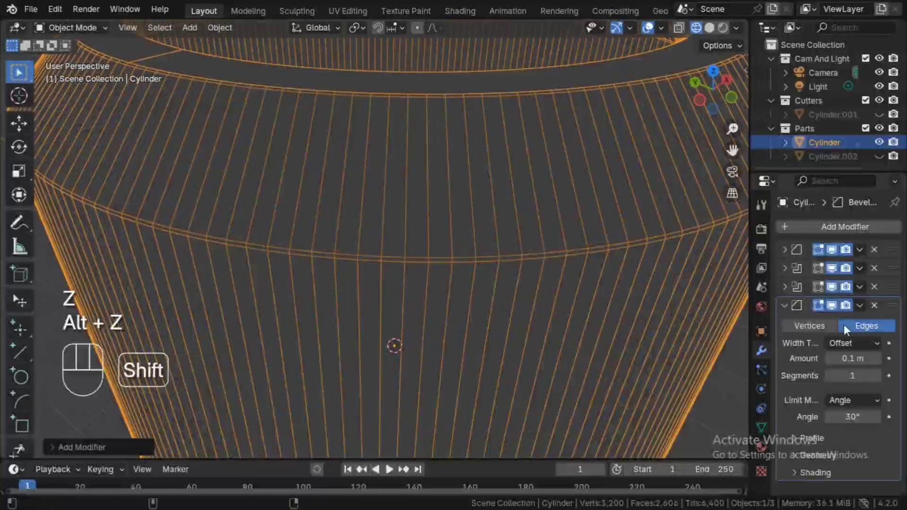
pyautogui.keyDown('shift'); pyautogui.moveTo(844, 360); pyautogui.dragTo(865, 359); pyautogui.keyUp('shift')
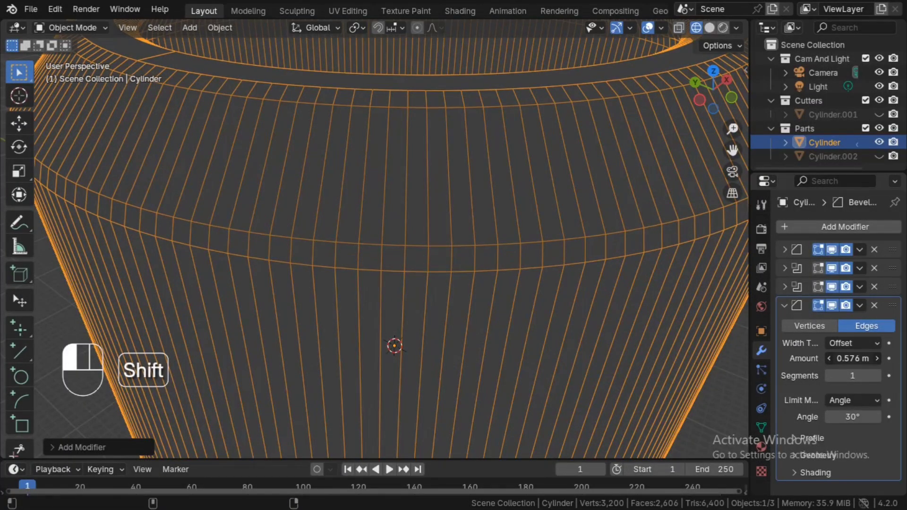
pyautogui.click(848, 358)
pyautogui.write('0')
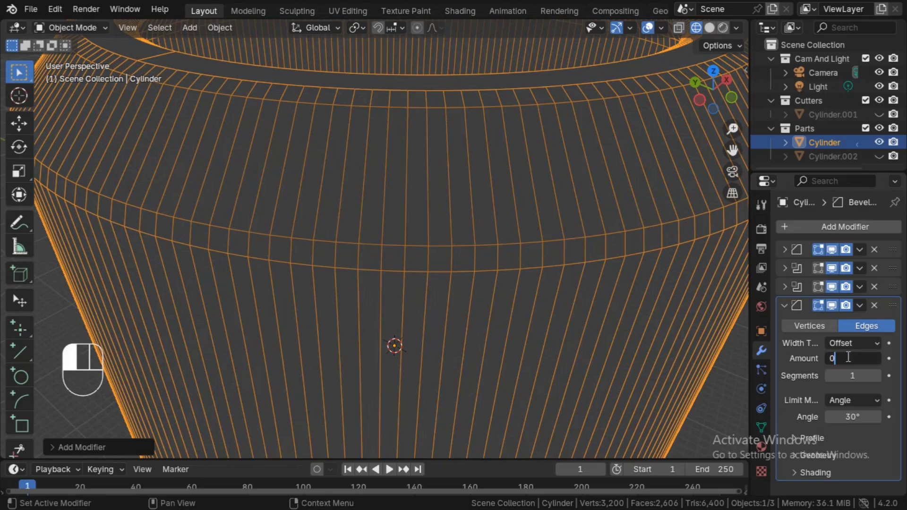
pyautogui.write('.5')
pyautogui.press('Return')
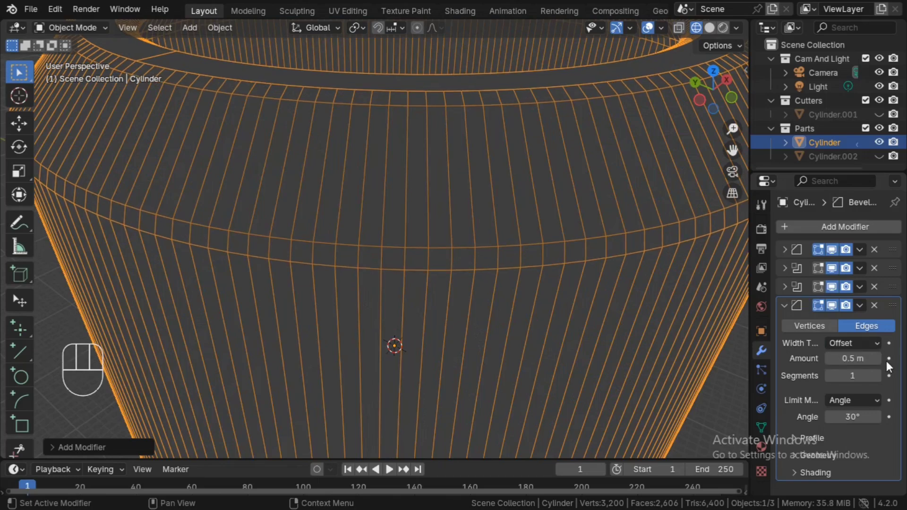
pyautogui.click(878, 376)
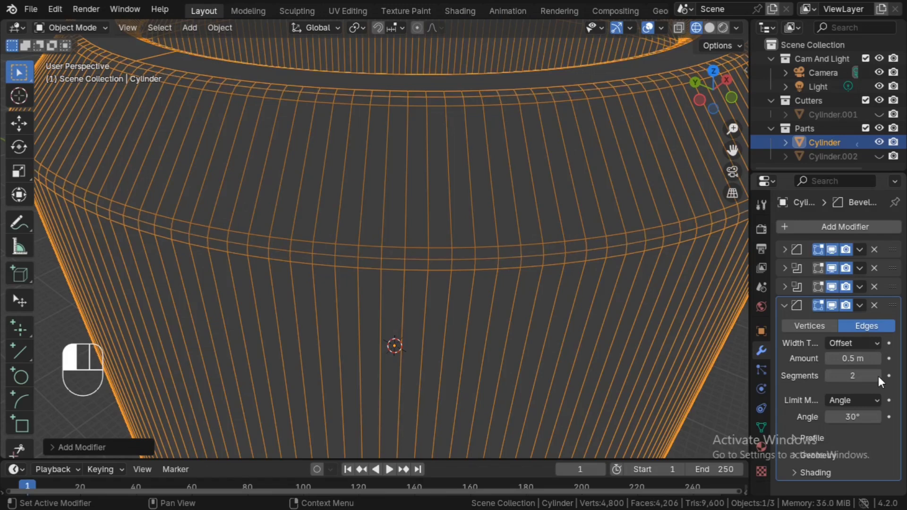
# Step: Duplicate the outer cylinder's 0.5 m Bevel modifier and inspect the rim in solid shading
pyautogui.click(858, 307)
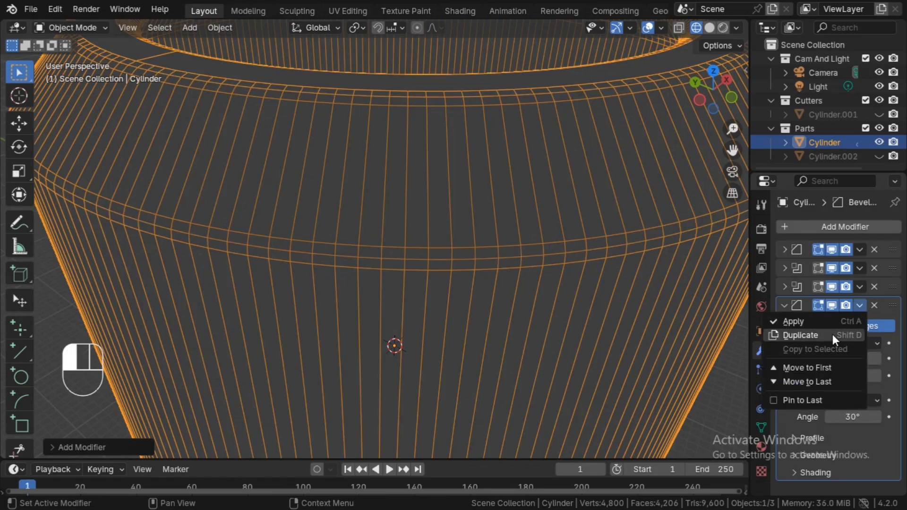
pyautogui.click(799, 334)
pyautogui.keyDown('ctrl'); pyautogui.keyDown('alt'); pyautogui.moveTo(538, 204); pyautogui.dragTo(521, 227); pyautogui.keyUp('alt'); pyautogui.keyUp('ctrl')
pyautogui.press('z')
pyautogui.press('z')
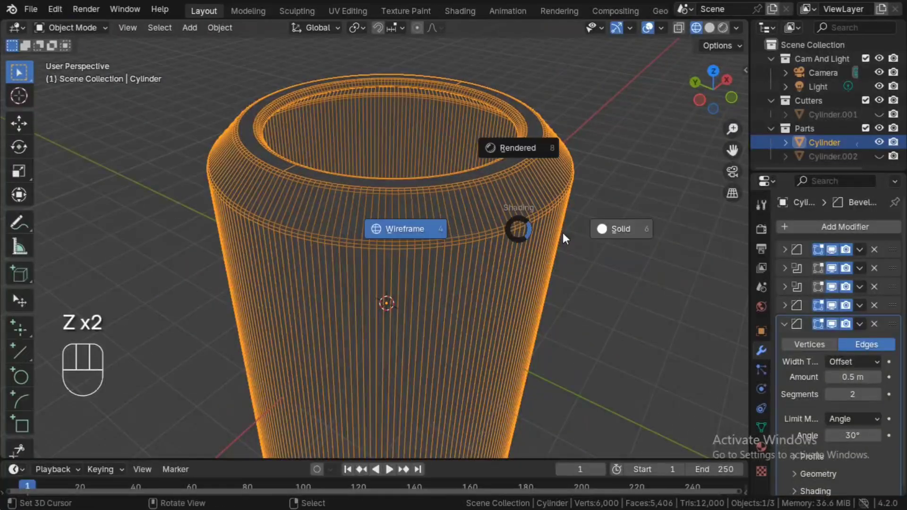
pyautogui.click(564, 234)
pyautogui.keyDown('ctrl'); pyautogui.keyDown('alt'); pyautogui.moveTo(566, 245); pyautogui.dragTo(568, 277); pyautogui.keyUp('alt'); pyautogui.keyUp('ctrl')
pyautogui.keyDown('alt'); pyautogui.keyDown('shift'); pyautogui.moveTo(568, 276); pyautogui.dragTo(567, 239); pyautogui.keyUp('shift'); pyautogui.keyUp('alt')
pyautogui.moveTo(567, 238)
pyautogui.keyDown('ctrl'); pyautogui.keyDown('alt'); pyautogui.mouseDown()
pyautogui.moveTo(566, 256)
pyautogui.moveTo(572, 241)
pyautogui.mouseUp(); pyautogui.keyUp('alt'); pyautogui.keyUp('ctrl')
pyautogui.moveTo(572, 241)
pyautogui.keyDown('alt'); pyautogui.keyDown('shift'); pyautogui.mouseDown()
pyautogui.moveTo(574, 267)
pyautogui.moveTo(579, 258)
pyautogui.mouseUp(); pyautogui.keyUp('shift'); pyautogui.keyUp('alt')
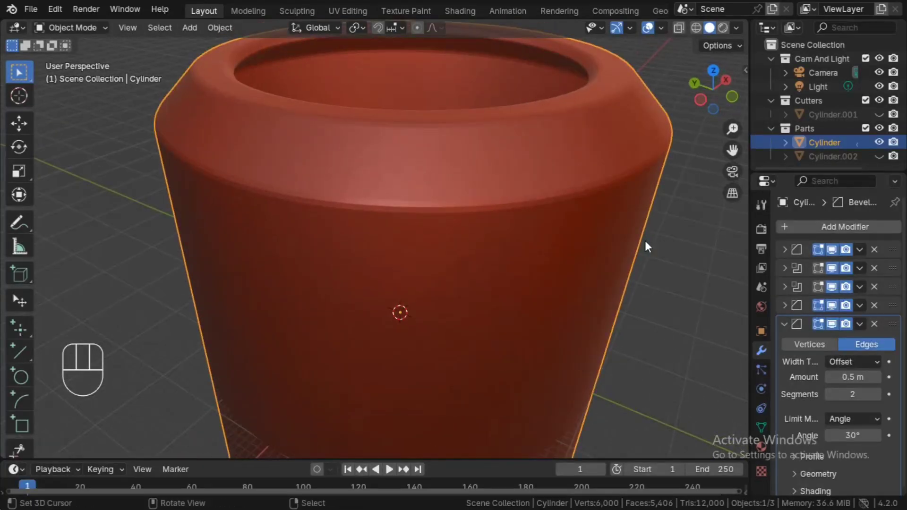
# Step: Enable Harden Normals on the first of the two 0.5 m Bevels and collapse its settings
pyautogui.click(785, 307)
pyautogui.moveTo(904, 280); pyautogui.dragTo(896, 371)
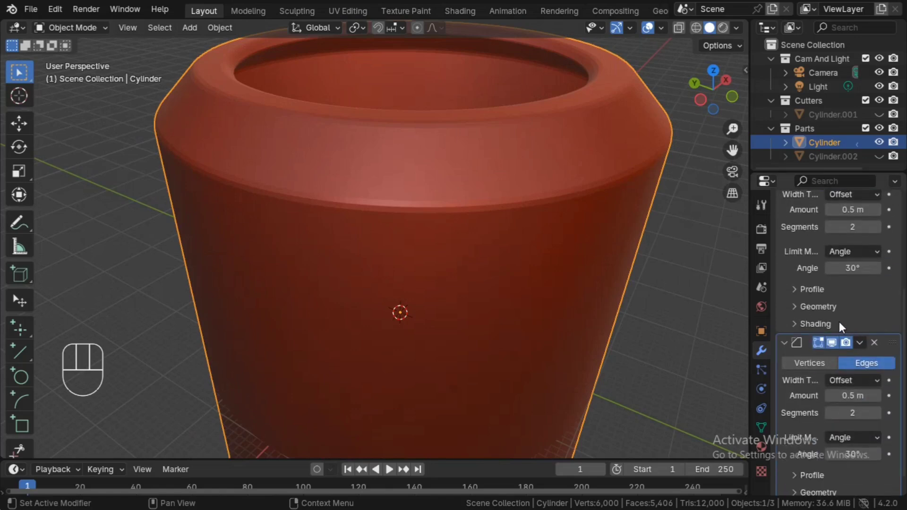
pyautogui.click(839, 323)
pyautogui.scroll(-1, 867, 324)
pyautogui.click(863, 327)
pyautogui.scroll(4, 887, 314)
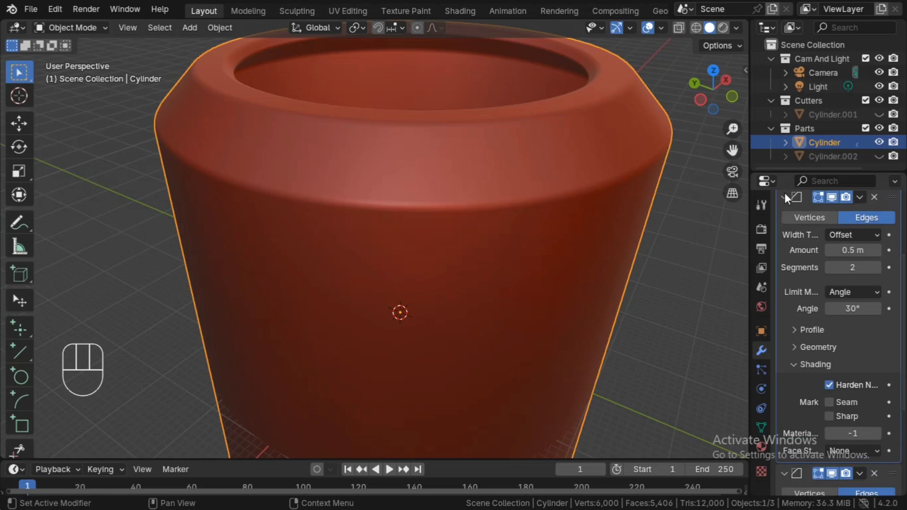
pyautogui.click(786, 196)
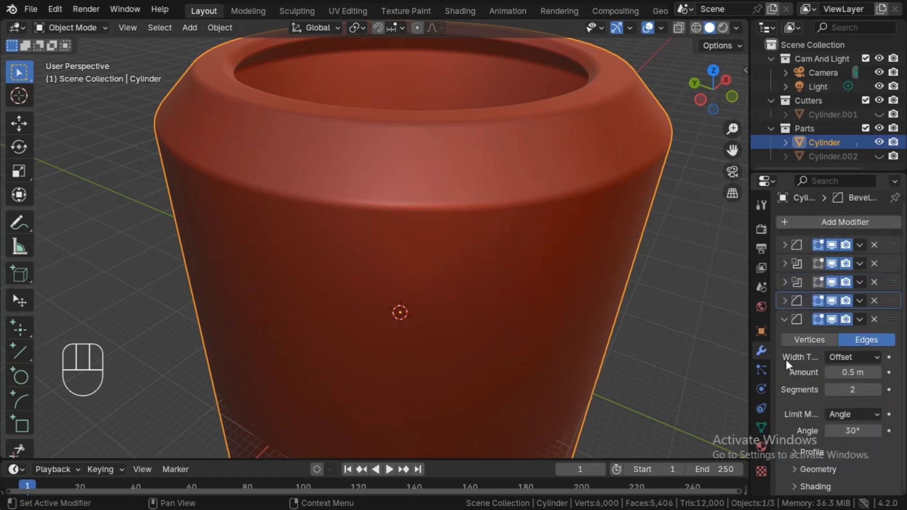
# Step: Enable Harden Normals in the shading settings of the outer cylinder's last 0.5 m Bevel modifier
pyautogui.click(784, 320)
pyautogui.click(784, 320)
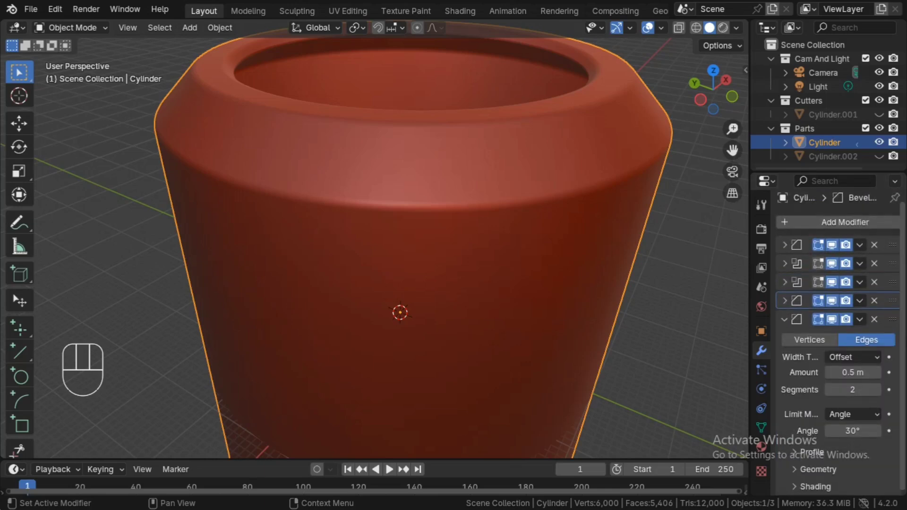
pyautogui.click(814, 487)
pyautogui.scroll(-5, 903, 431)
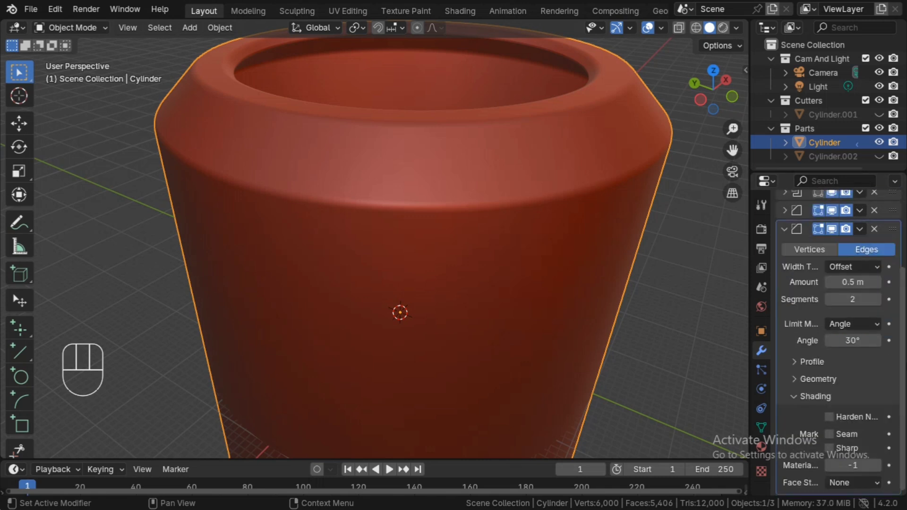
pyautogui.click(858, 412)
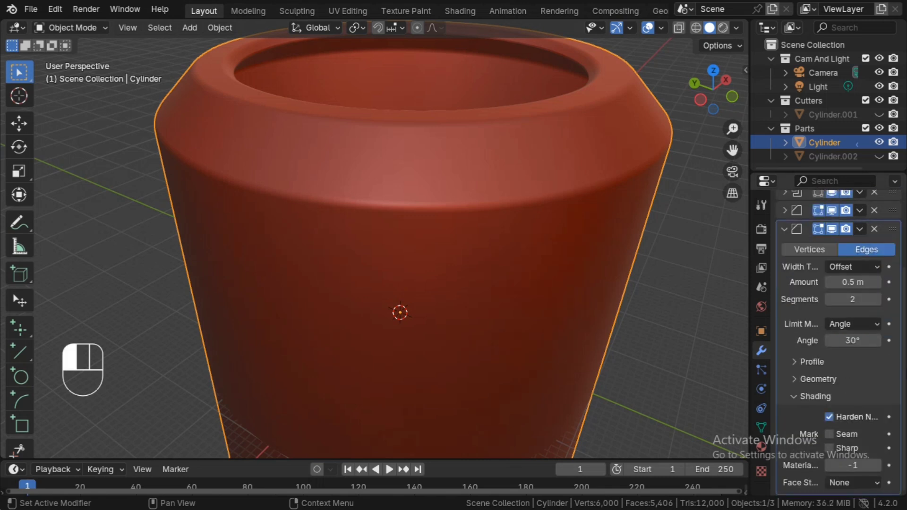
# Step: Collapse the last Bevel's settings, view the body from the left in orthographic projection and save the file
pyautogui.scroll(2, 780, 262)
pyautogui.keyDown('ctrl'); pyautogui.keyDown('alt'); pyautogui.moveTo(631, 196); pyautogui.dragTo(600, 282, button='middle'); pyautogui.keyUp('alt'); pyautogui.keyUp('ctrl')
pyautogui.hotkey('ctrl', 's')
pyautogui.click(716, 100)
pyautogui.keyDown('alt'); pyautogui.keyDown('shift'); pyautogui.moveTo(599, 283); pyautogui.dragTo(589, 293, button='middle'); pyautogui.keyUp('shift'); pyautogui.keyUp('alt')
pyautogui.hotkey('ctrl', 's')
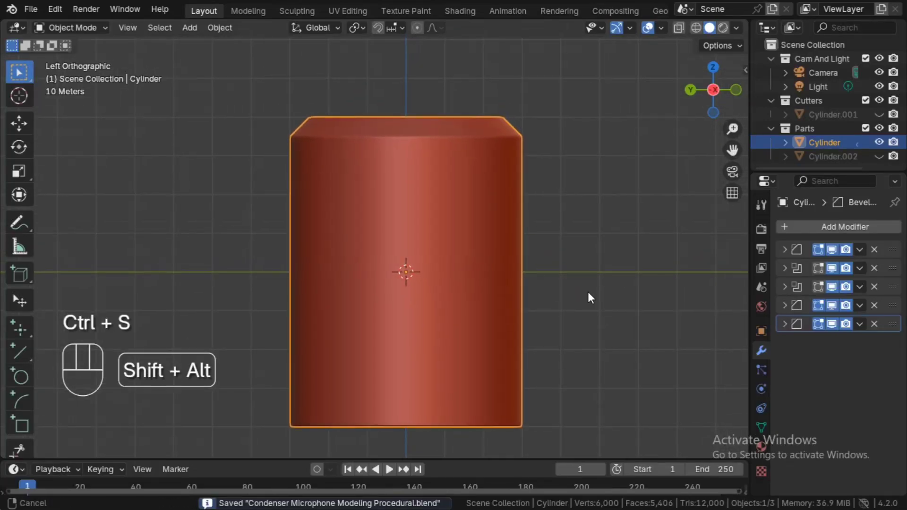
# Step: Add a mesh plane at the origin and set its size to 40 m
pyautogui.keyDown('ctrl'); pyautogui.keyDown('alt'); pyautogui.moveTo(567, 236); pyautogui.dragTo(556, 248, button='middle'); pyautogui.keyUp('alt'); pyautogui.keyUp('ctrl')
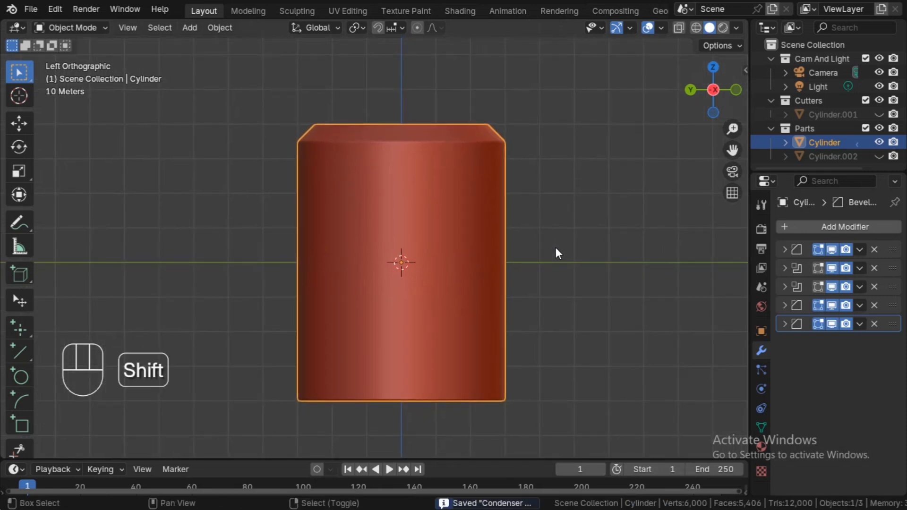
pyautogui.hotkey('shift', 'a')
pyautogui.moveTo(549, 217)
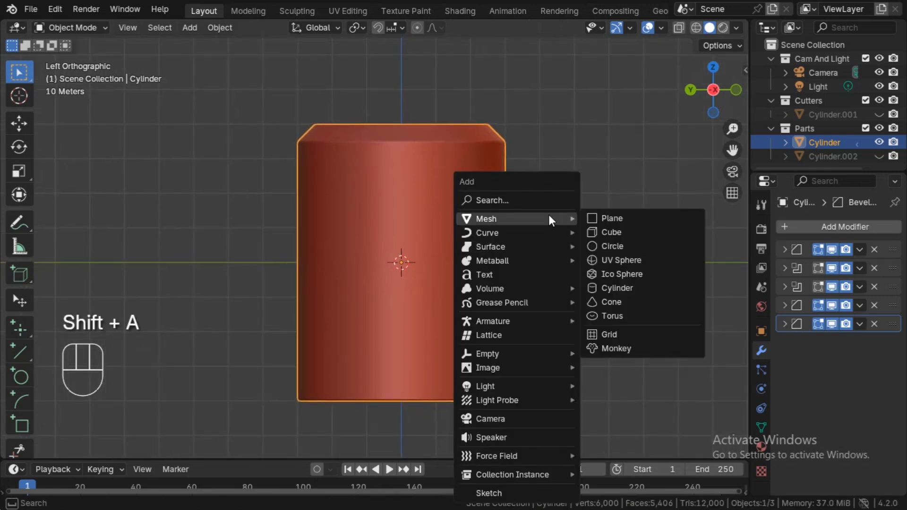
pyautogui.click(611, 221)
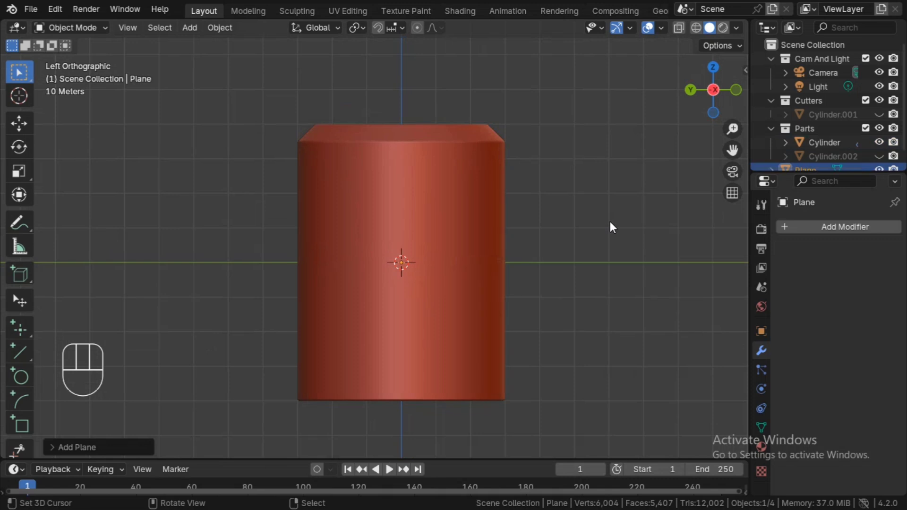
pyautogui.click(108, 447)
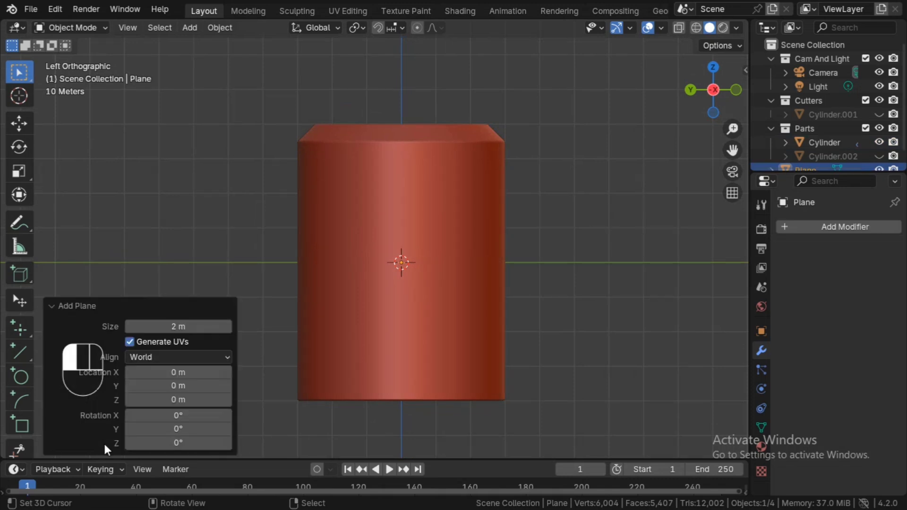
pyautogui.click(185, 326)
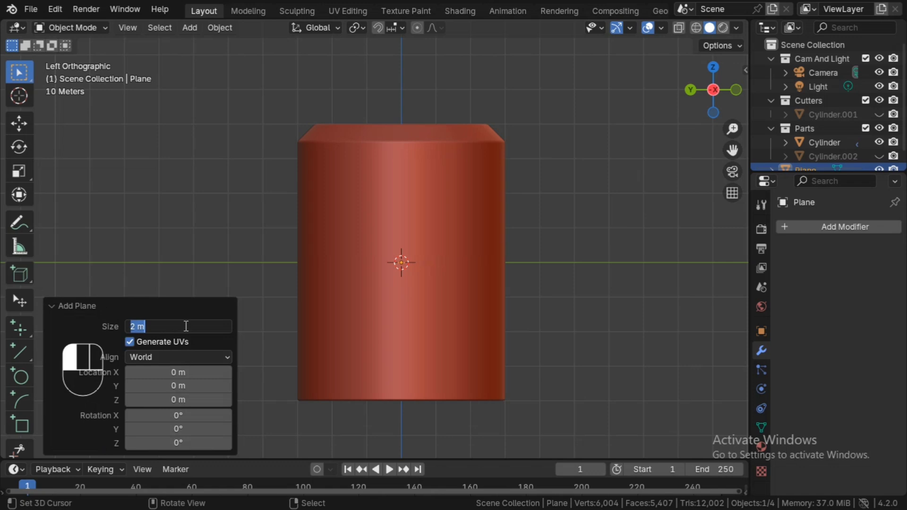
pyautogui.write('40')
pyautogui.click(180, 256)
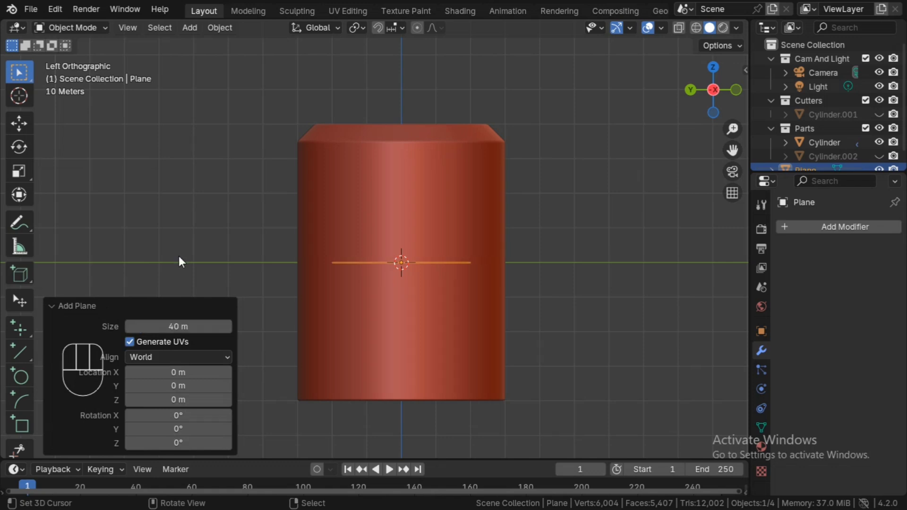
# Step: Set the new plane's size to 50 m and its Y rotation to 90°
pyautogui.click(187, 327)
pyautogui.write('5')
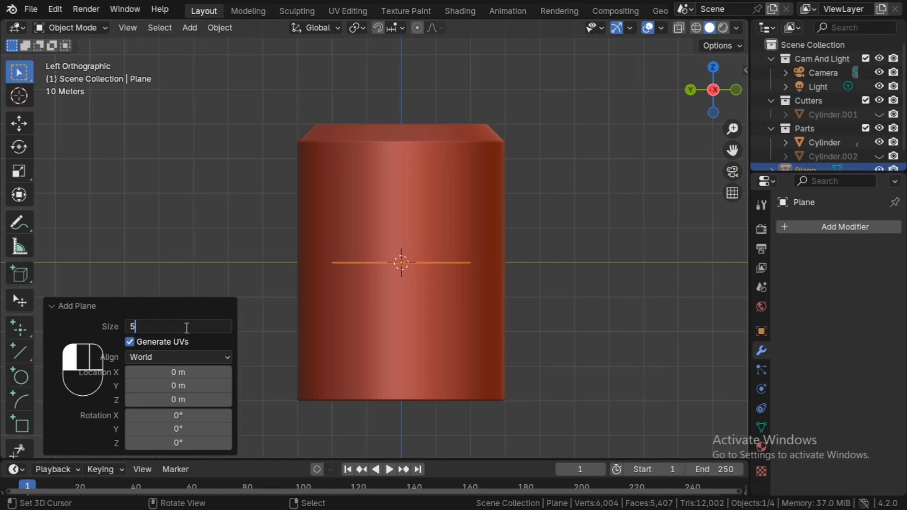
pyautogui.write('0')
pyautogui.click(278, 249)
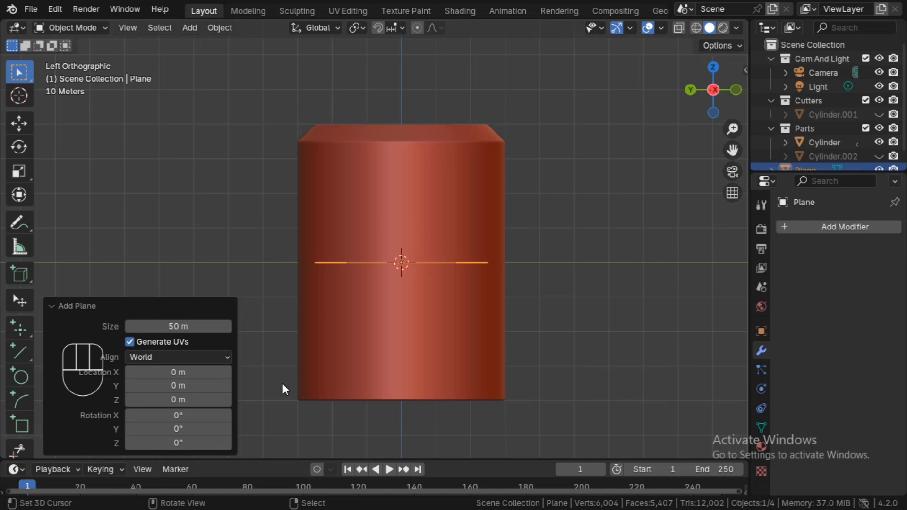
pyautogui.click(194, 428)
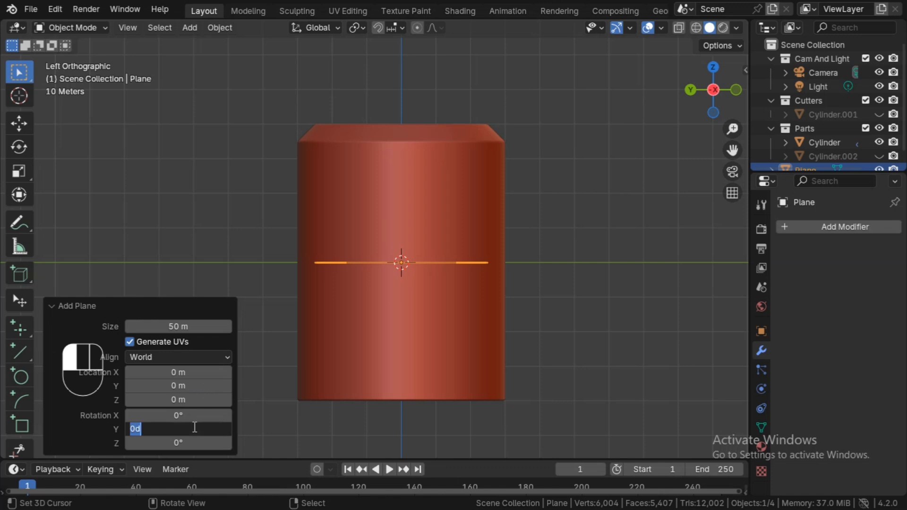
pyautogui.write('90')
pyautogui.press('Return')
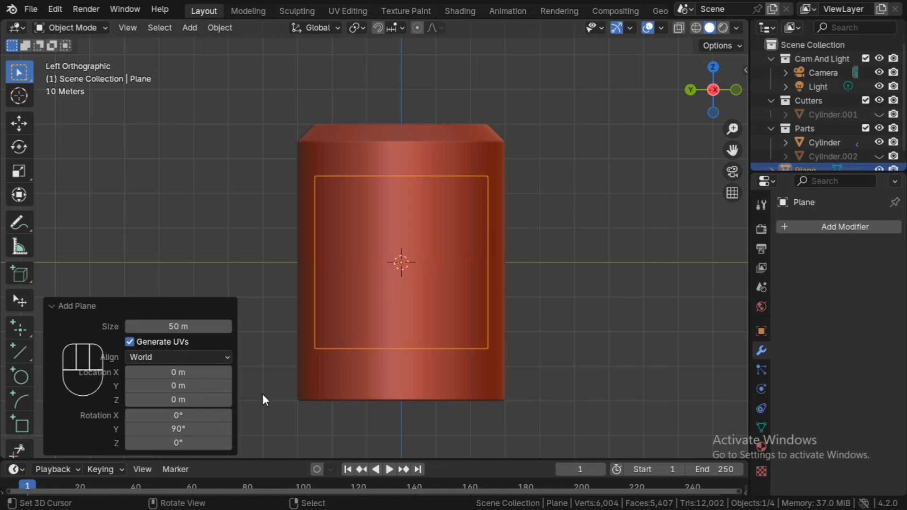
# Step: Shift the plane to about -24.7 m on Y and show the model in wireframe with X-ray on
pyautogui.click(151, 386)
pyautogui.click(228, 373)
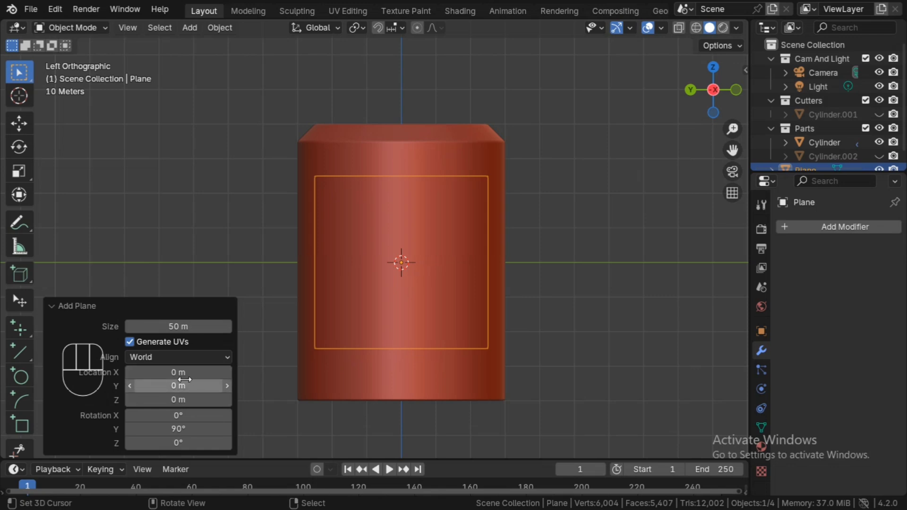
pyautogui.moveTo(201, 388); pyautogui.dragTo(593, 377)
pyautogui.press('z')
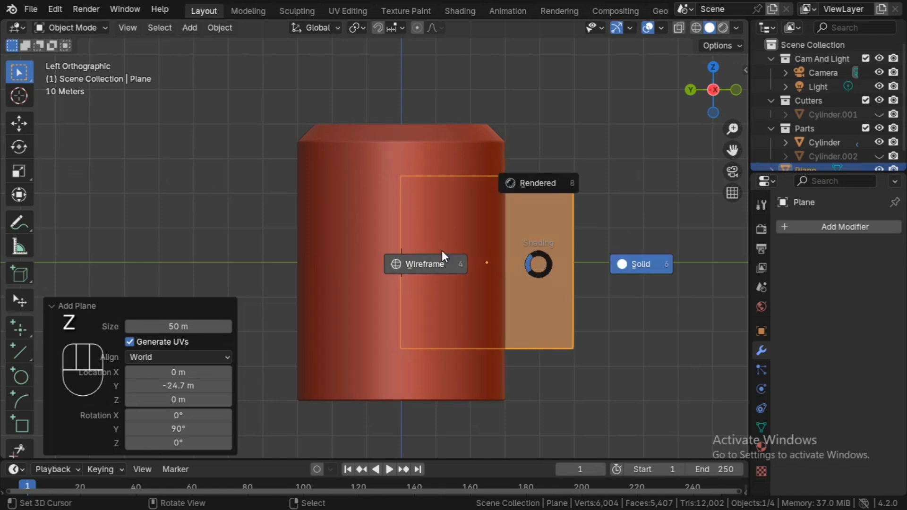
pyautogui.click(441, 251)
pyautogui.press('z')
pyautogui.click(351, 245)
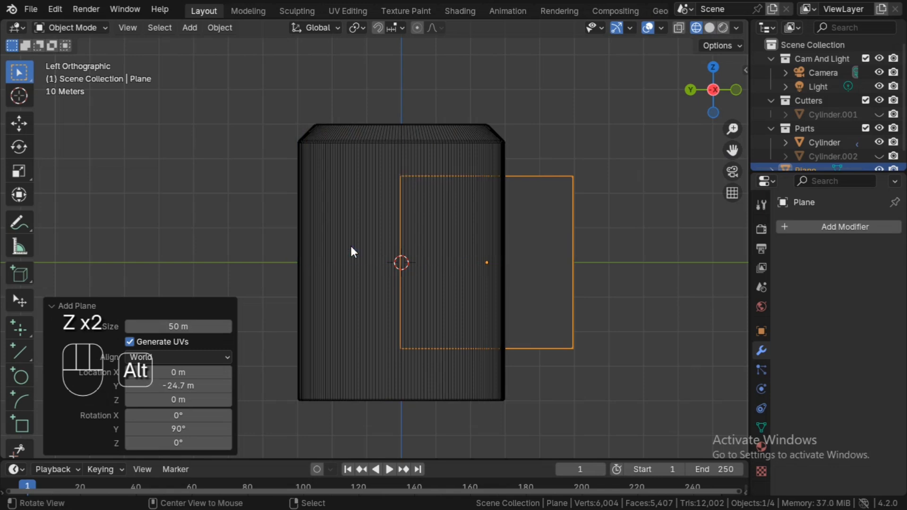
pyautogui.hotkey('alt', 'z')
pyautogui.scroll(1, 366, 249)
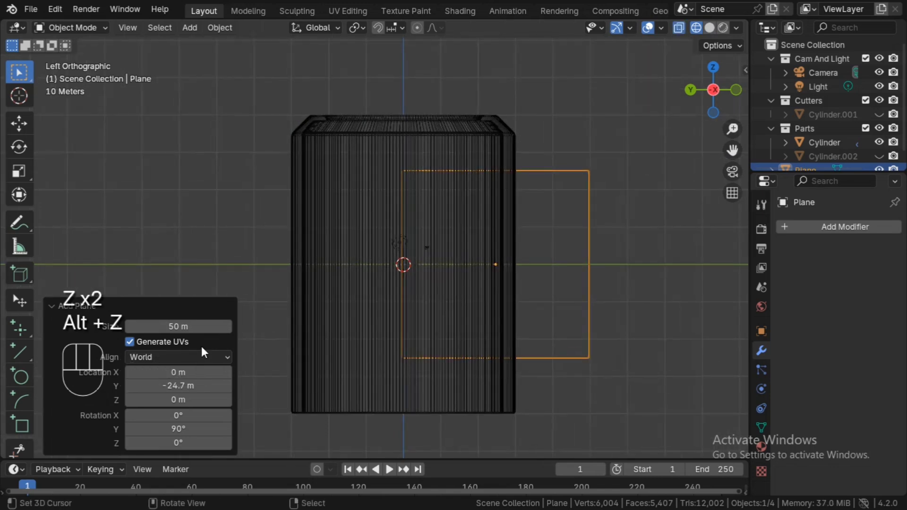
# Step: Set the plane's Y location to -30 m
pyautogui.moveTo(178, 385)
pyautogui.mouseDown()
pyautogui.moveTo(150, 383)
pyautogui.moveTo(766, 360)
pyautogui.moveTo(587, 330)
pyautogui.moveTo(389, 319)
pyautogui.moveTo(262, 294)
pyautogui.moveTo(277, 298)
pyautogui.moveTo(269, 293)
pyautogui.moveTo(305, 306)
pyautogui.moveTo(183, 392)
pyautogui.mouseUp()
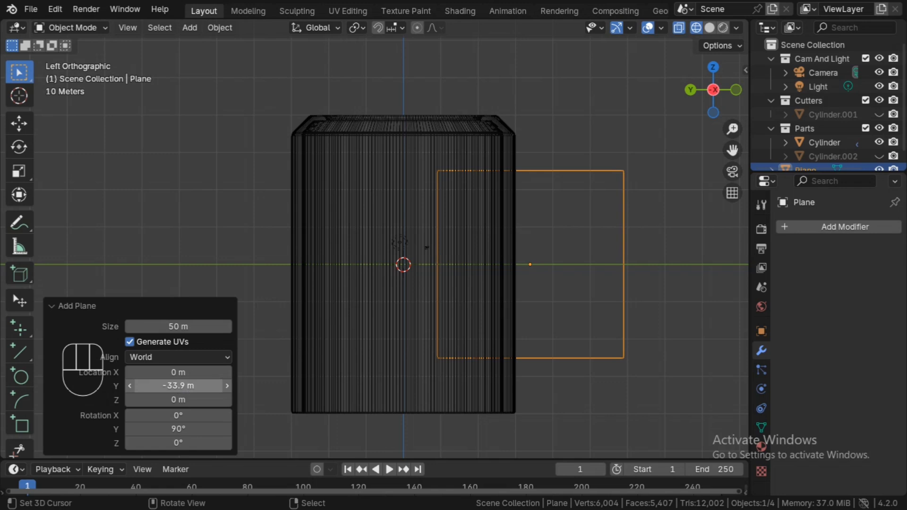
pyautogui.click(182, 385)
pyautogui.write('-30')
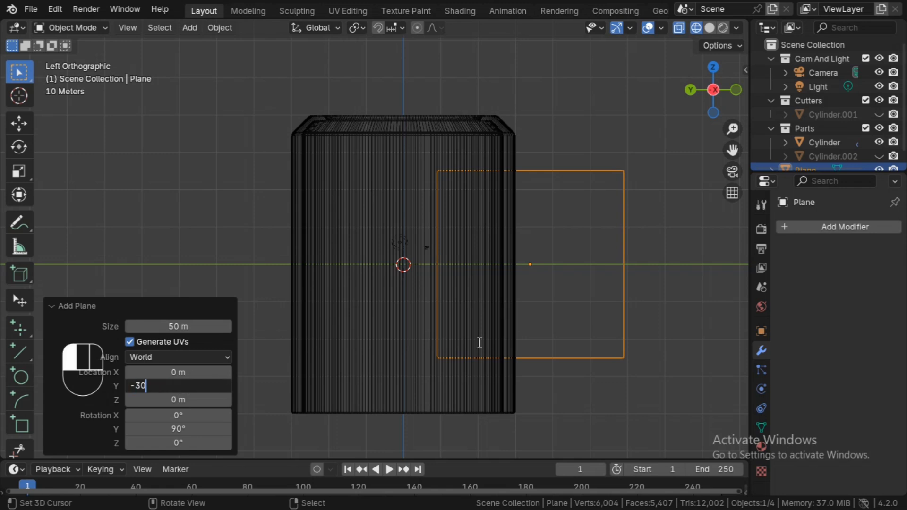
pyautogui.press('Return')
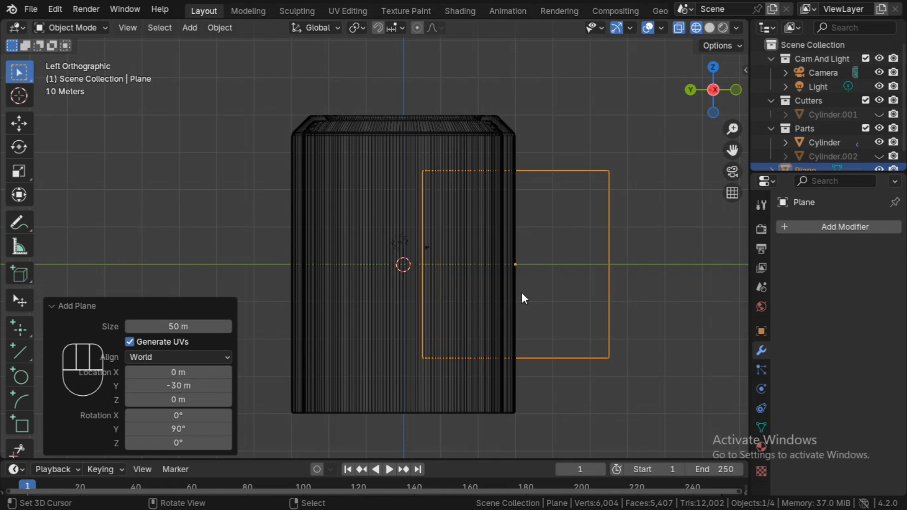
# Step: Add a Mirror modifier to the plane, using the outer cylinder as mirror object and only the Y axis
pyautogui.press('q')
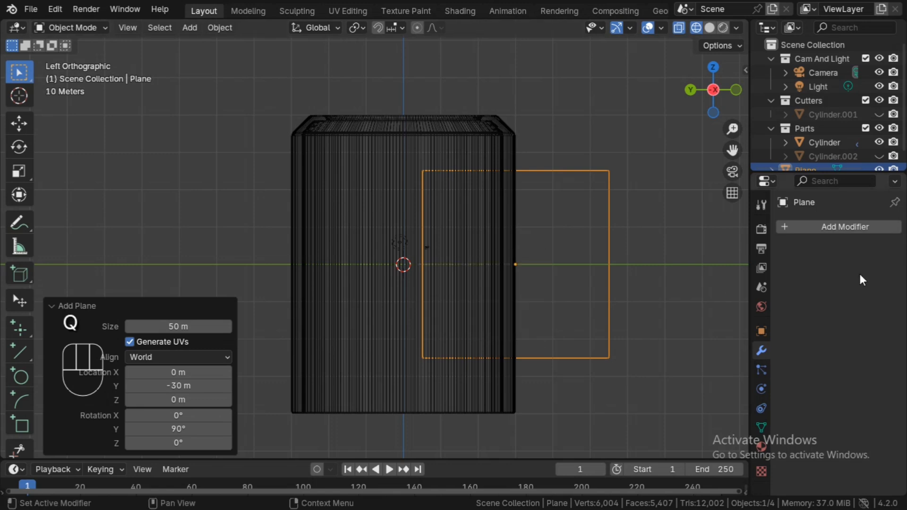
pyautogui.click(843, 226)
pyautogui.moveTo(802, 237)
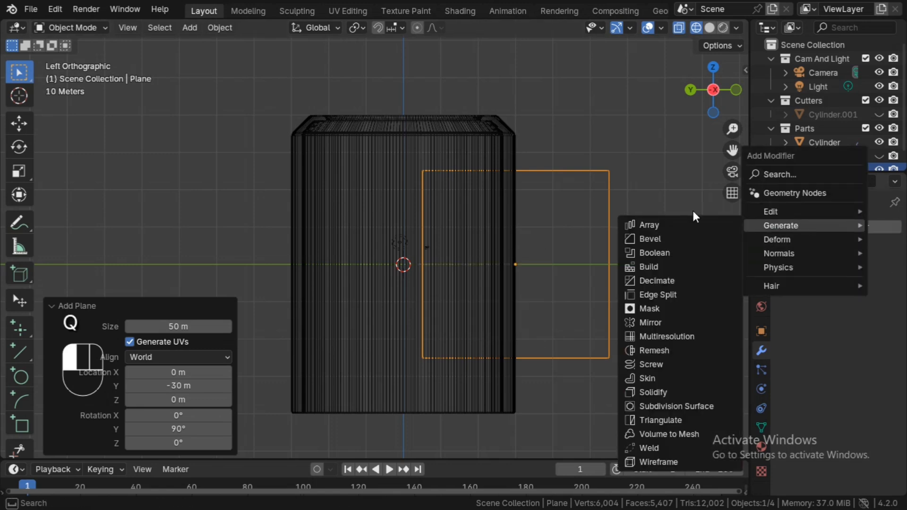
pyautogui.click(671, 323)
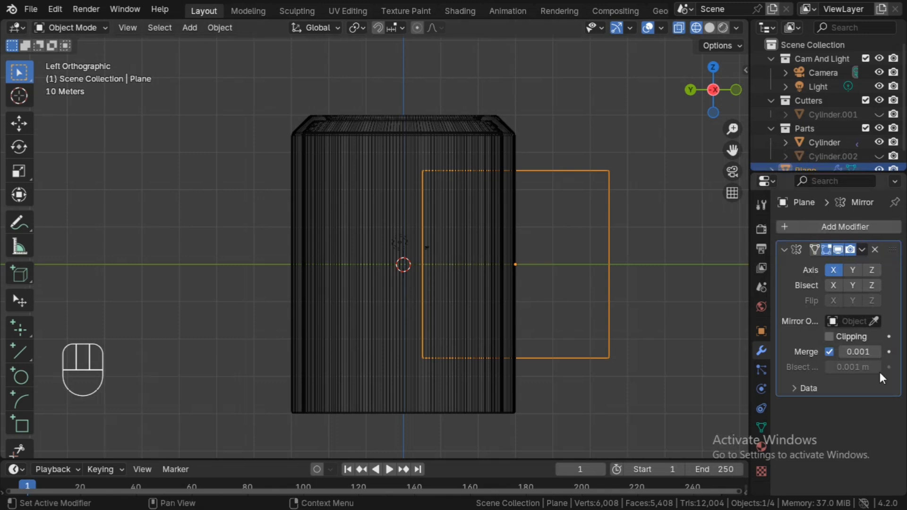
pyautogui.click(877, 322)
pyautogui.click(334, 225)
pyautogui.press('z')
pyautogui.click(546, 173)
pyautogui.click(866, 269)
pyautogui.click(854, 269)
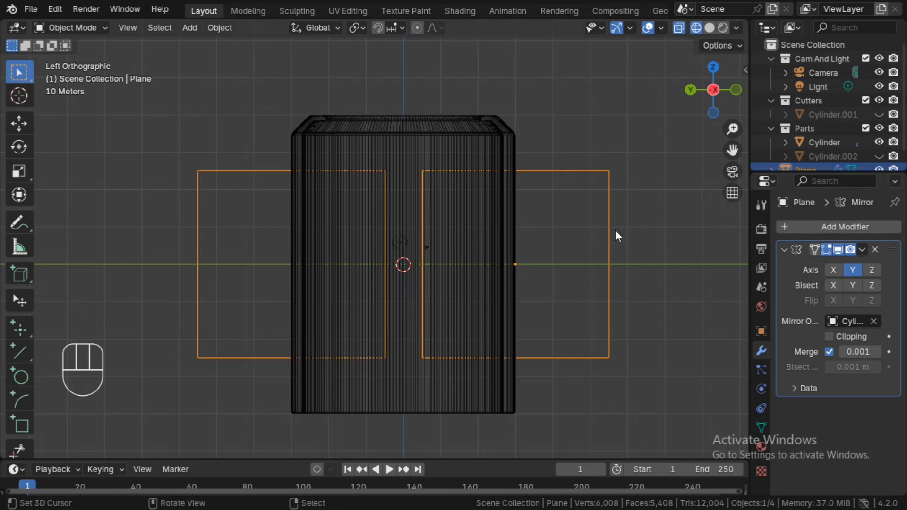
# Step: Add a Bevel modifier to the mirrored plane, switch it to Vertices and collapse the Mirror settings
pyautogui.keyDown('ctrl'); pyautogui.moveTo(632, 289); pyautogui.dragTo(624, 269, button='middle'); pyautogui.keyUp('ctrl')
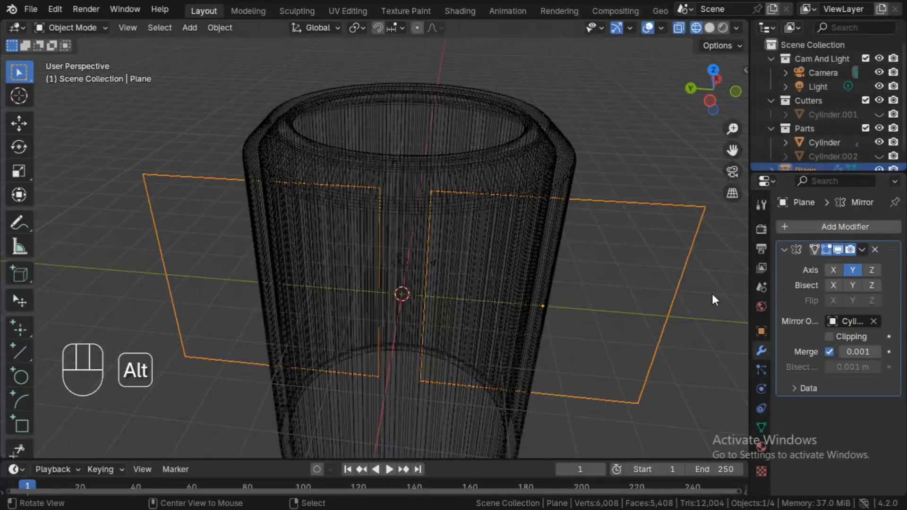
pyautogui.keyDown('alt'); pyautogui.moveTo(713, 294); pyautogui.dragTo(714, 133, button='middle'); pyautogui.keyUp('alt')
pyautogui.click(704, 92)
pyautogui.keyDown('shift'); pyautogui.moveTo(654, 212); pyautogui.dragTo(637, 216, button='middle'); pyautogui.keyUp('shift')
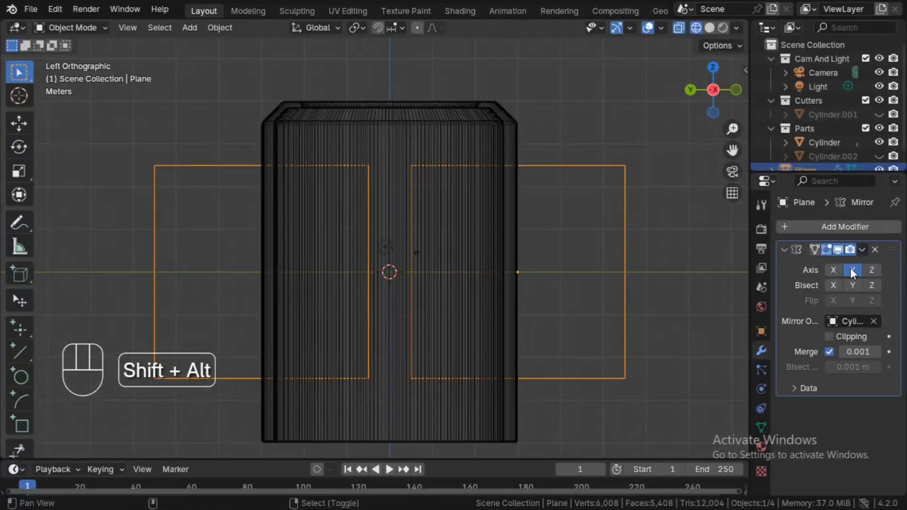
pyautogui.click(846, 229)
pyautogui.moveTo(809, 235)
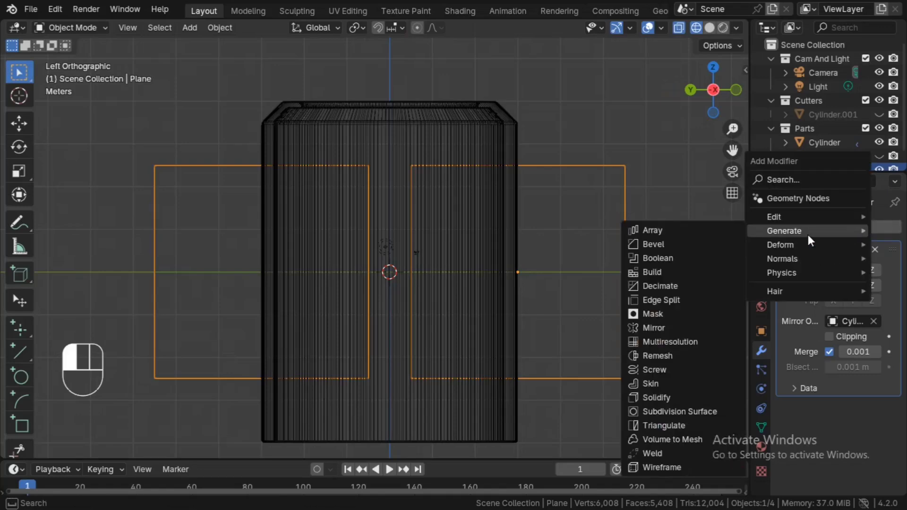
pyautogui.click(705, 242)
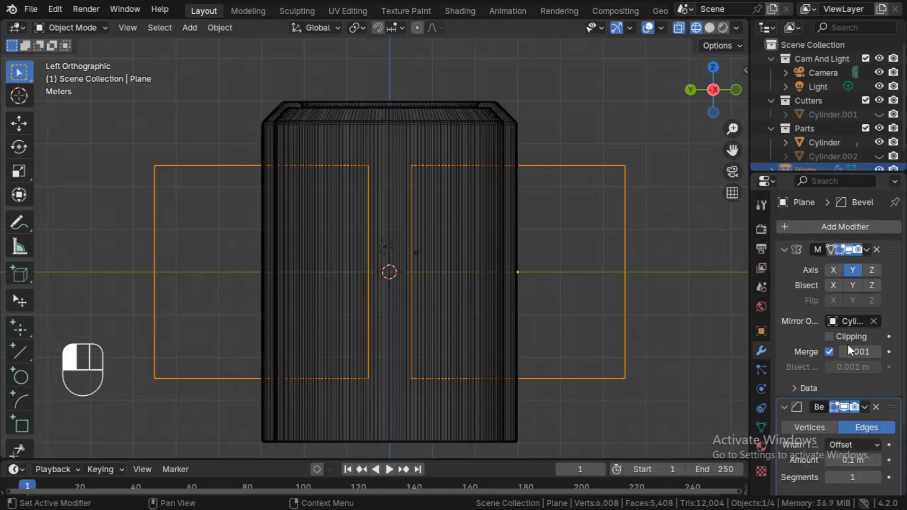
pyautogui.click(788, 248)
pyautogui.click(805, 290)
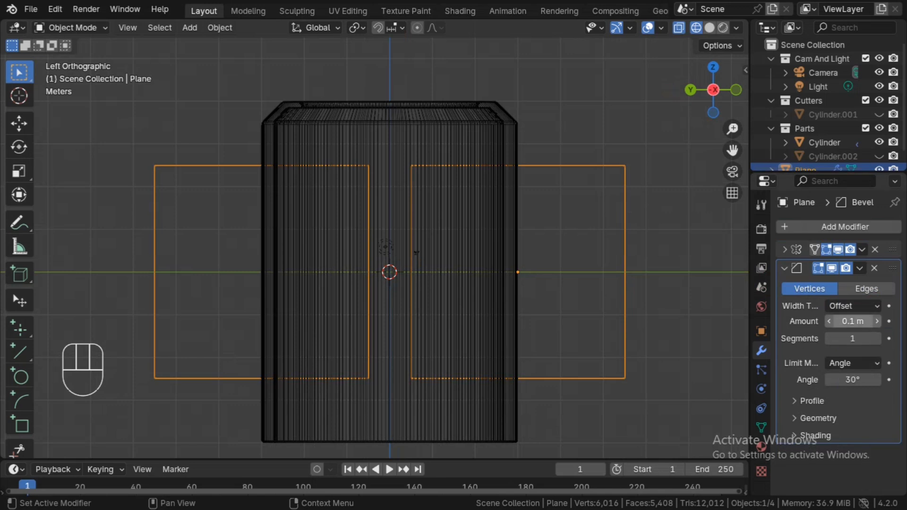
# Step: Round the plane's corners by setting the vertex Bevel's amount to 5 m and its segments to 10
pyautogui.click(851, 322)
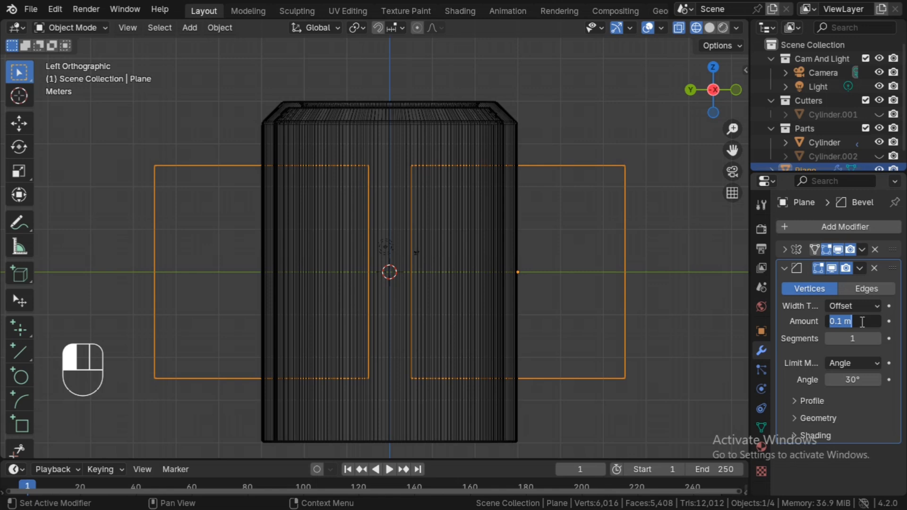
pyautogui.click(849, 327)
pyautogui.click(796, 325)
pyautogui.moveTo(835, 326)
pyautogui.mouseDown()
pyautogui.moveTo(891, 326)
pyautogui.moveTo(840, 326)
pyautogui.mouseUp()
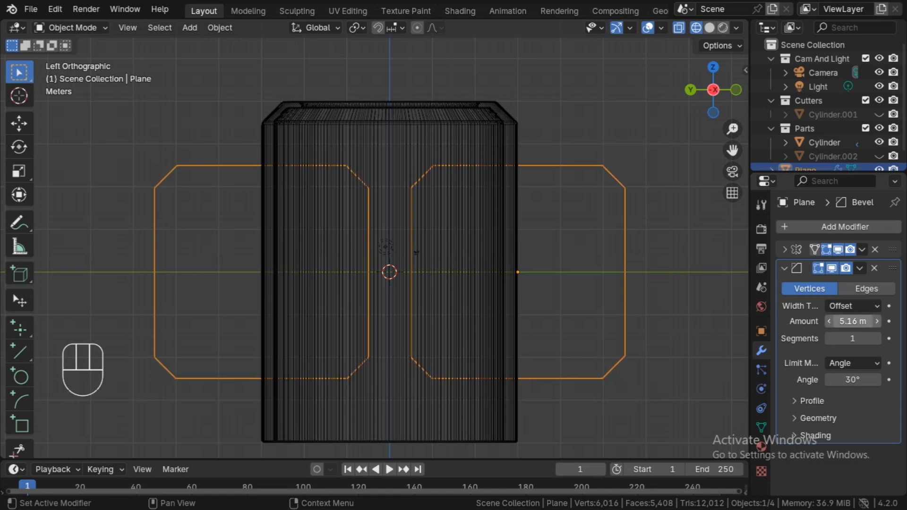
pyautogui.click(840, 325)
pyautogui.write('5')
pyautogui.press('Return')
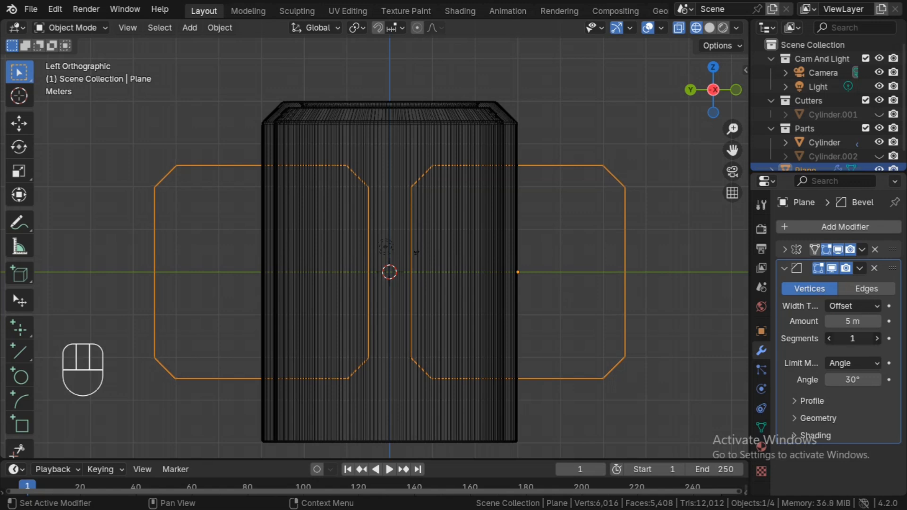
pyautogui.click(864, 337)
pyautogui.write('0')
pyautogui.press('Return')
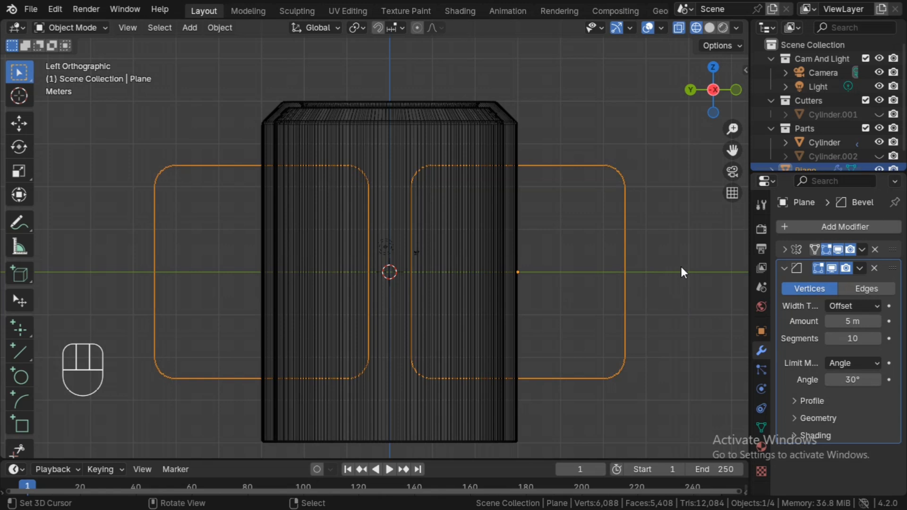
# Step: Add a Solidify modifier to the plane, collapse the vertex Bevel settings and set the Solidify offset to 0
pyautogui.click(821, 227)
pyautogui.moveTo(822, 228)
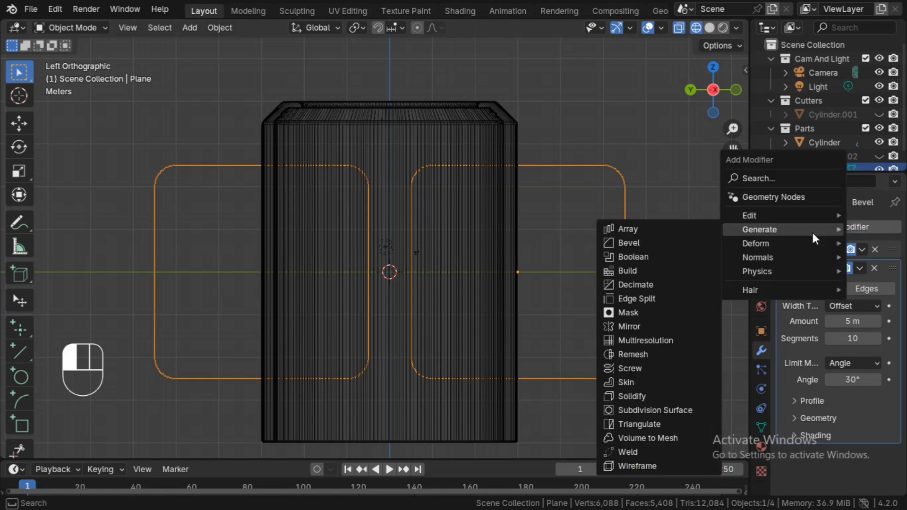
pyautogui.click(662, 402)
pyautogui.keyDown('alt'); pyautogui.moveTo(529, 288); pyautogui.dragTo(493, 316); pyautogui.keyUp('alt')
pyautogui.keyDown('ctrl'); pyautogui.keyDown('alt'); pyautogui.moveTo(494, 316); pyautogui.dragTo(782, 293); pyautogui.keyUp('alt'); pyautogui.keyUp('ctrl')
pyautogui.click(784, 268)
pyautogui.scroll(-2, 846, 303)
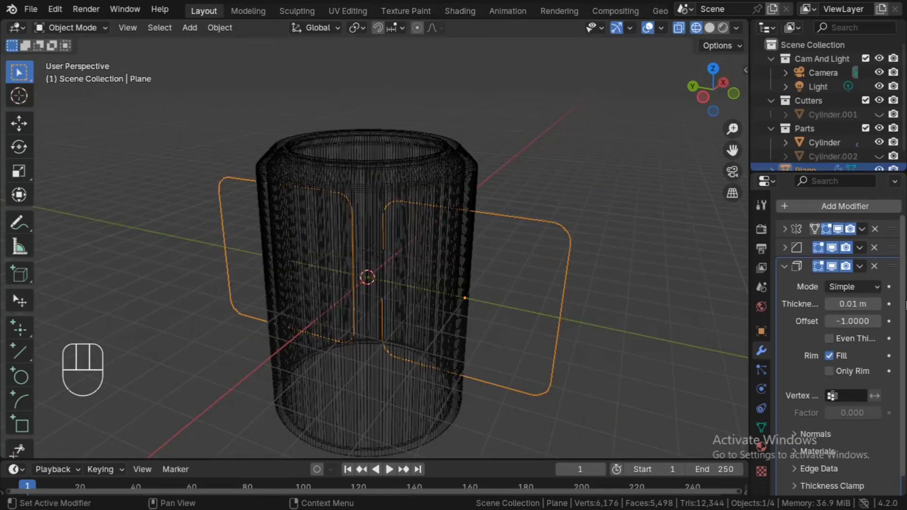
pyautogui.click(852, 315)
pyautogui.write('0')
pyautogui.press('Return')
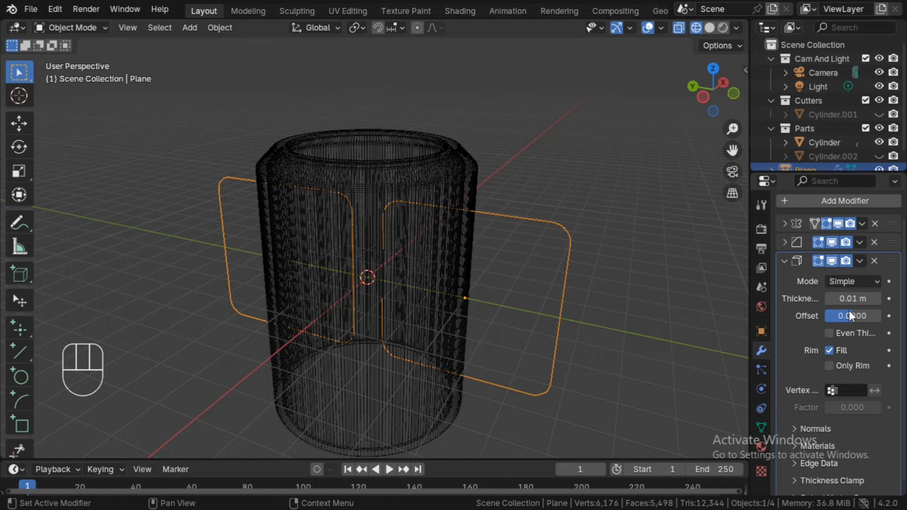
# Step: Try Solidify thicknesses of 40 m and 50 m on the plane
pyautogui.click(851, 298)
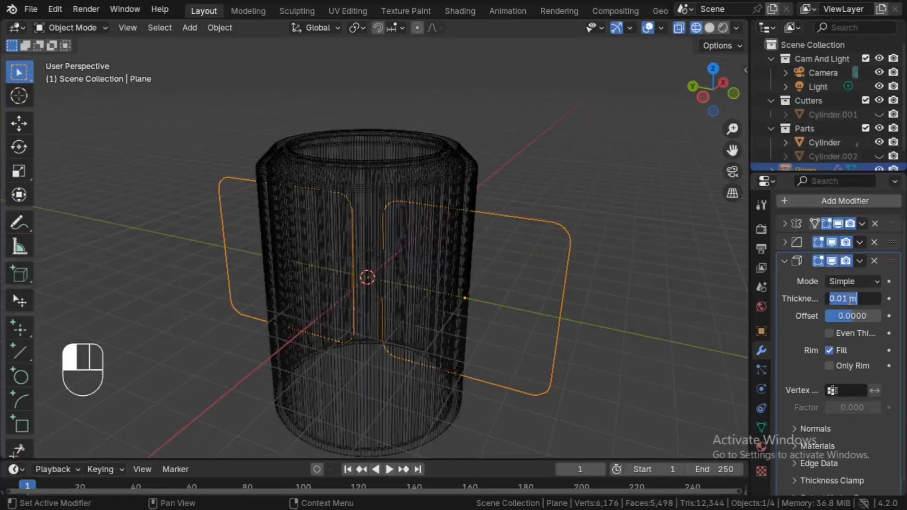
pyautogui.write('40')
pyautogui.press('Return')
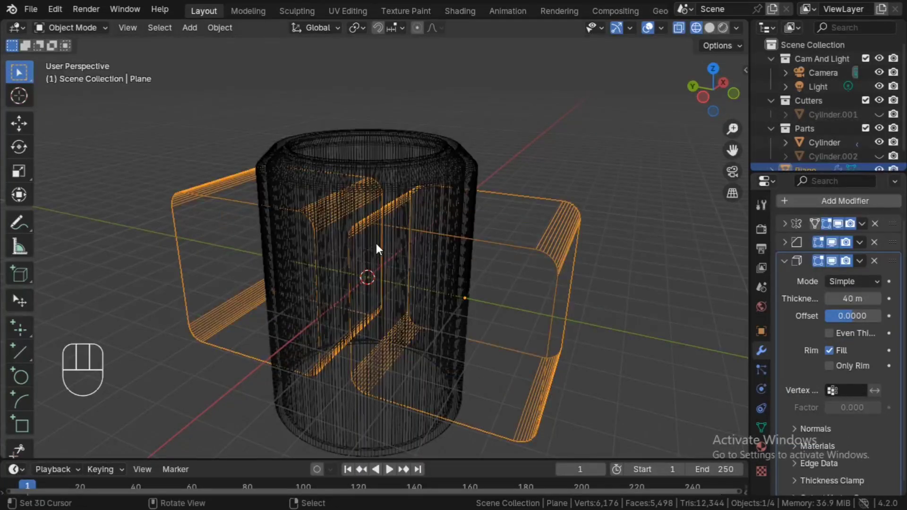
pyautogui.click(853, 298)
pyautogui.write('50')
pyautogui.press('Return')
# Step: Turn off X-ray display and set the plane's Solidify thickness to 65 m after trying 60 m
pyautogui.hotkey('alt', 'z')
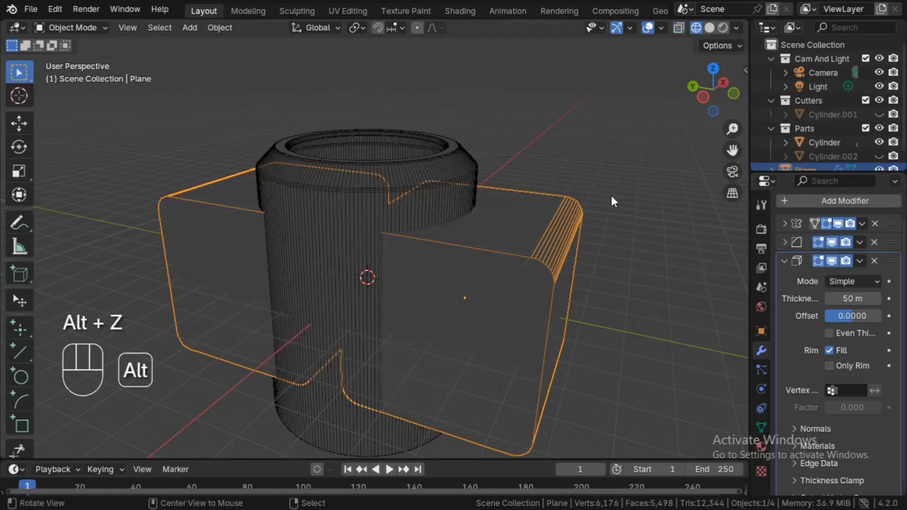
pyautogui.moveTo(612, 197); pyautogui.dragTo(589, 228, button='middle')
pyautogui.click(857, 298)
pyautogui.write('60')
pyautogui.press('Return')
pyautogui.keyDown('alt'); pyautogui.moveTo(681, 247); pyautogui.dragTo(619, 315, button='middle'); pyautogui.keyUp('alt')
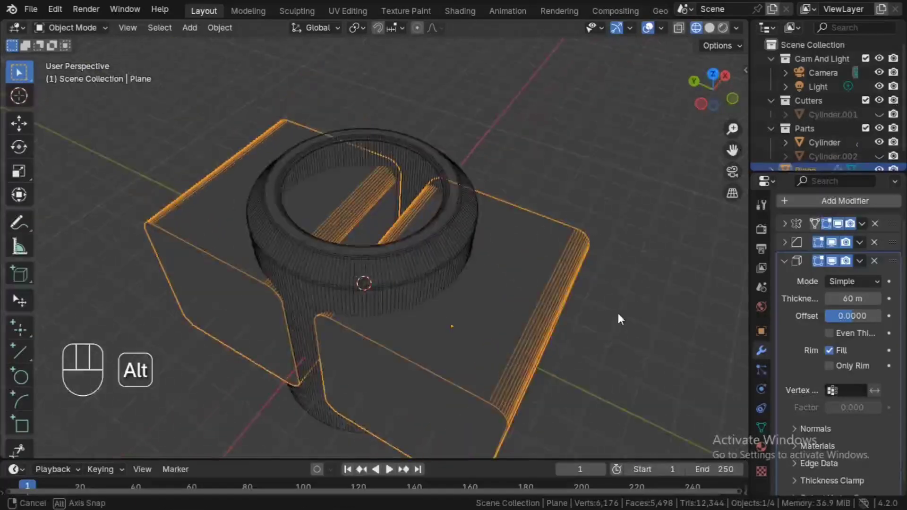
pyautogui.click(858, 298)
pyautogui.write('65')
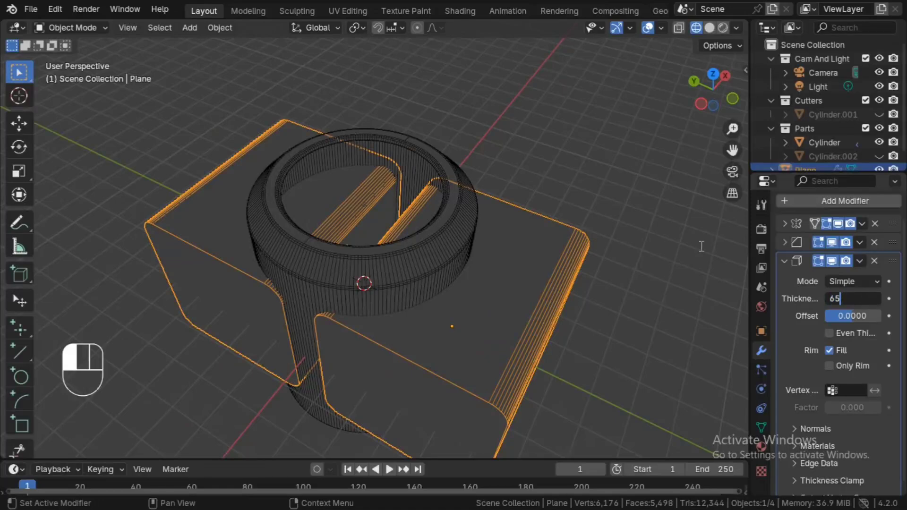
pyautogui.press('Return')
pyautogui.keyDown('alt'); pyautogui.moveTo(564, 209); pyautogui.dragTo(599, 198, button='middle'); pyautogui.keyUp('alt')
pyautogui.keyDown('alt'); pyautogui.moveTo(599, 198); pyautogui.dragTo(584, 260); pyautogui.keyUp('alt')
pyautogui.moveTo(584, 260)
pyautogui.keyDown('ctrl'); pyautogui.keyDown('alt'); pyautogui.mouseDown()
pyautogui.moveTo(568, 245)
pyautogui.moveTo(558, 255)
pyautogui.moveTo(575, 258)
pyautogui.mouseUp(); pyautogui.keyUp('alt'); pyautogui.keyUp('ctrl')
# Step: Add a Difference Boolean modifier to the outer cylinder, place it above the last two Bevel modifiers and use the Fast solver
pyautogui.click(437, 203)
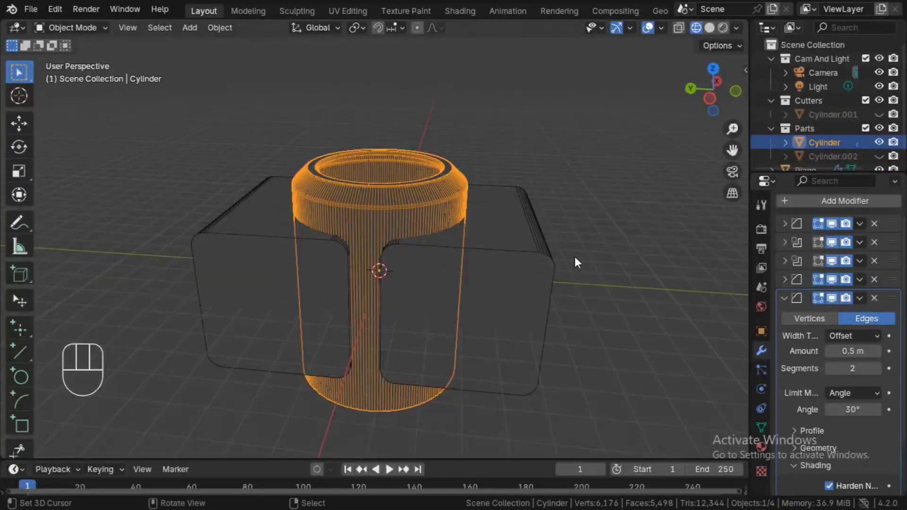
pyautogui.click(785, 298)
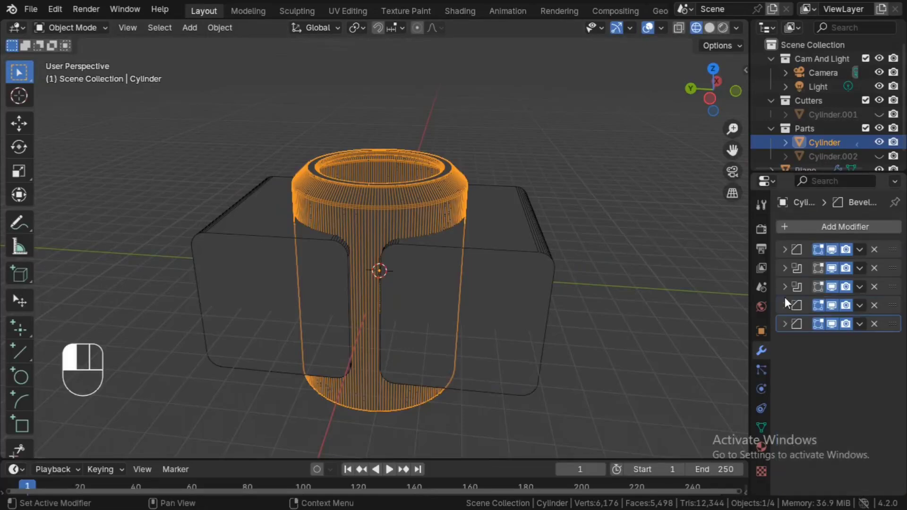
pyautogui.click(831, 227)
pyautogui.moveTo(829, 226)
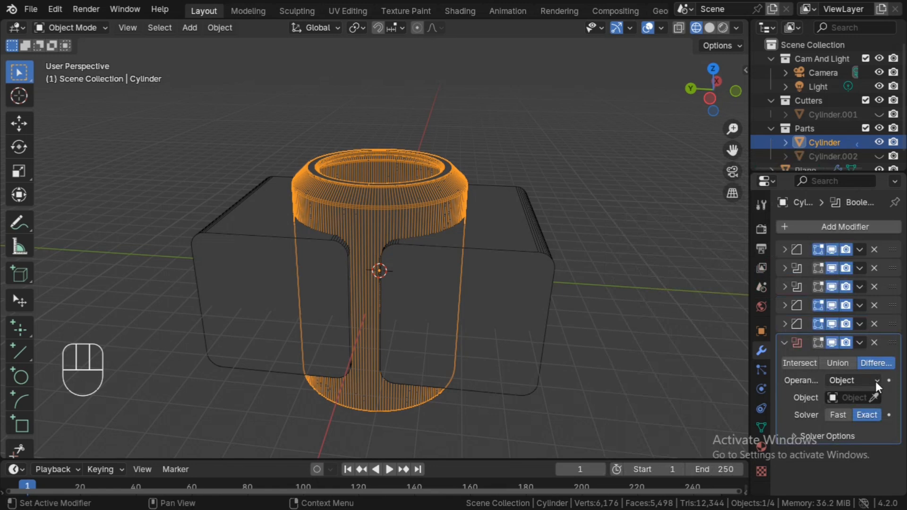
pyautogui.moveTo(897, 348); pyautogui.dragTo(889, 306)
pyautogui.click(836, 373)
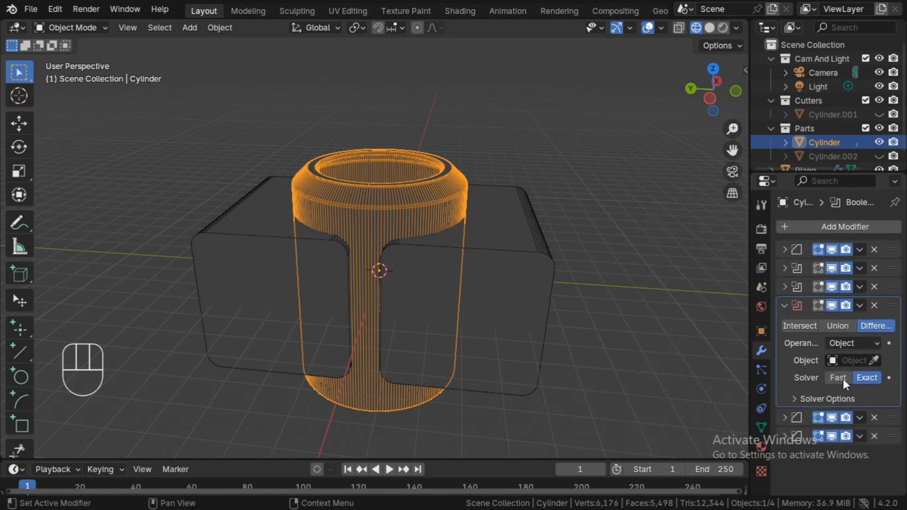
# Step: Cut the side openings by assigning the solidified plane as the Boolean's object, and hide the plane
pyautogui.click(875, 361)
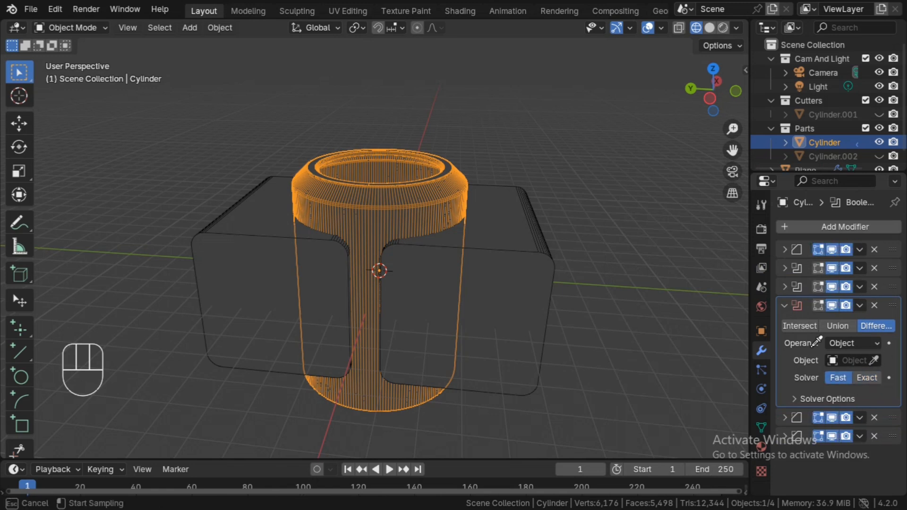
pyautogui.click(516, 238)
pyautogui.click(515, 238)
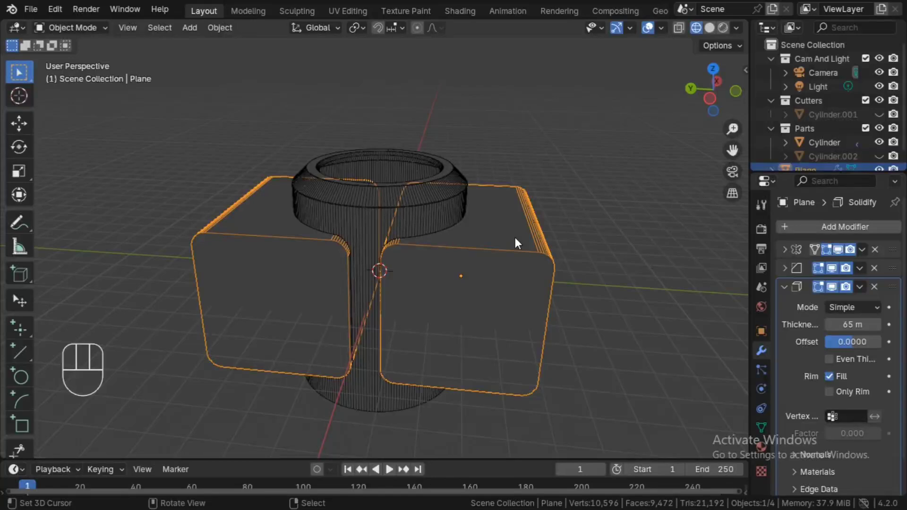
pyautogui.press('h')
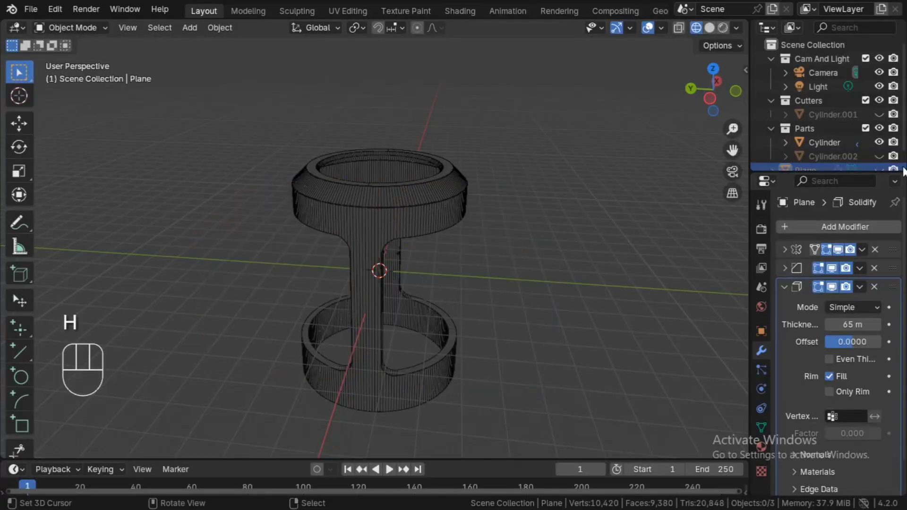
# Step: Unhide Cylinder.002 and the plane, and move both objects into the Cutters collection
pyautogui.scroll(-1, 879, 142)
pyautogui.click(880, 143)
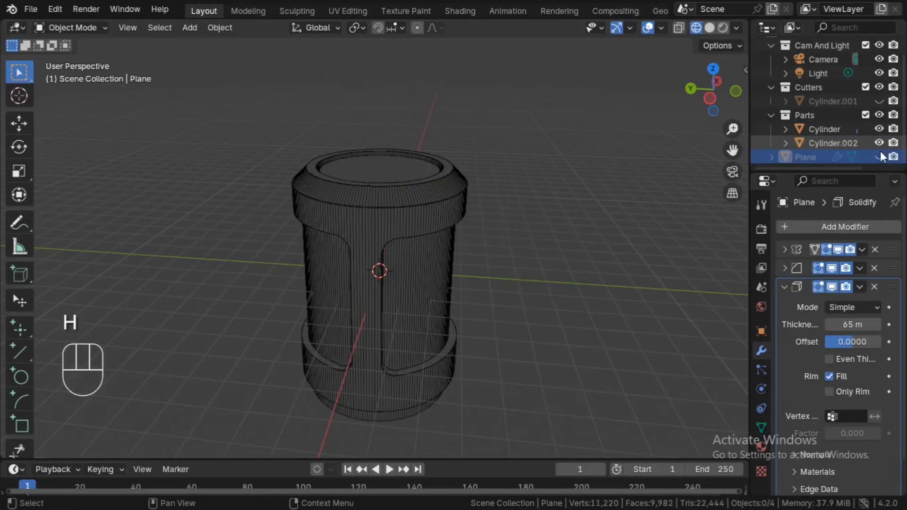
pyautogui.click(881, 153)
pyautogui.click(830, 144)
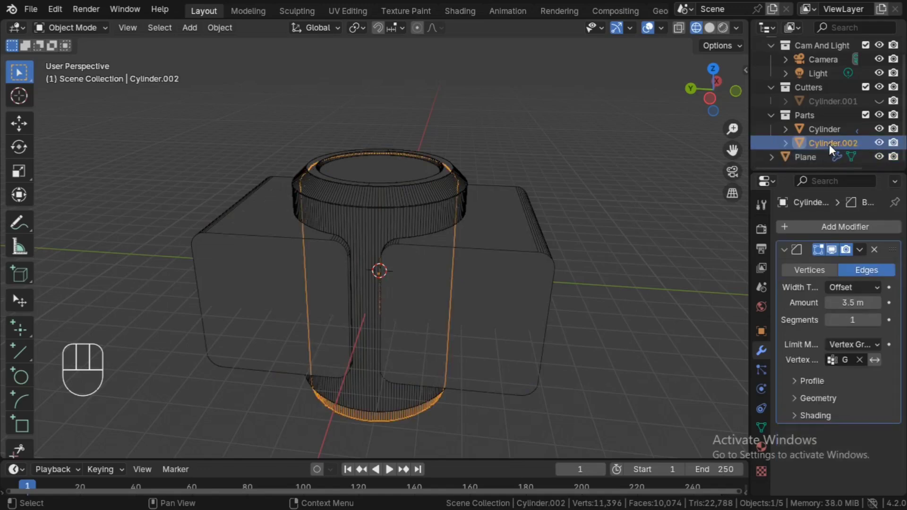
pyautogui.keyDown('shift'); pyautogui.click(813, 156); pyautogui.keyUp('shift')
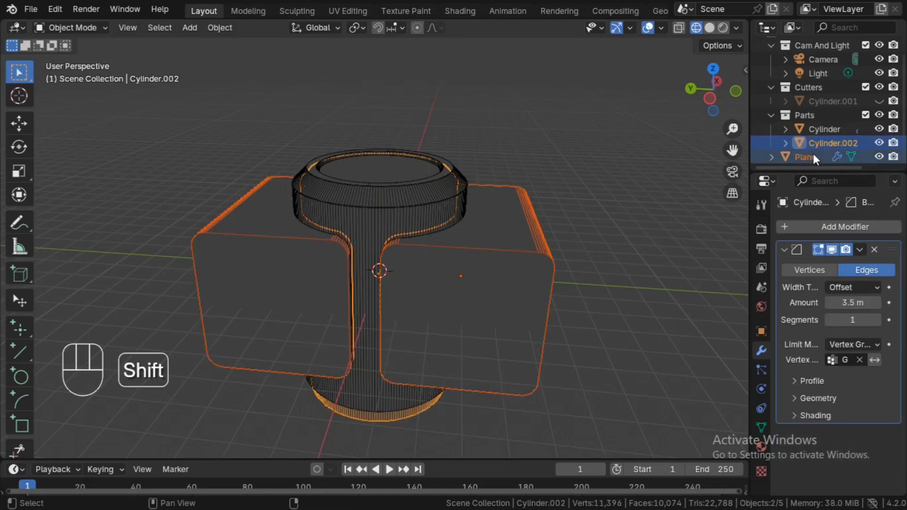
pyautogui.press('m')
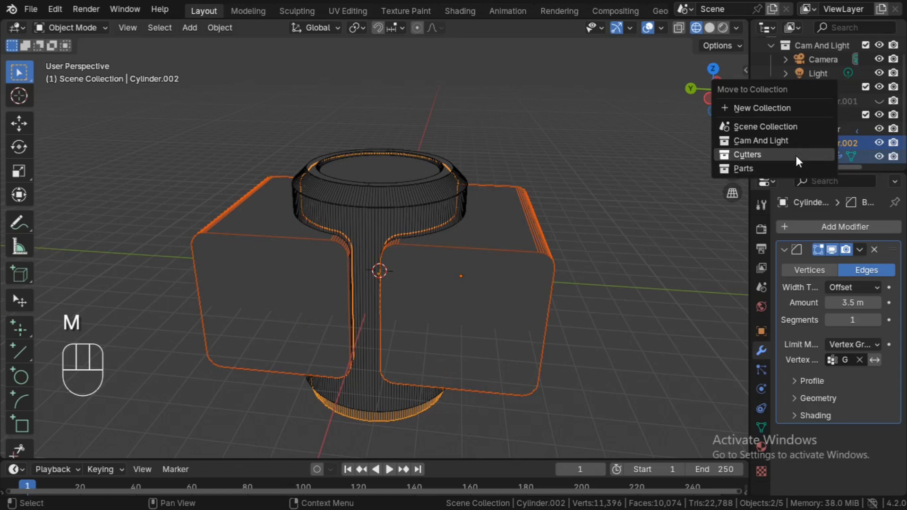
pyautogui.click(795, 154)
# Step: Rename the plane as "Side Grill Cutter."
pyautogui.click(820, 129)
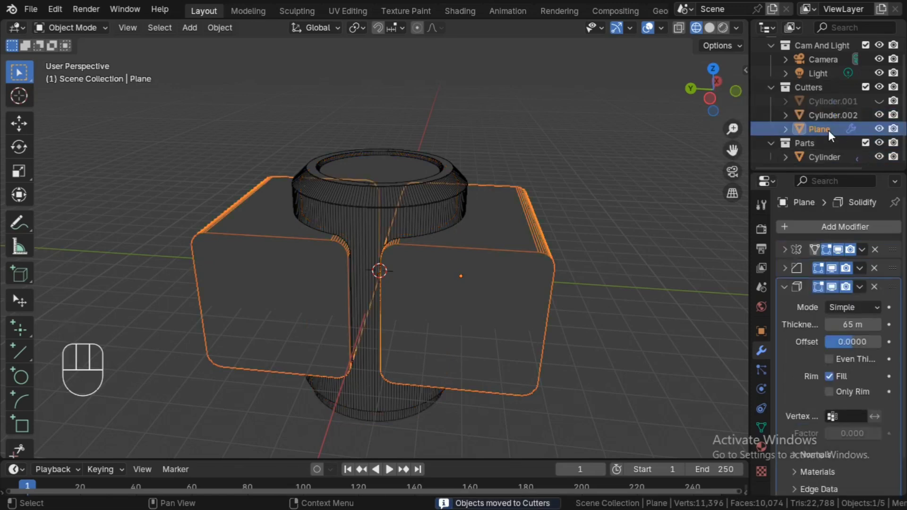
pyautogui.doubleClick(828, 131)
pyautogui.write('G')
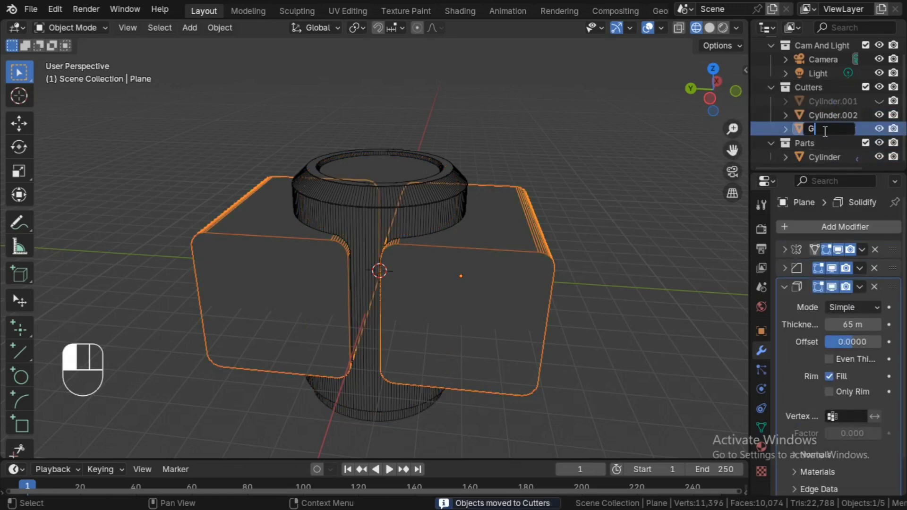
pyautogui.write('irl')
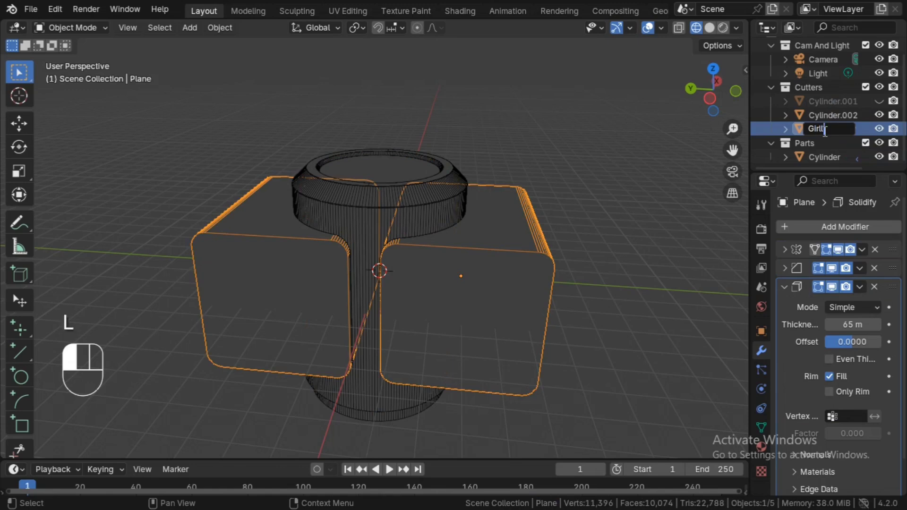
pyautogui.press('Home')
pyautogui.write('S')
pyautogui.write('e')
pyautogui.press('BackSpace')
pyautogui.press('BackSpace')
pyautogui.press('BackSpace')
pyautogui.press('BackSpace')
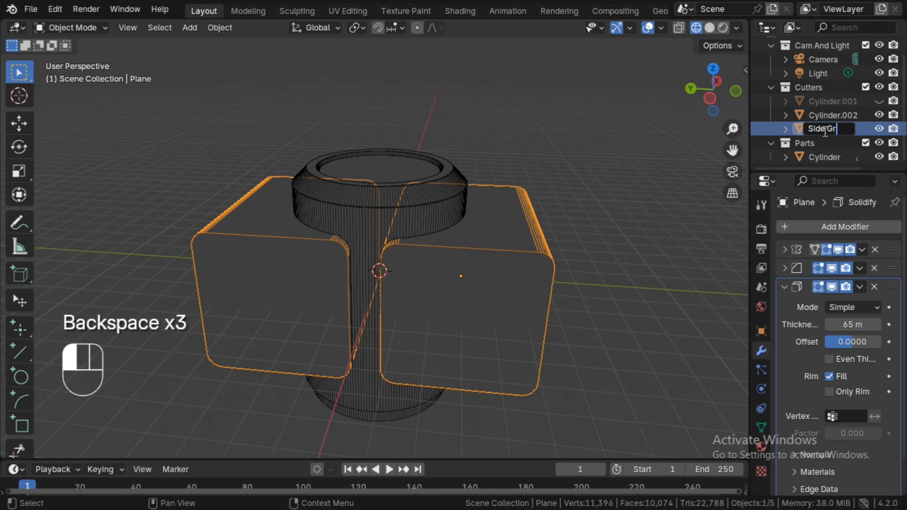
pyautogui.write('l')
pyautogui.write('\\')
pyautogui.press('BackSpace')
pyautogui.press('BackSpace')
pyautogui.write('ll')
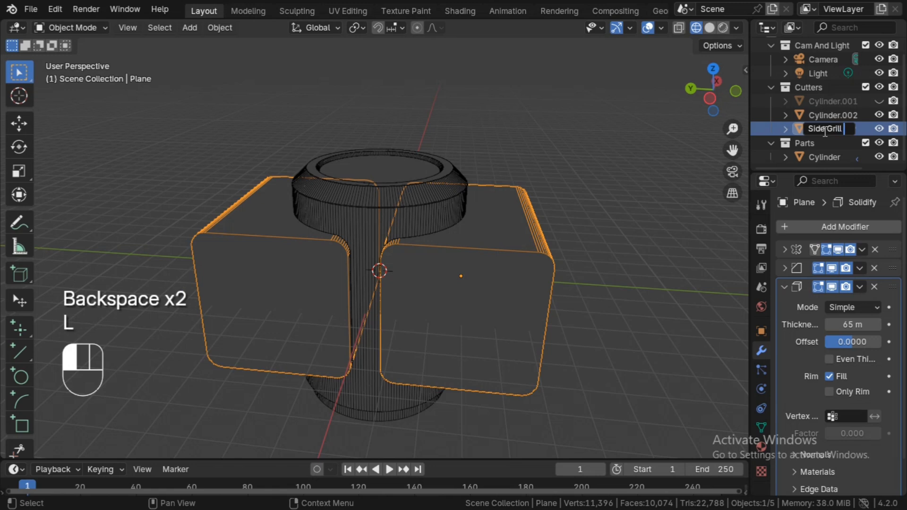
pyautogui.write(' Cutter.')
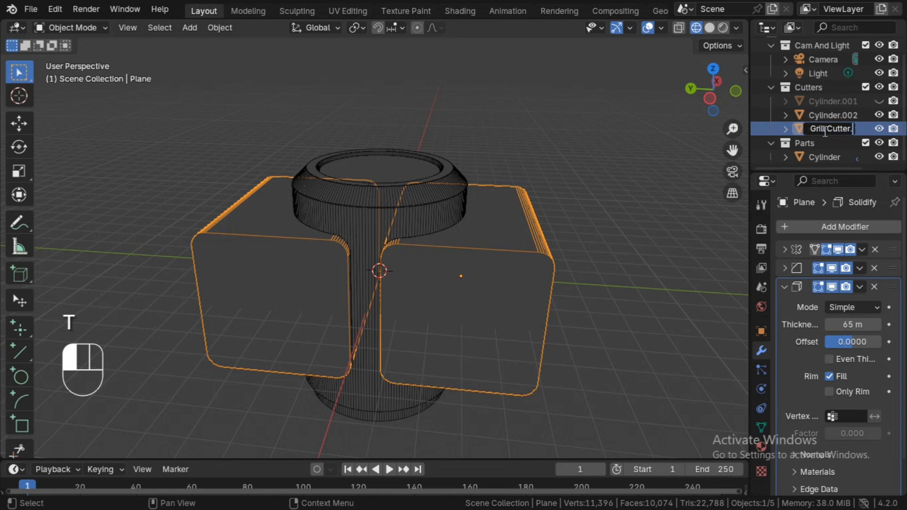
pyautogui.click(825, 132)
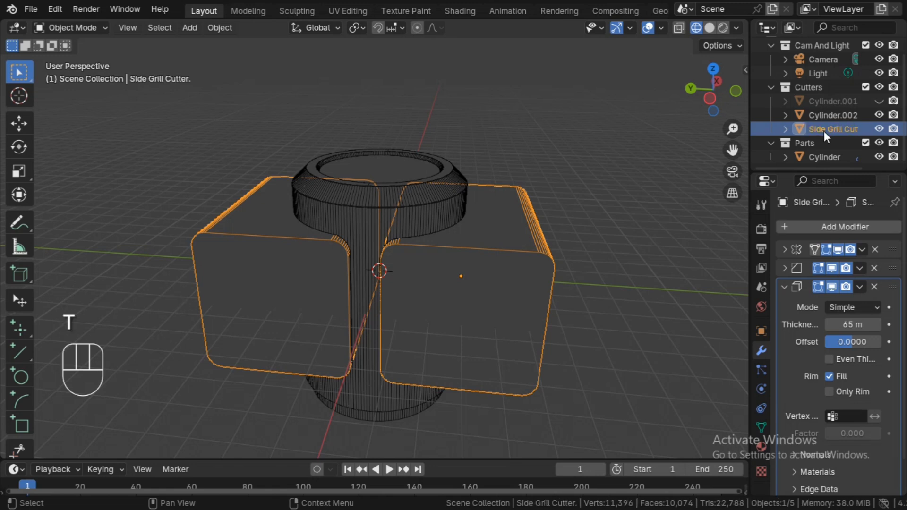
pyautogui.click(849, 127)
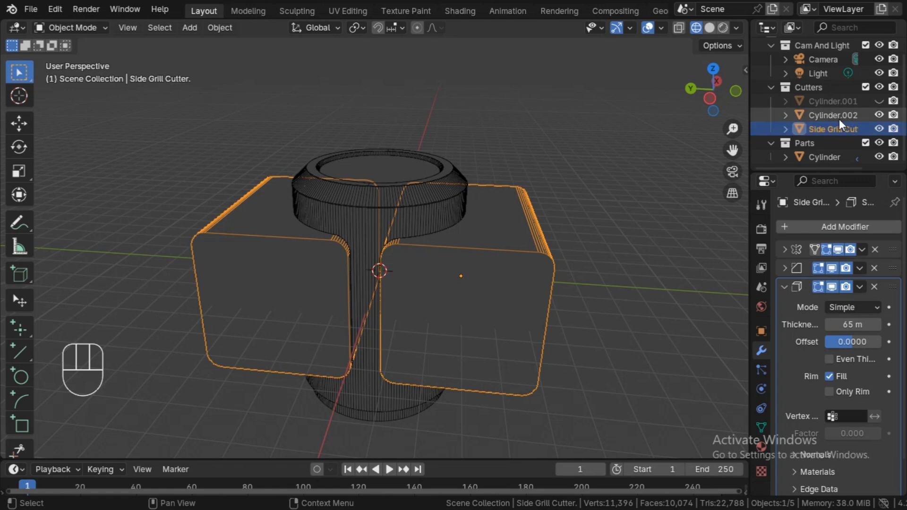
# Step: Rename Cylinder.002 as "Thickness Cut" and save the file
pyautogui.click(840, 118)
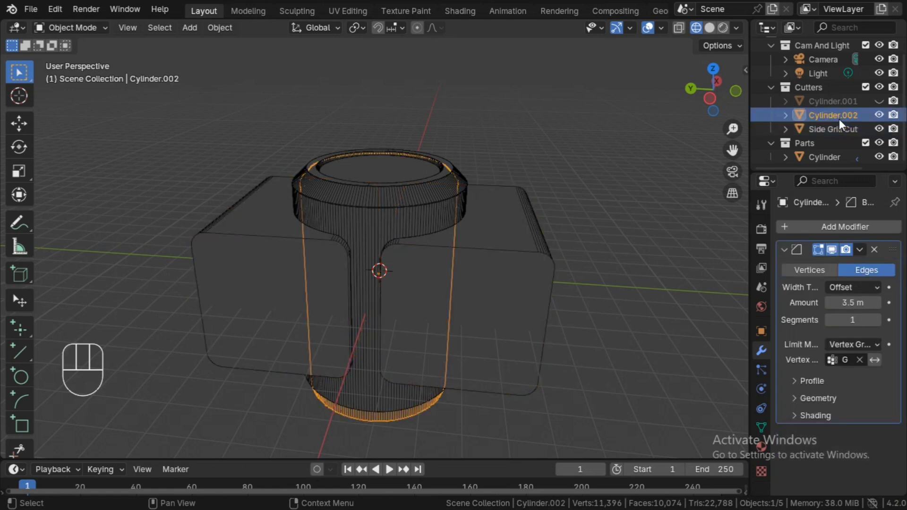
pyautogui.doubleClick(839, 118)
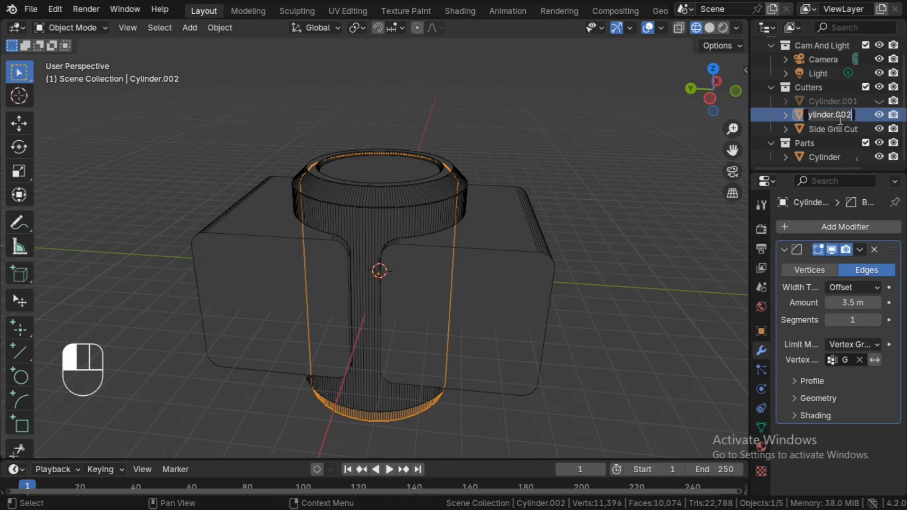
pyautogui.write('Thi')
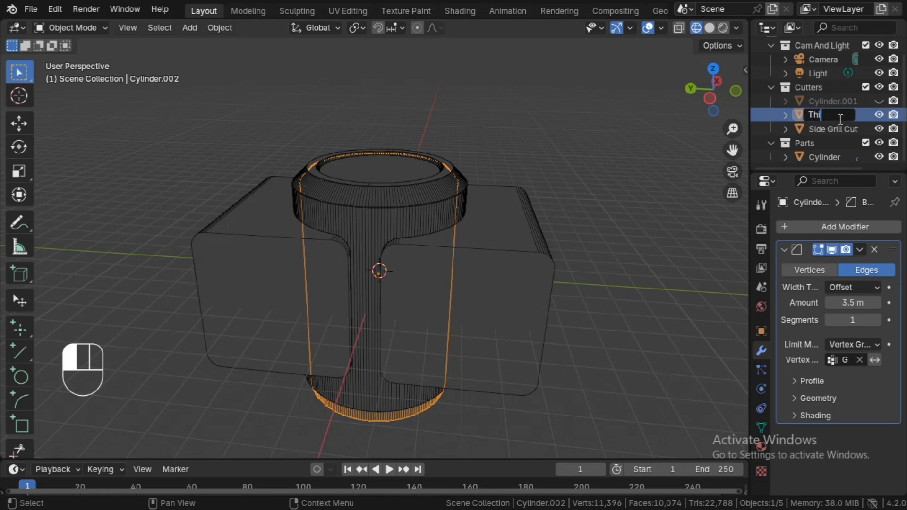
pyautogui.write('ckness')
pyautogui.write('Cu')
pyautogui.press('Return')
pyautogui.hotkey('ctrl', 's')
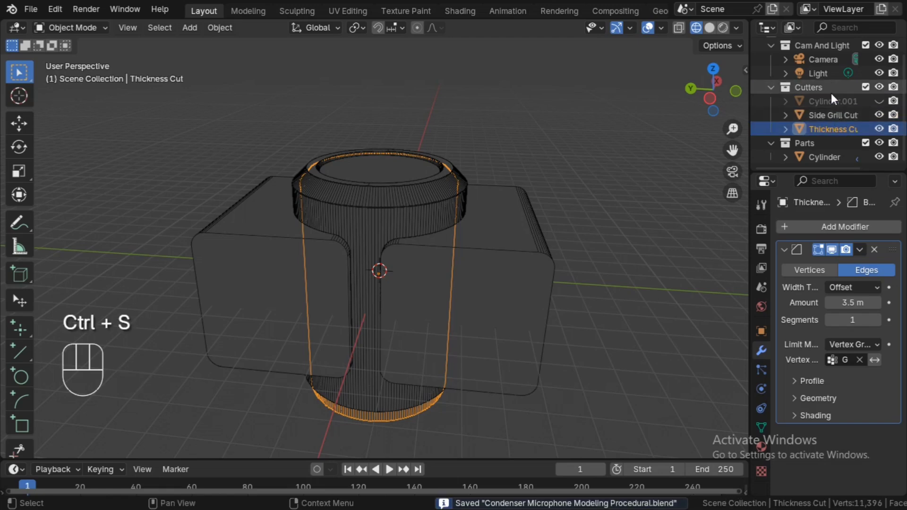
# Step: Create a new collection inside Cutters and name it "Top Parts.Cutters"
pyautogui.click(832, 92)
pyautogui.press('c')
pyautogui.doubleClick(832, 105)
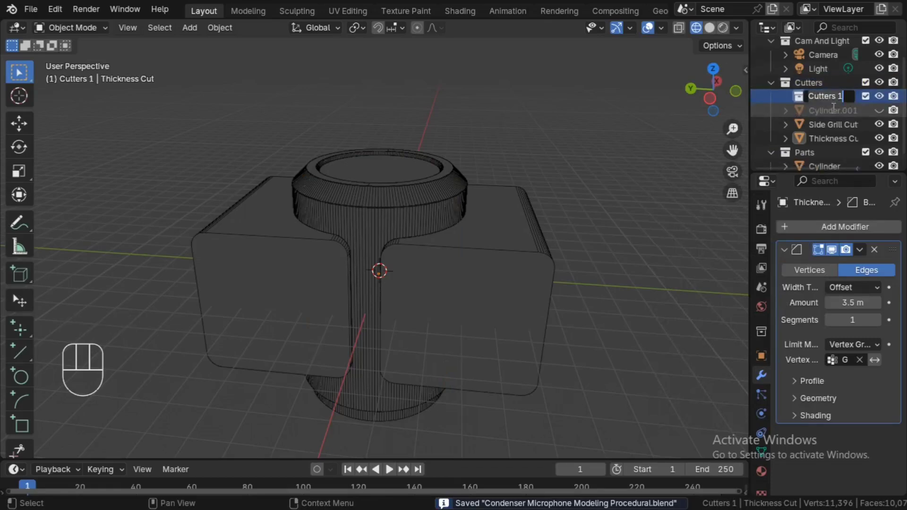
pyautogui.write('Top P')
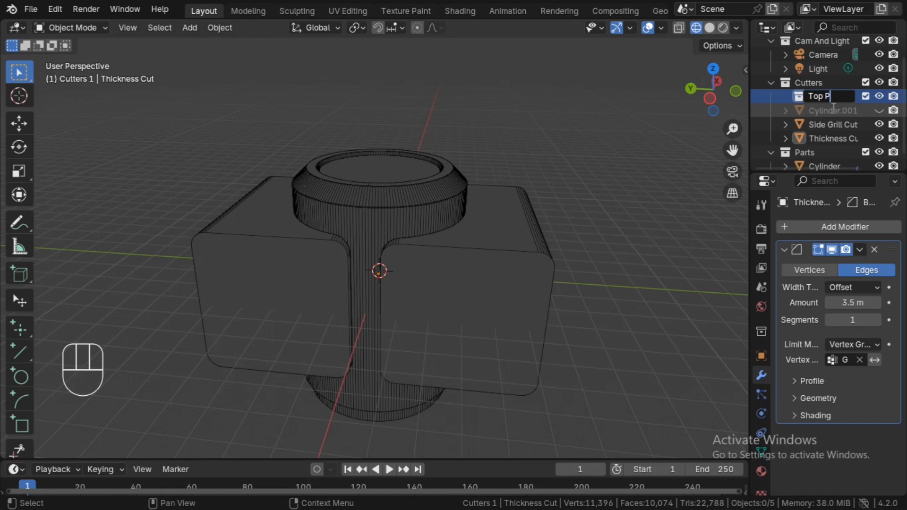
pyautogui.write('arts.Cutters')
pyautogui.press('Return')
# Step: Create a second collection inside Cutters and name it "Bottom Part Cutters"
pyautogui.rightClick(826, 78)
pyautogui.click(826, 77)
pyautogui.doubleClick(825, 96)
pyautogui.write('Bottom')
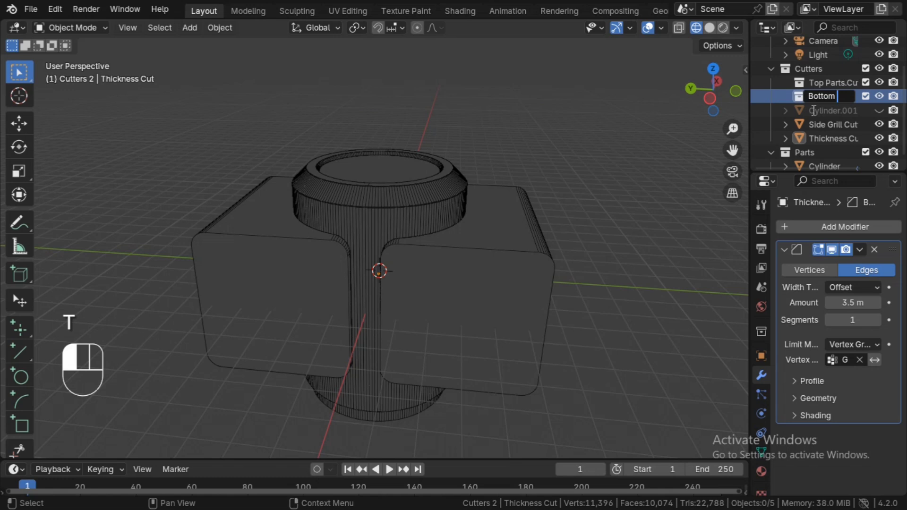
pyautogui.write(' Part Cutter')
pyautogui.press('Return')
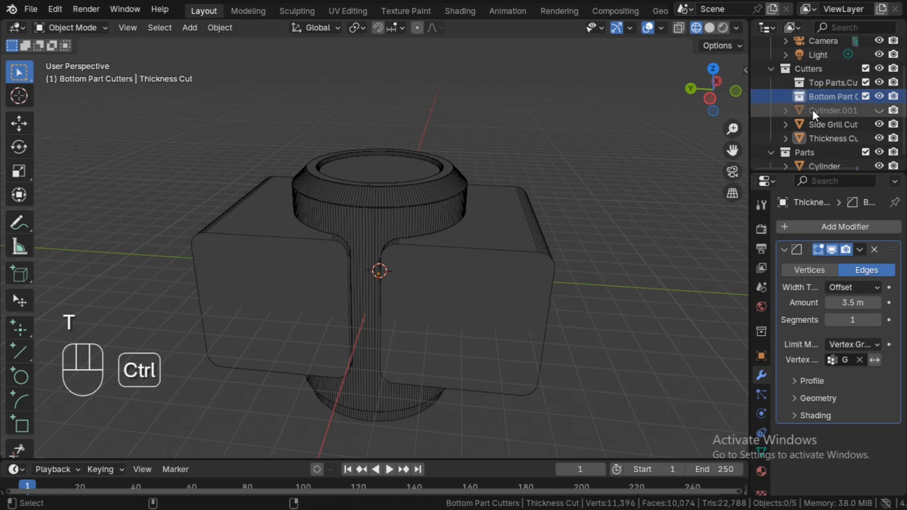
# Step: Save the file and select the Side Grill Cutter object
pyautogui.hotkey('ctrl', 's')
pyautogui.click(833, 126)
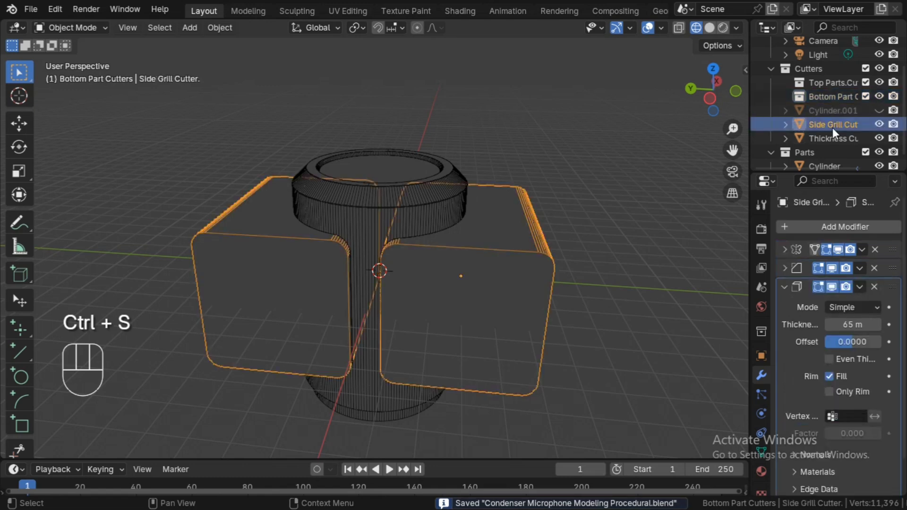
pyautogui.hotkey('ctrl', 's')
pyautogui.moveTo(610, 331)
pyautogui.mouseDown(button='middle')
pyautogui.moveTo(608, 318)
pyautogui.moveTo(602, 332)
pyautogui.moveTo(603, 317)
pyautogui.mouseUp(button='middle')
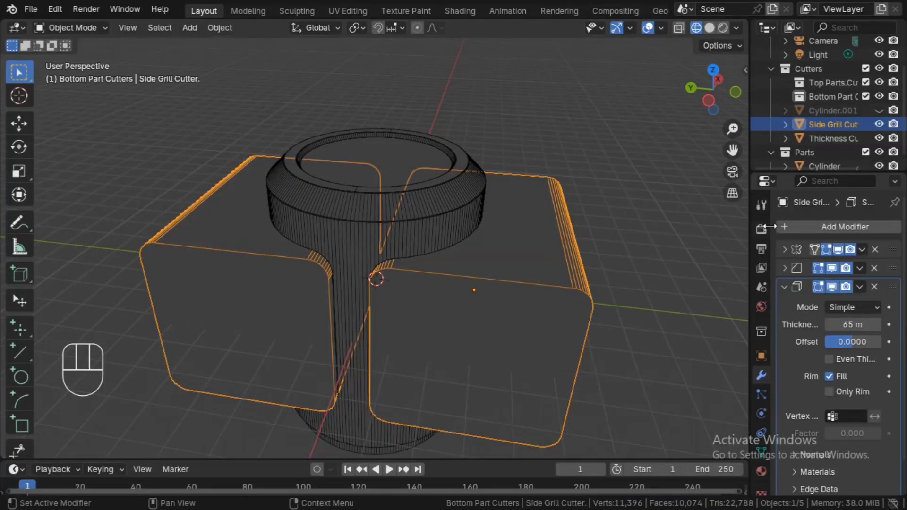
pyautogui.scroll(-1, 905, 129)
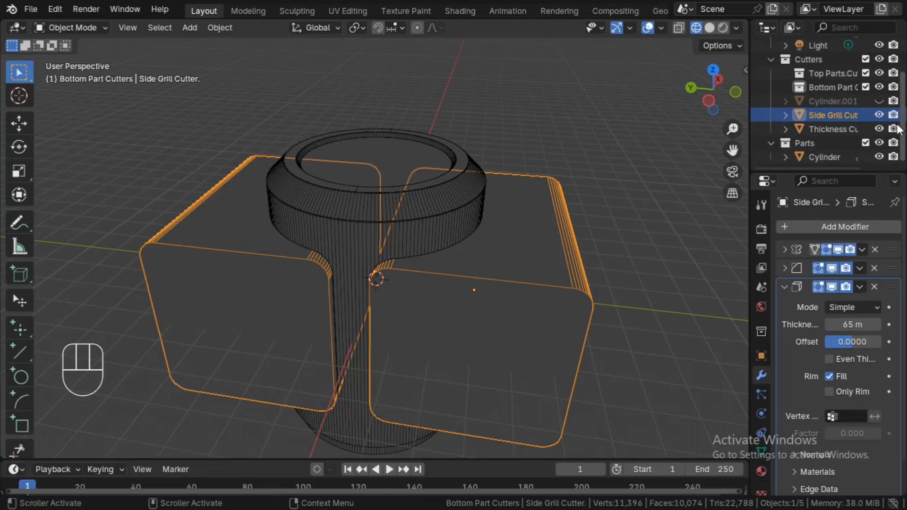
# Step: Check which object the hidden Cylinder.001 is, hide it again and rename it "Top Cutters"
pyautogui.click(877, 102)
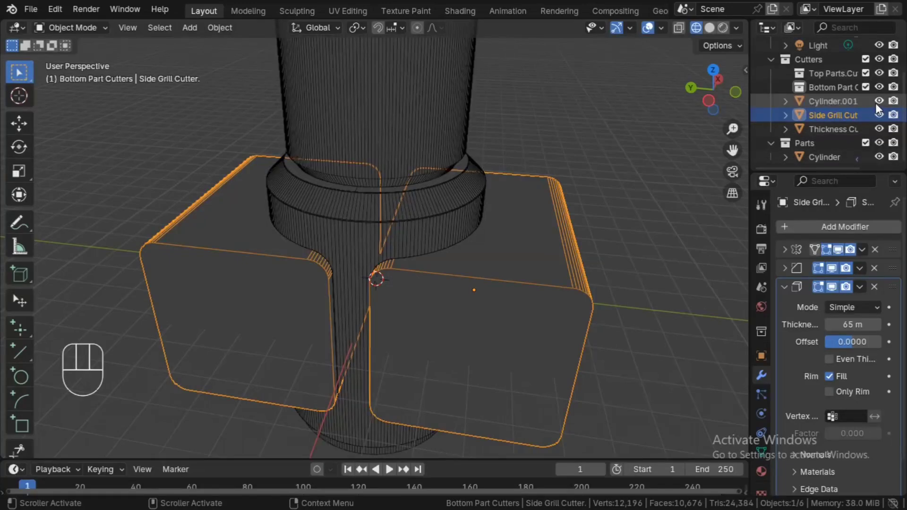
pyautogui.click(875, 103)
pyautogui.doubleClick(848, 101)
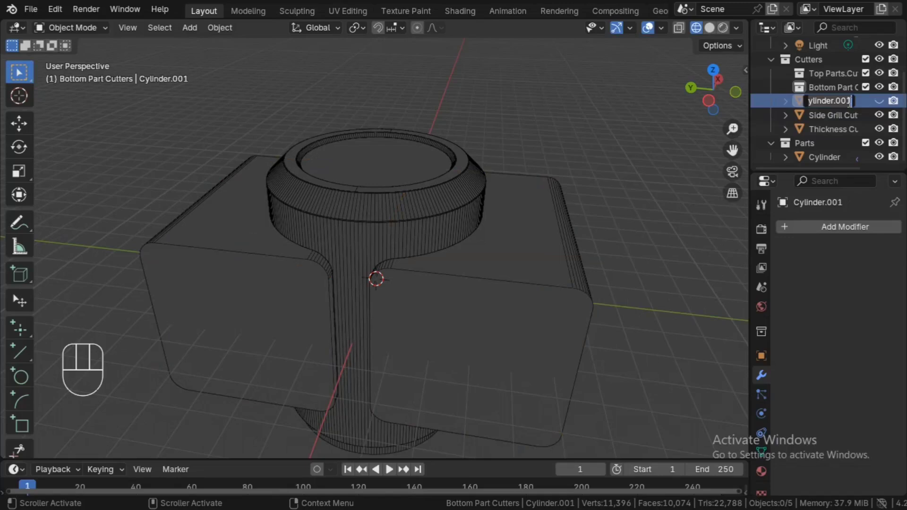
pyautogui.write('Top')
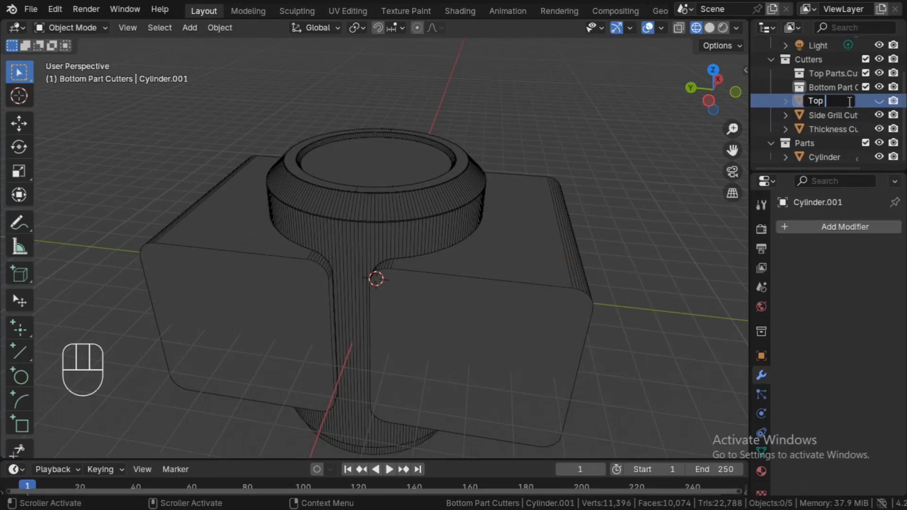
pyautogui.write(' Cutters')
pyautogui.press('Return')
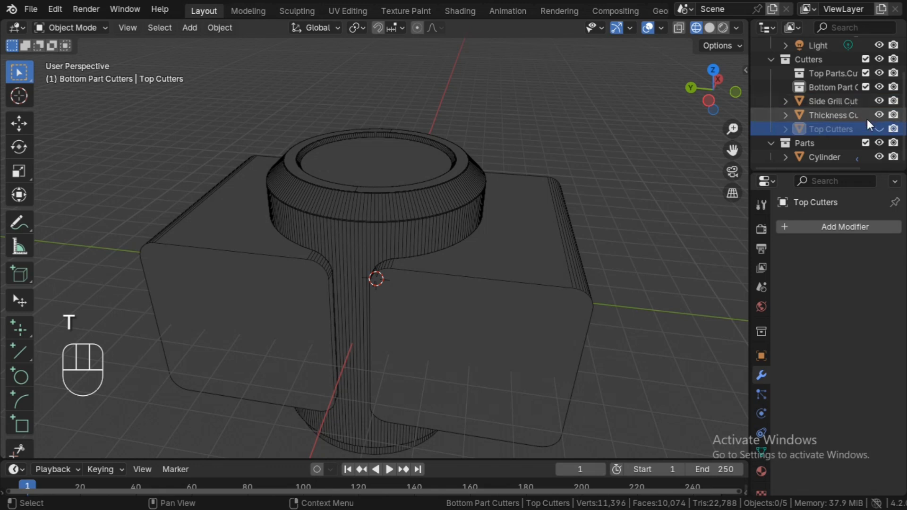
# Step: Unhide Top Cutters and move it with the side grill and thickness cutters into the Top Parts.Cutters collection
pyautogui.click(880, 128)
pyautogui.keyDown('shift'); pyautogui.click(831, 101); pyautogui.keyUp('shift')
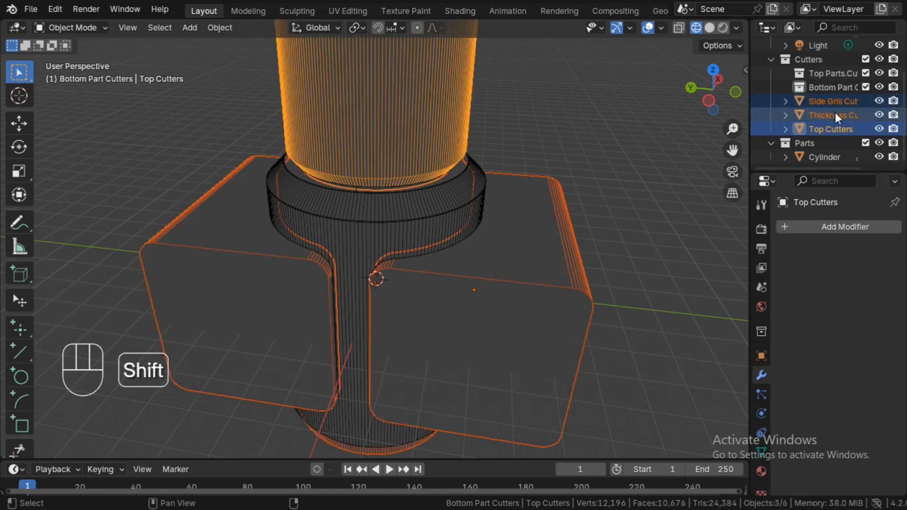
pyautogui.press('m')
pyautogui.moveTo(836, 105)
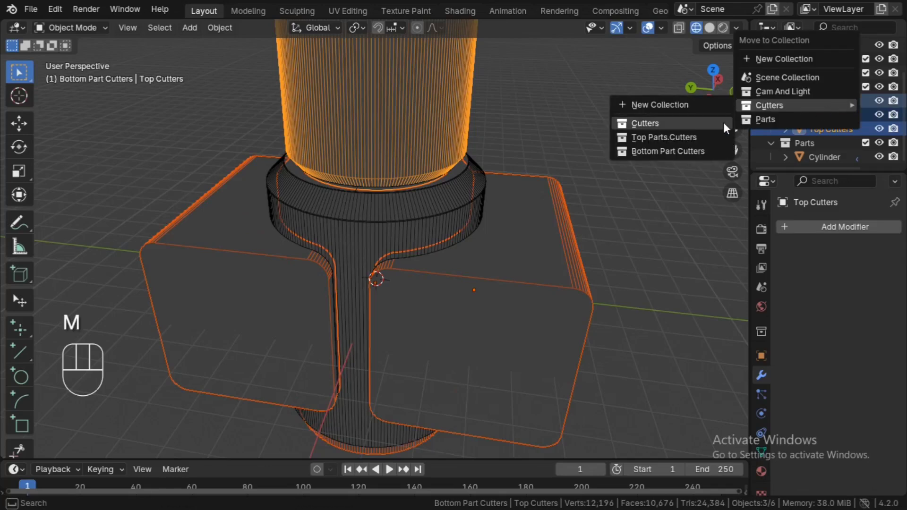
pyautogui.click(713, 143)
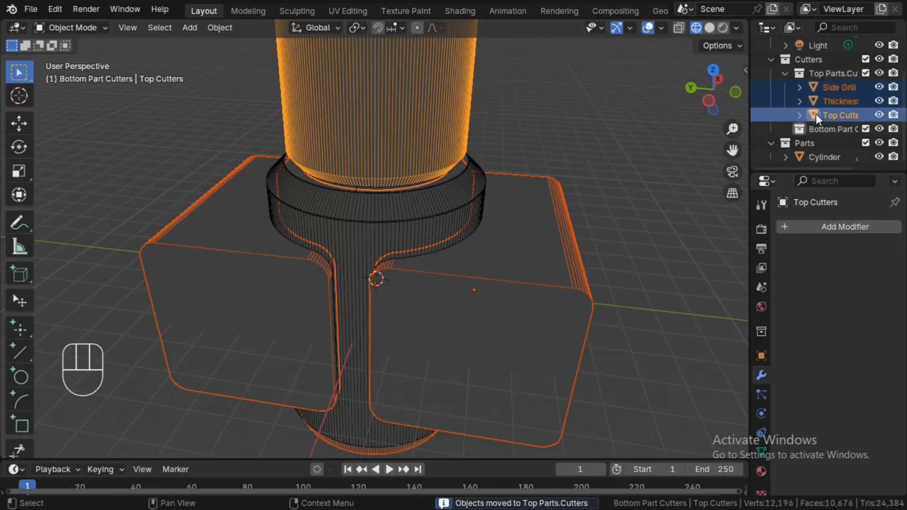
# Step: Hide the side grill, thickness and top cutters so only the microphone body remains in view
pyautogui.keyDown('ctrl'); pyautogui.keyDown('alt'); pyautogui.moveTo(559, 169); pyautogui.dragTo(563, 225); pyautogui.keyUp('alt'); pyautogui.keyUp('ctrl')
pyautogui.click(880, 87)
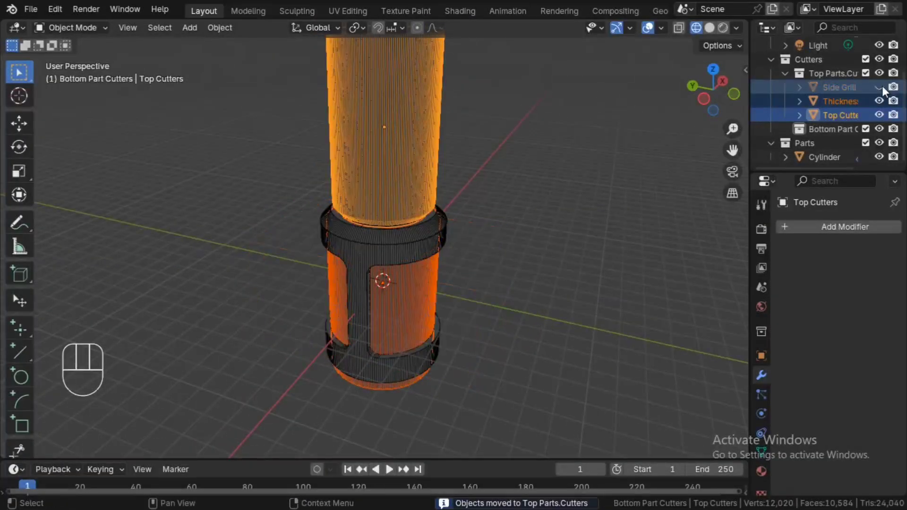
pyautogui.click(880, 100)
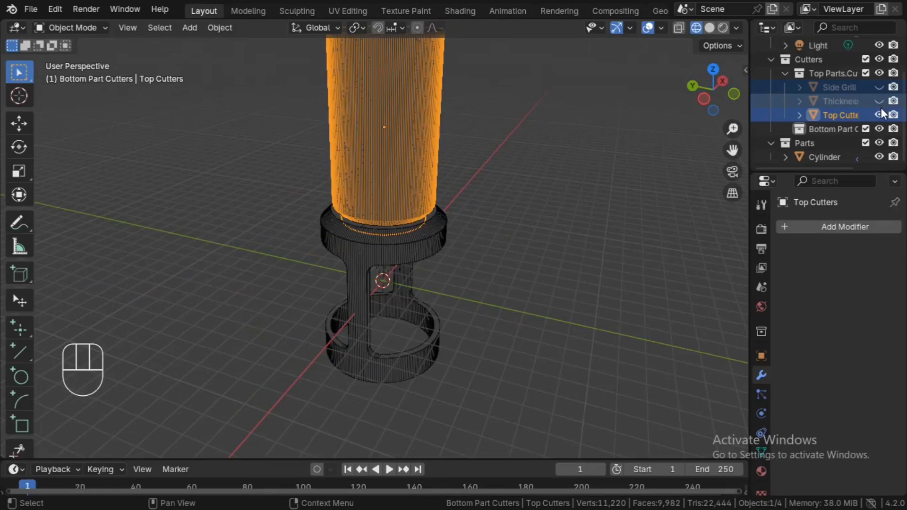
pyautogui.click(880, 115)
pyautogui.moveTo(448, 306)
pyautogui.keyDown('alt'); pyautogui.mouseDown()
pyautogui.moveTo(463, 312)
pyautogui.moveTo(480, 247)
pyautogui.mouseUp(); pyautogui.keyUp('alt')
# Step: Switch the viewport from wireframe to solid shading and save the file
pyautogui.press('z')
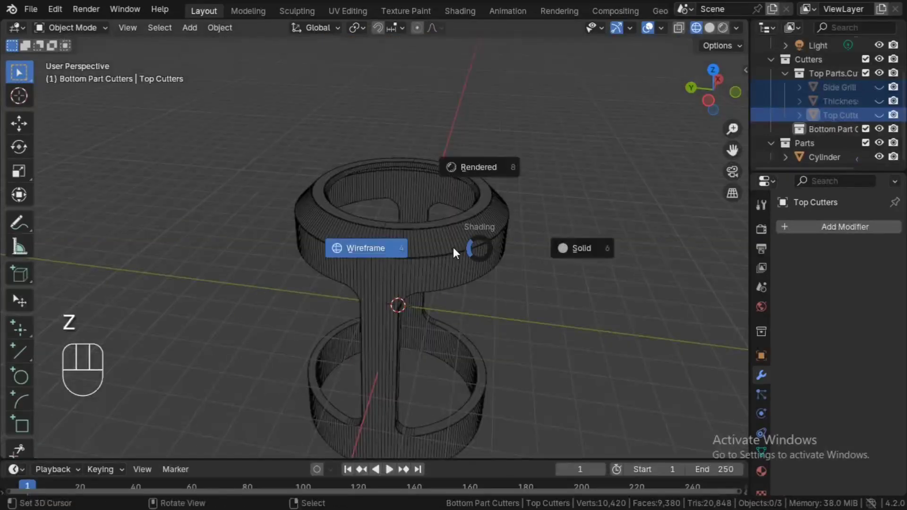
pyautogui.hotkey('alt', 'z')
pyautogui.hotkey('alt', 'z')
pyautogui.moveTo(455, 258)
pyautogui.keyDown('ctrl'); pyautogui.keyDown('alt'); pyautogui.mouseDown()
pyautogui.moveTo(458, 211)
pyautogui.moveTo(503, 203)
pyautogui.moveTo(524, 118)
pyautogui.moveTo(500, 211)
pyautogui.moveTo(492, 376)
pyautogui.moveTo(483, 274)
pyautogui.moveTo(503, 251)
pyautogui.moveTo(632, 229)
pyautogui.moveTo(613, 321)
pyautogui.mouseUp(); pyautogui.keyUp('alt'); pyautogui.keyUp('ctrl')
pyautogui.press('z')
pyautogui.click(506, 214)
pyautogui.hotkey('ctrl', 's')
# Step: Select the microphone body, save, and collapse its expanded Boolean modifier
pyautogui.click(499, 260)
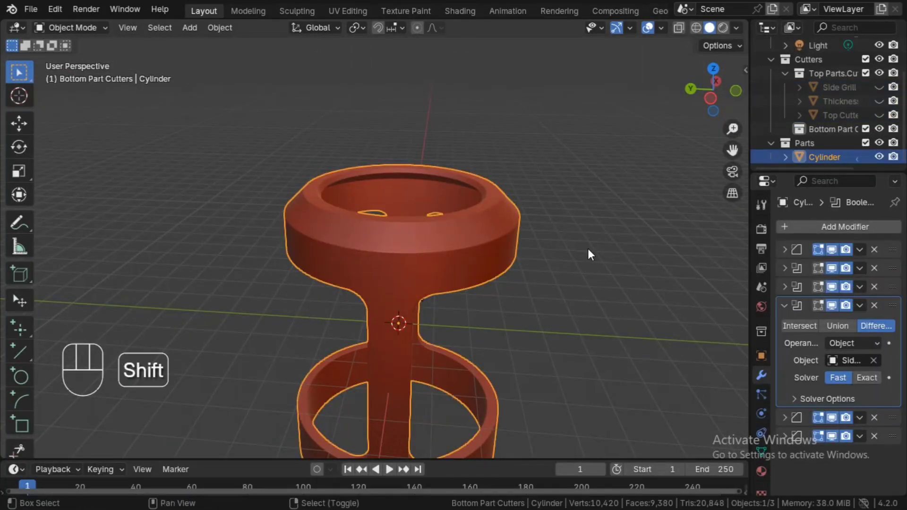
pyautogui.hotkey('ctrl', 's')
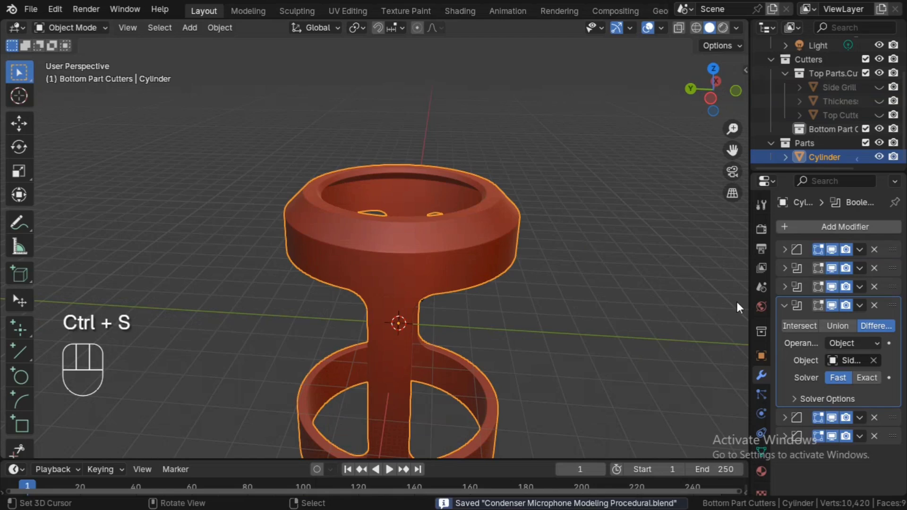
pyautogui.click(784, 307)
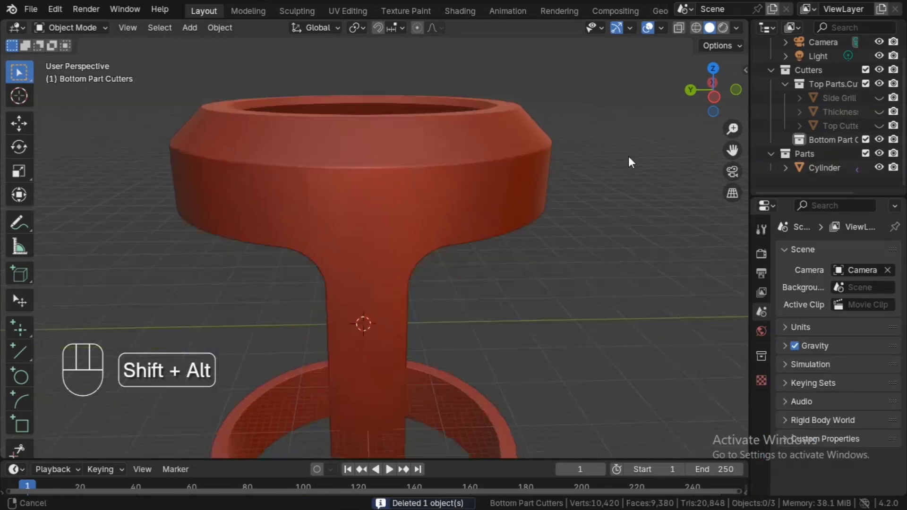
# Step: Snap the 3D cursor to the world origin
pyautogui.keyDown('alt'); pyautogui.keyDown('shift'); pyautogui.moveTo(628, 156); pyautogui.dragTo(627, 123); pyautogui.keyUp('shift'); pyautogui.keyUp('alt')
pyautogui.keyDown('ctrl'); pyautogui.keyDown('alt'); pyautogui.moveTo(506, 114); pyautogui.dragTo(516, 194); pyautogui.keyUp('alt'); pyautogui.keyUp('ctrl')
pyautogui.hotkey('shift', 's')
pyautogui.click(549, 197)
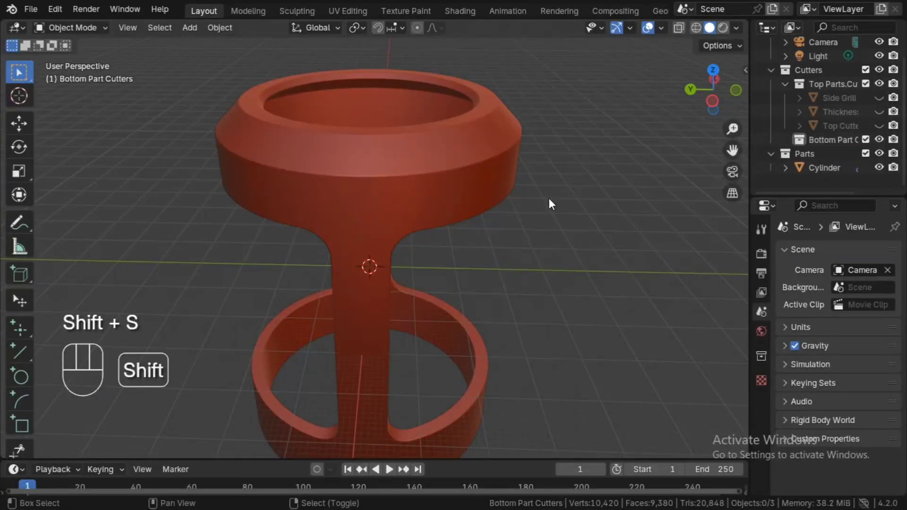
pyautogui.hotkey('shift', 'a')
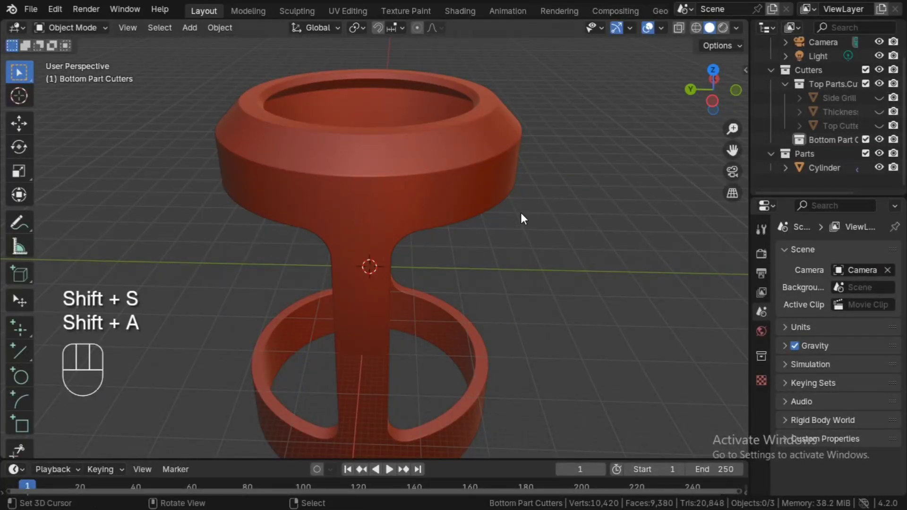
pyautogui.keyDown('ctrl'); pyautogui.keyDown('alt'); pyautogui.moveTo(518, 326); pyautogui.dragTo(538, 290); pyautogui.keyUp('alt'); pyautogui.keyUp('ctrl')
pyautogui.hotkey('shift', 's')
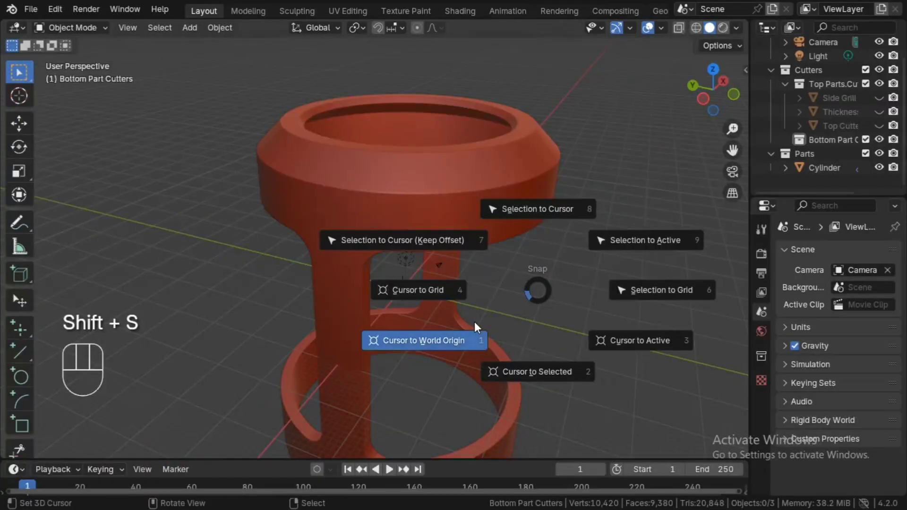
# Step: Add a mesh circle with 100 vertices to the Bottom Part Cutters collection
pyautogui.hotkey('shift', 'a')
pyautogui.moveTo(443, 220)
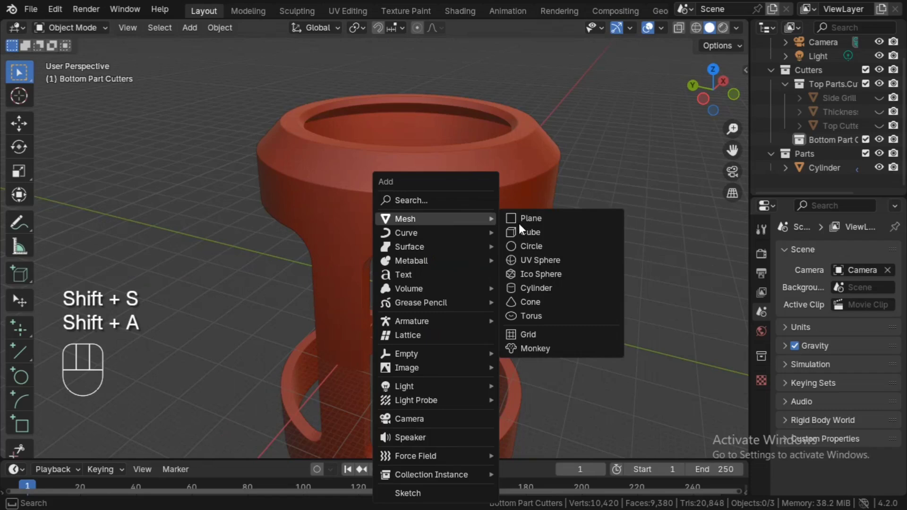
pyautogui.click(542, 246)
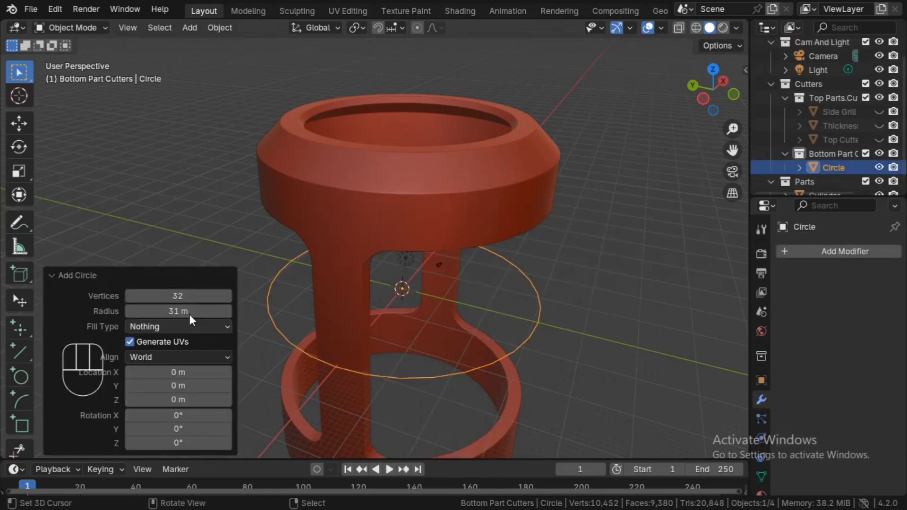
pyautogui.click(187, 297)
pyautogui.write('100')
pyautogui.press('Return')
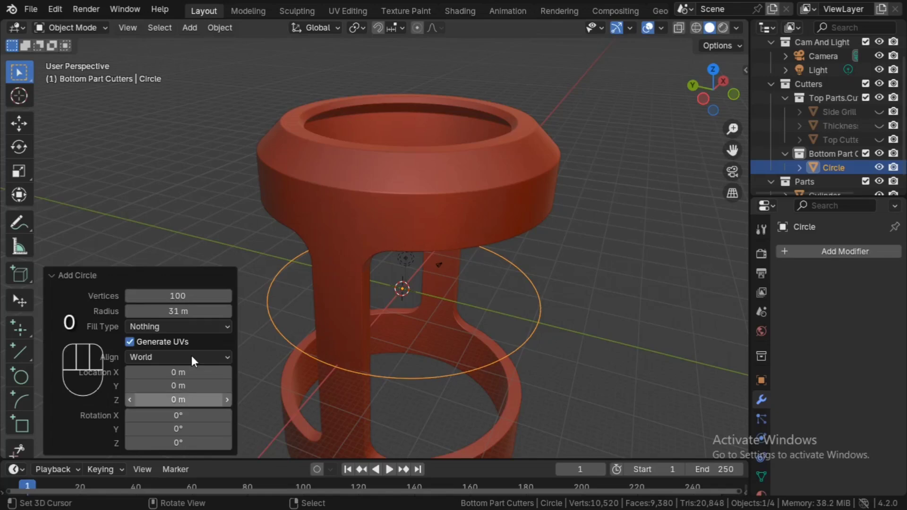
# Step: Try a radius of 0 m for the new circle, restoring it to 31 m
pyautogui.click(190, 311)
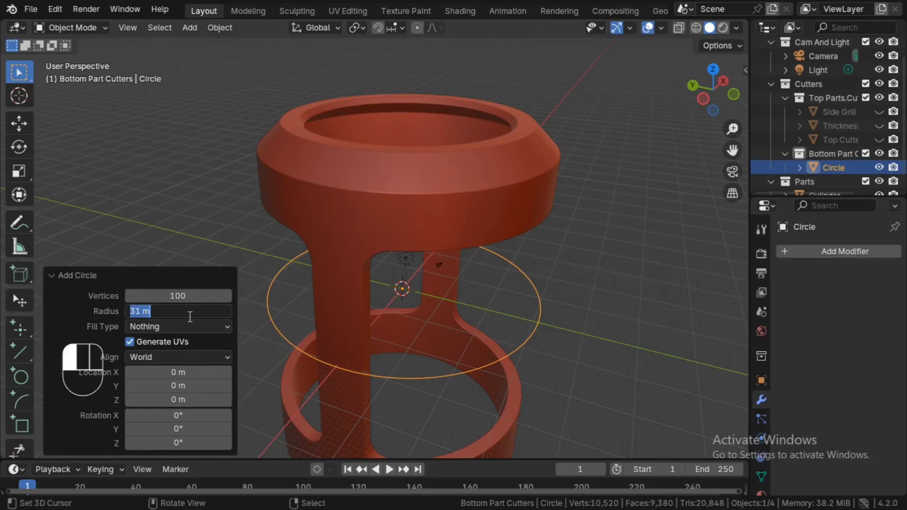
pyautogui.press('Return')
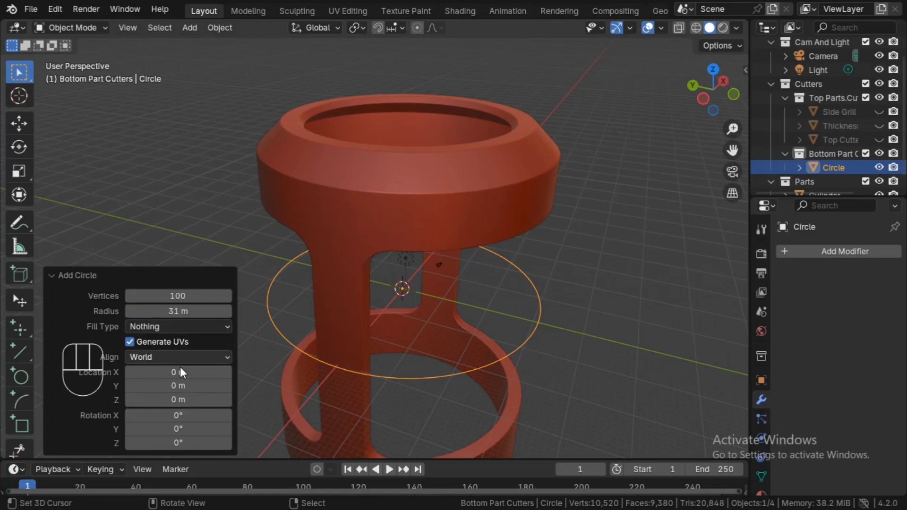
pyautogui.click(190, 312)
pyautogui.write('0')
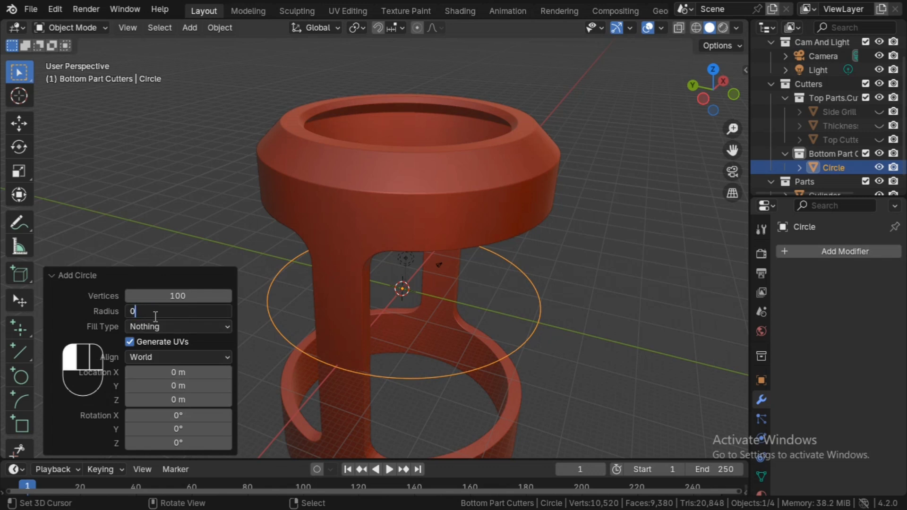
pyautogui.press('Return')
pyautogui.click(163, 312)
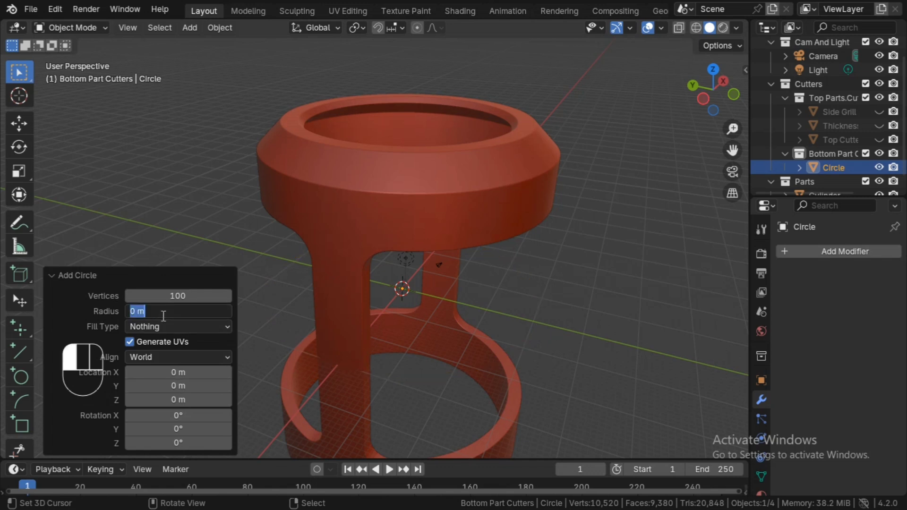
pyautogui.write('31')
pyautogui.press('Return')
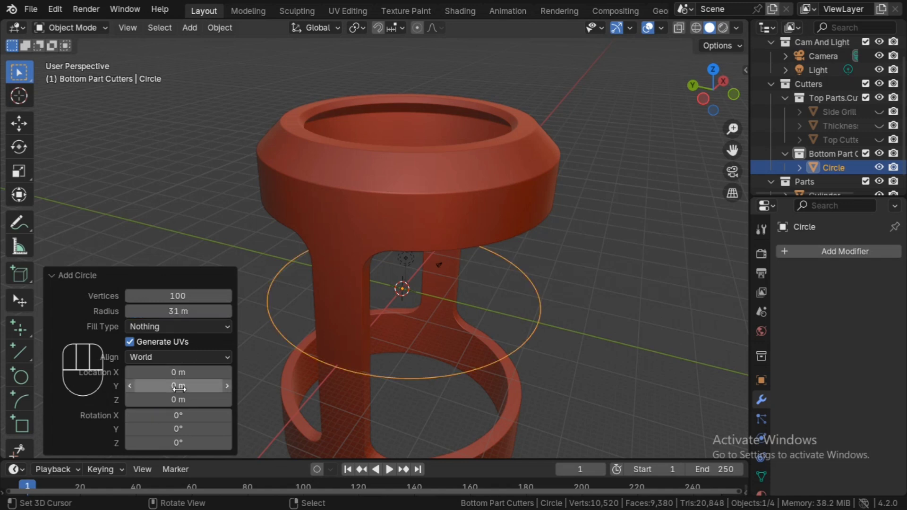
# Step: Raise the circle to the body's upper rim by setting its Z location to 34 m
pyautogui.moveTo(176, 398); pyautogui.dragTo(245, 118)
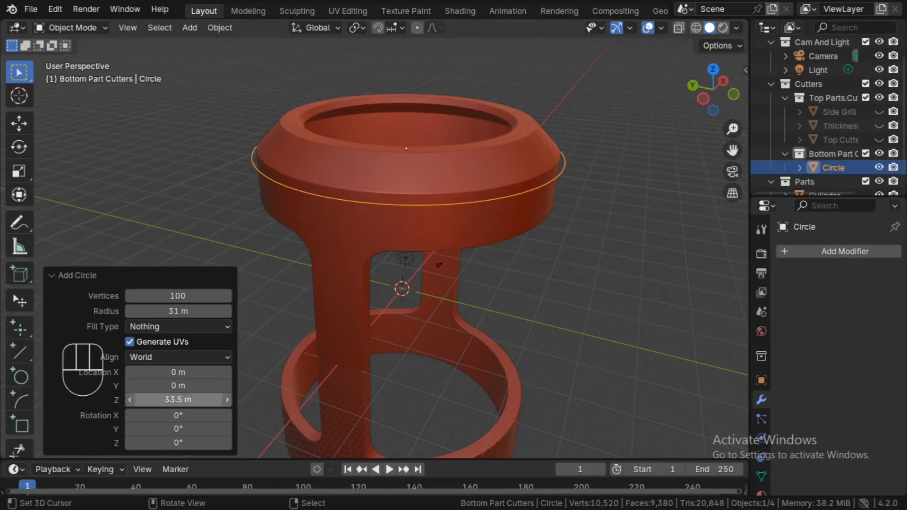
pyautogui.click(187, 400)
pyautogui.write('4')
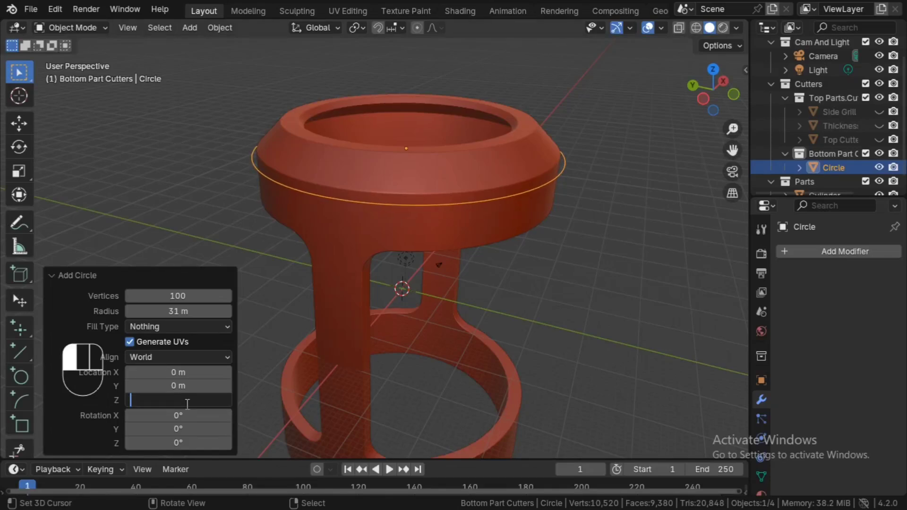
pyautogui.write('4')
pyautogui.press('Return')
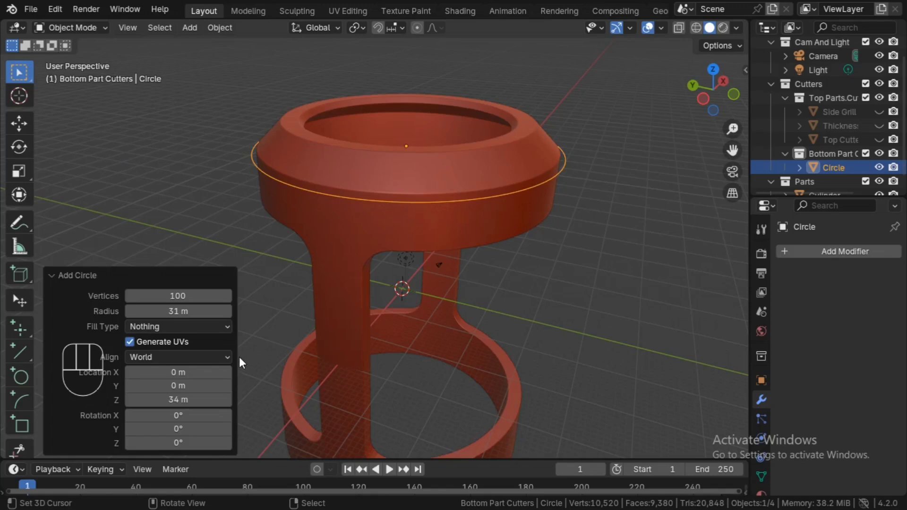
# Step: Add a Screw modifier to the circle and set its angle to 0°
pyautogui.click(829, 254)
pyautogui.moveTo(828, 254)
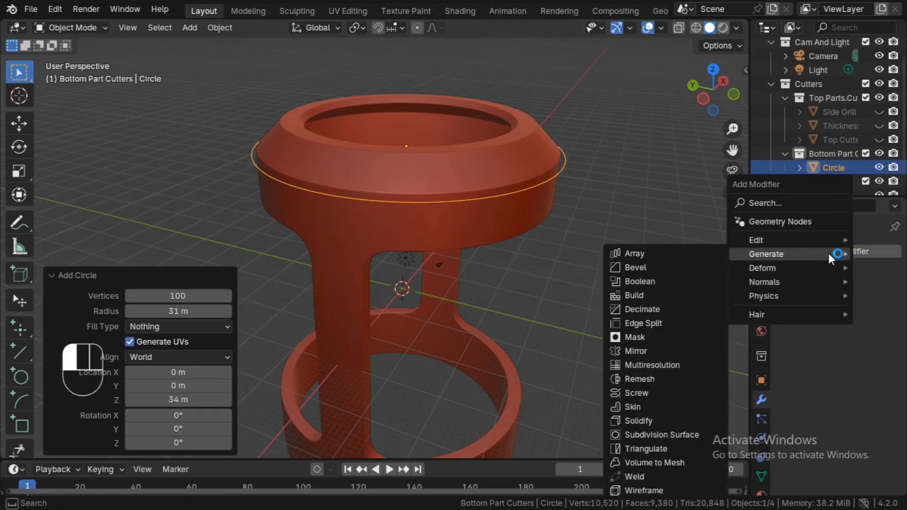
pyautogui.click(677, 397)
pyautogui.keyDown('ctrl'); pyautogui.keyDown('alt'); pyautogui.moveTo(631, 391); pyautogui.dragTo(633, 341); pyautogui.keyUp('alt'); pyautogui.keyUp('ctrl')
pyautogui.keyDown('ctrl'); pyautogui.keyDown('alt'); pyautogui.moveTo(633, 341); pyautogui.dragTo(626, 288); pyautogui.keyUp('alt'); pyautogui.keyUp('ctrl')
pyautogui.click(861, 294)
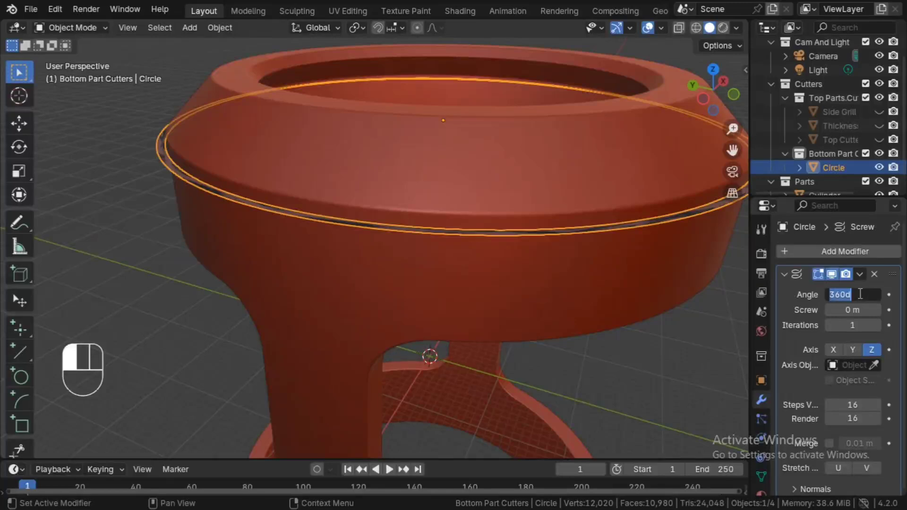
pyautogui.write('0')
pyautogui.press('Return')
# Step: Set the Screw modifier's viewport and render steps to 1 each
pyautogui.click(849, 404)
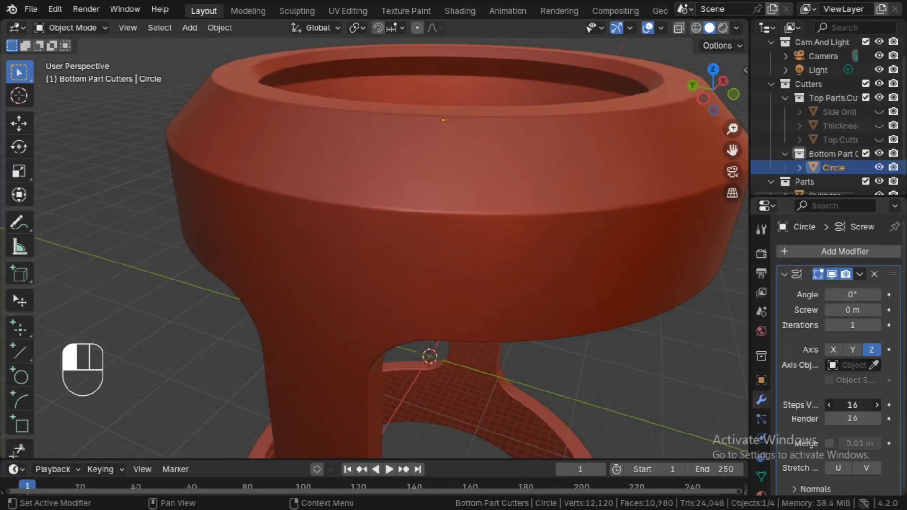
pyautogui.write('1')
pyautogui.press('Tab')
pyautogui.write('1')
pyautogui.press('Return')
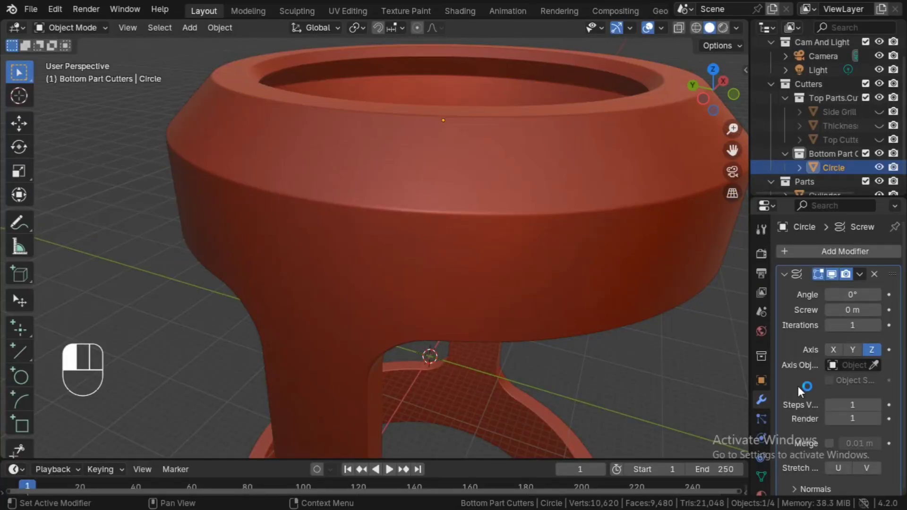
# Step: Set the Screw modifier's screw offset to 0.1 m along the Z axis
pyautogui.click(856, 310)
pyautogui.write('0.1')
pyautogui.press('Return')
pyautogui.moveTo(645, 311); pyautogui.dragTo(647, 330, button='middle')
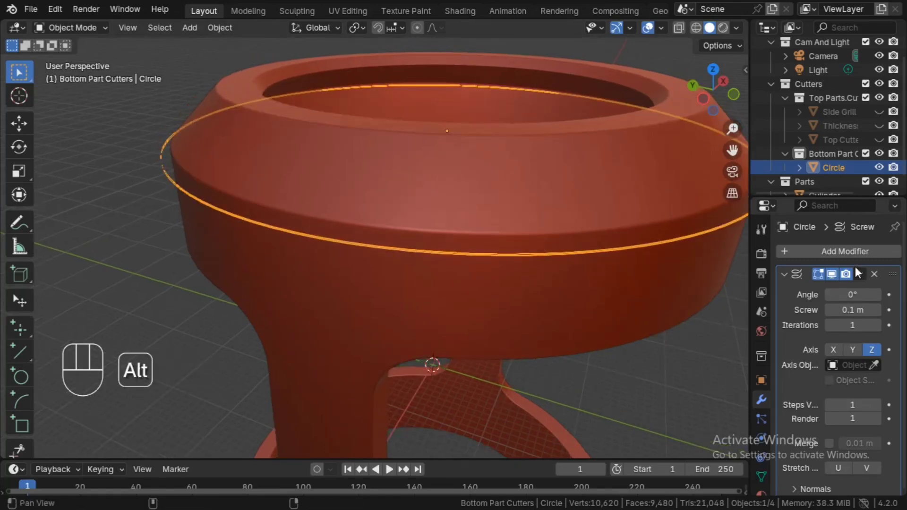
# Step: Add a Solidify modifier to the circle after its Screw modifier
pyautogui.click(784, 274)
pyautogui.moveTo(646, 391)
pyautogui.keyDown('ctrl'); pyautogui.mouseDown(button='middle')
pyautogui.moveTo(655, 327)
pyautogui.moveTo(620, 295)
pyautogui.moveTo(648, 385)
pyautogui.moveTo(642, 361)
pyautogui.moveTo(636, 380)
pyautogui.mouseUp(button='middle'); pyautogui.keyUp('ctrl')
pyautogui.click(790, 253)
pyautogui.moveTo(790, 254)
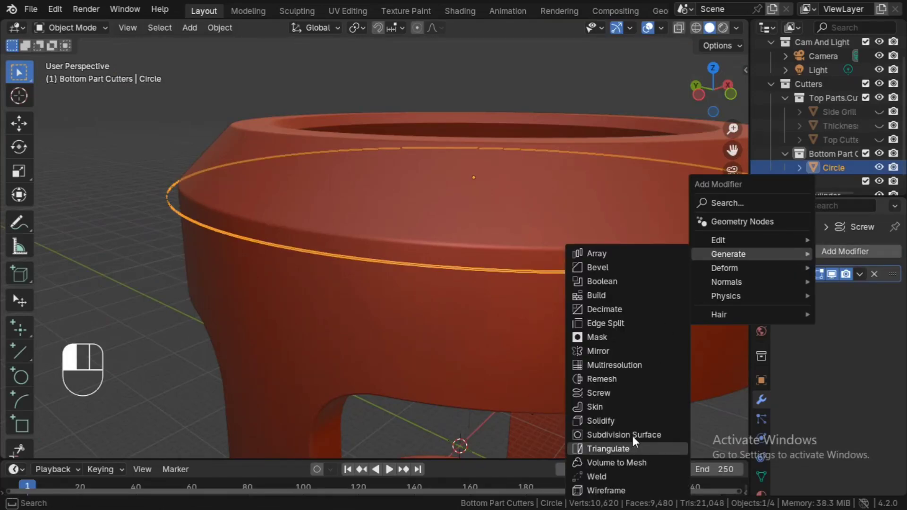
pyautogui.click(618, 425)
pyautogui.moveTo(618, 426); pyautogui.dragTo(436, 333, button='middle')
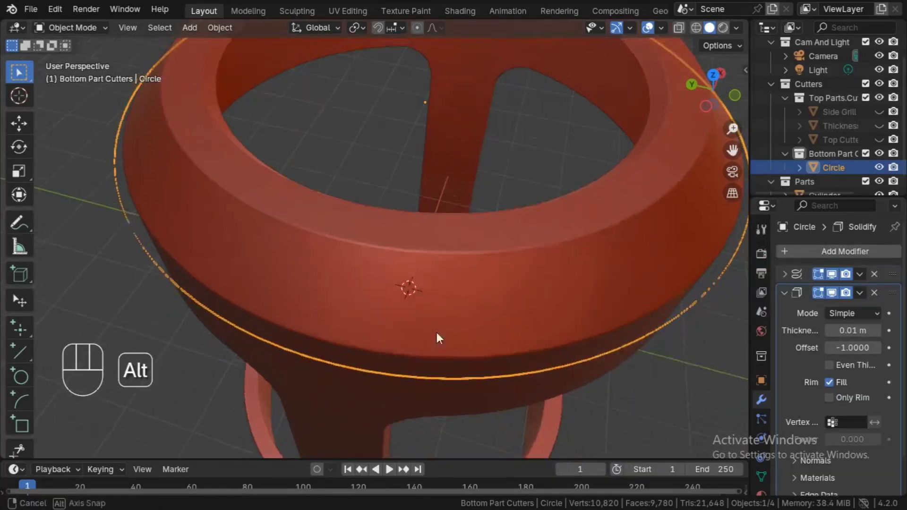
# Step: Try Solidify thicknesses of 1 m, -1 m and -1.1 m on the circle
pyautogui.moveTo(844, 327); pyautogui.dragTo(798, 327)
pyautogui.click(842, 330)
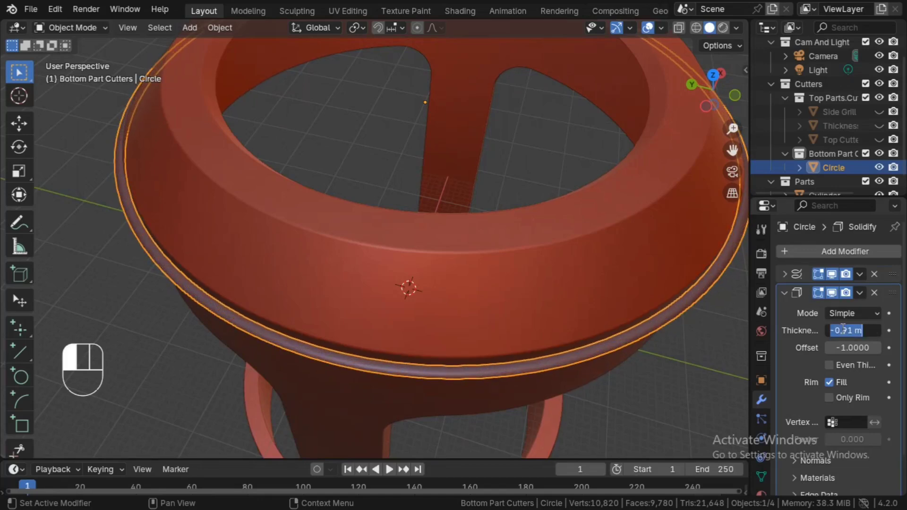
pyautogui.write('1')
pyautogui.press('Return')
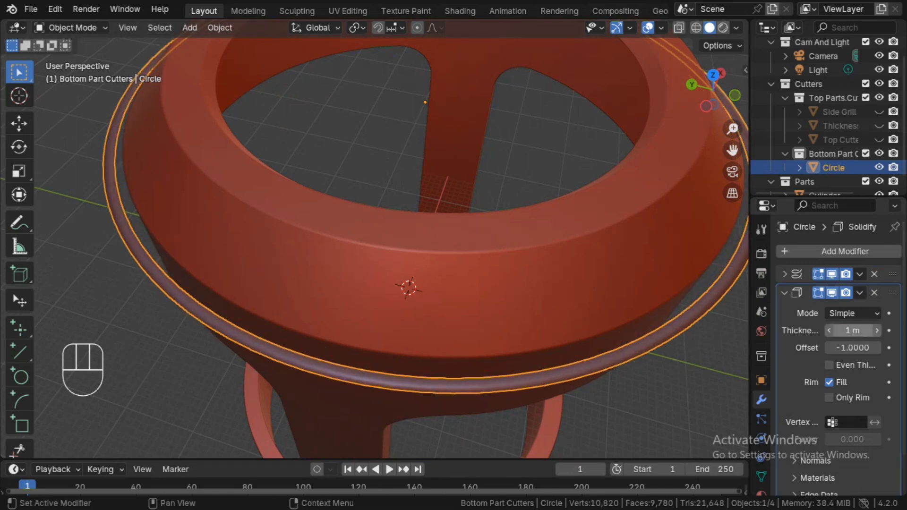
pyautogui.click(857, 331)
pyautogui.press('BackSpace')
pyautogui.press('BackSpace')
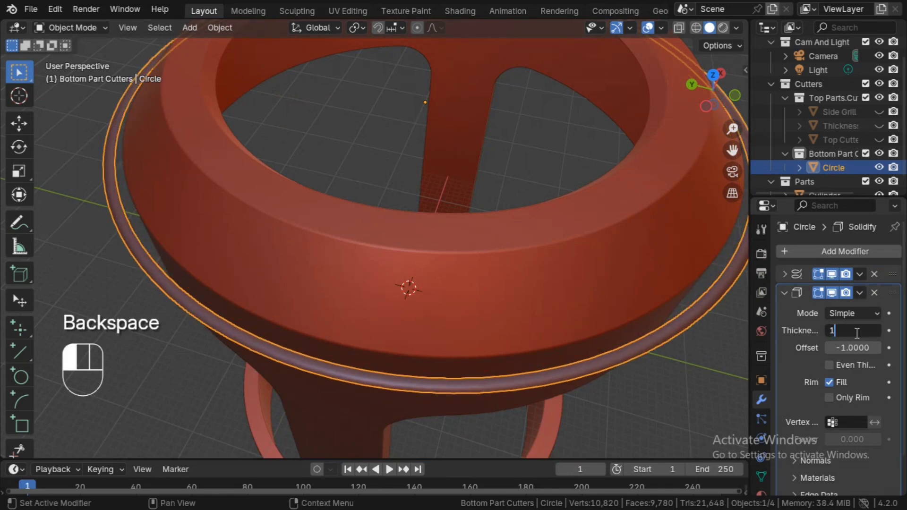
pyautogui.write('-1')
pyautogui.press('Return')
pyautogui.moveTo(704, 353); pyautogui.dragTo(685, 355, button='middle')
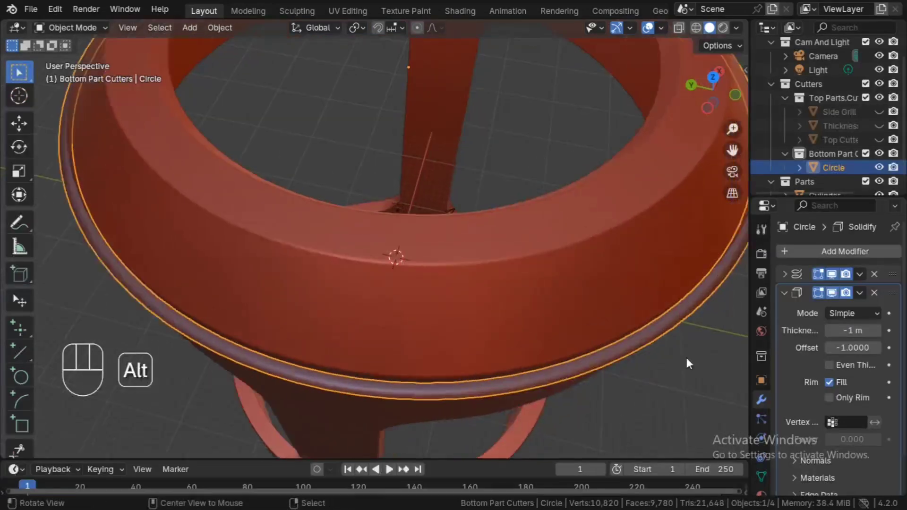
pyautogui.click(862, 333)
pyautogui.press('BackSpace')
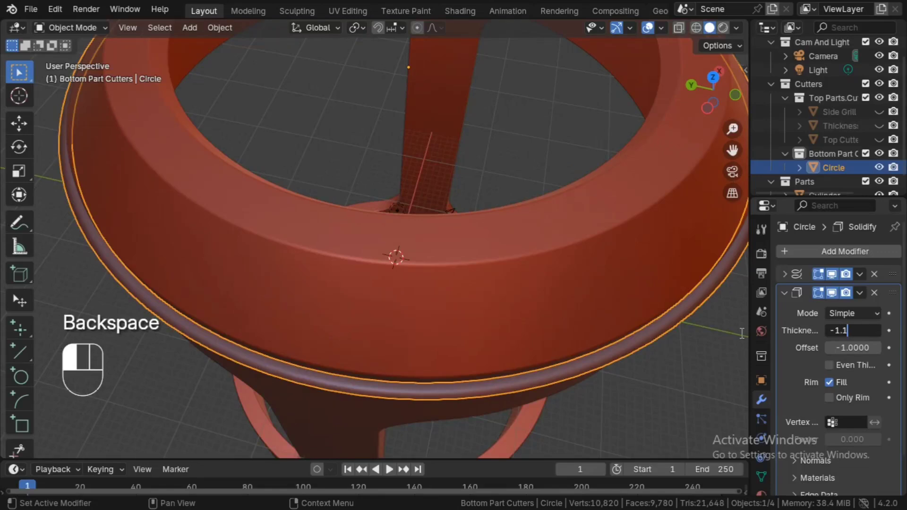
pyautogui.write('.1')
pyautogui.press('Return')
# Step: Set the circle's Solidify thickness to -1.2 m
pyautogui.doubleClick(857, 330)
pyautogui.press('BackSpace')
pyautogui.press('BackSpace')
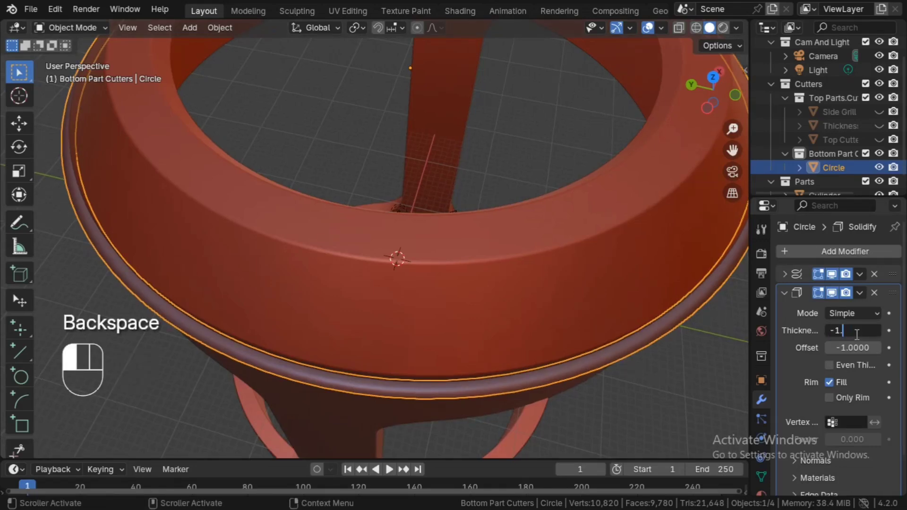
pyautogui.write('.2')
pyautogui.press('Return')
pyautogui.keyDown('alt'); pyautogui.moveTo(614, 356); pyautogui.dragTo(612, 326); pyautogui.keyUp('alt')
pyautogui.press('z')
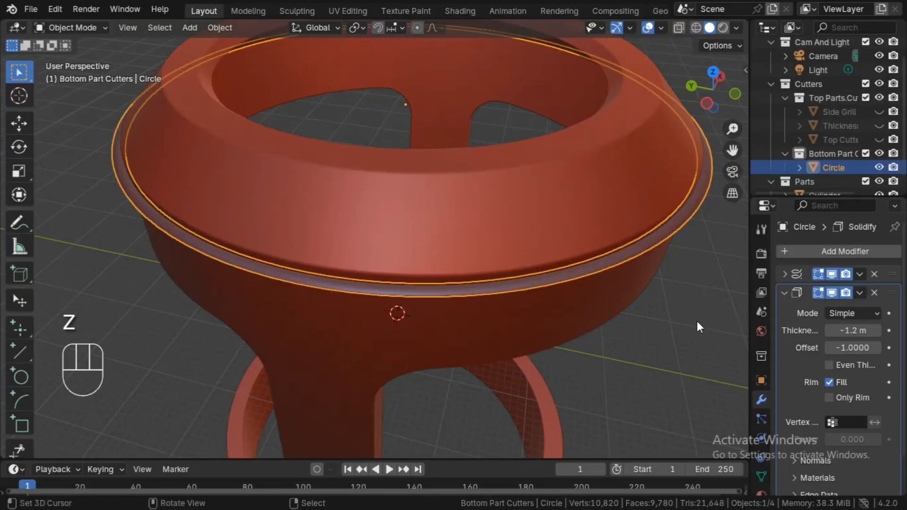
# Step: Add a Bevel modifier to the circle after Solidify and collapse the Solidify settings
pyautogui.click(833, 250)
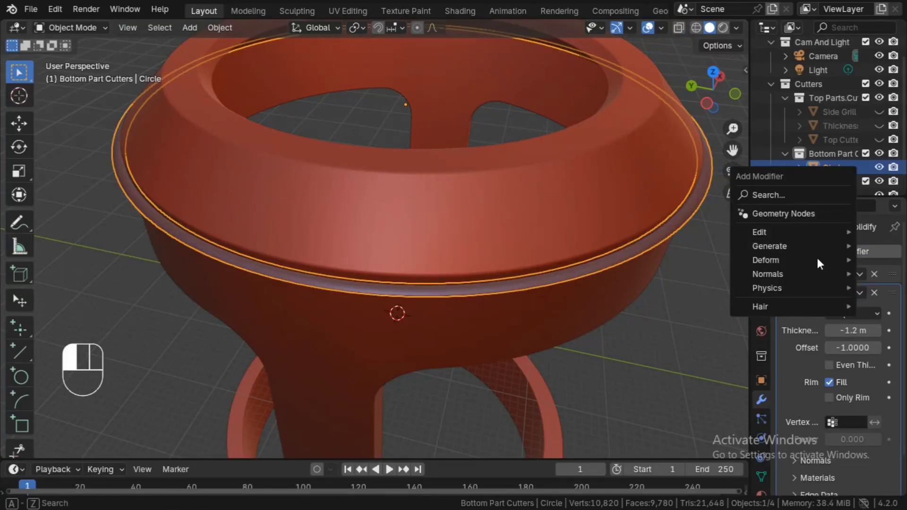
pyautogui.moveTo(789, 245)
pyautogui.click(639, 259)
pyautogui.keyDown('alt'); pyautogui.moveTo(604, 333); pyautogui.dragTo(592, 387); pyautogui.keyUp('alt')
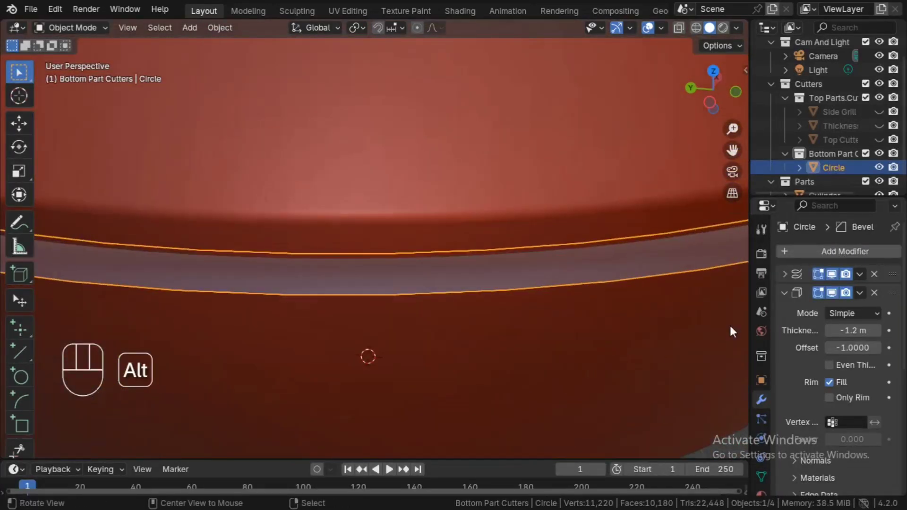
pyautogui.click(785, 294)
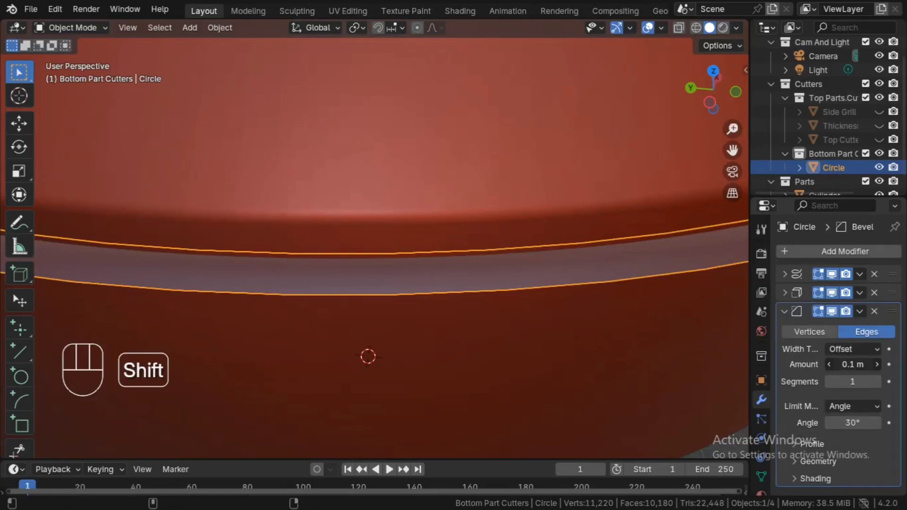
# Step: Set the circle's Bevel amount to about 0.007 m with 2 segments, judging it in wireframe shading
pyautogui.keyDown('shift'); pyautogui.moveTo(853, 364); pyautogui.dragTo(841, 365); pyautogui.keyUp('shift')
pyautogui.press('z')
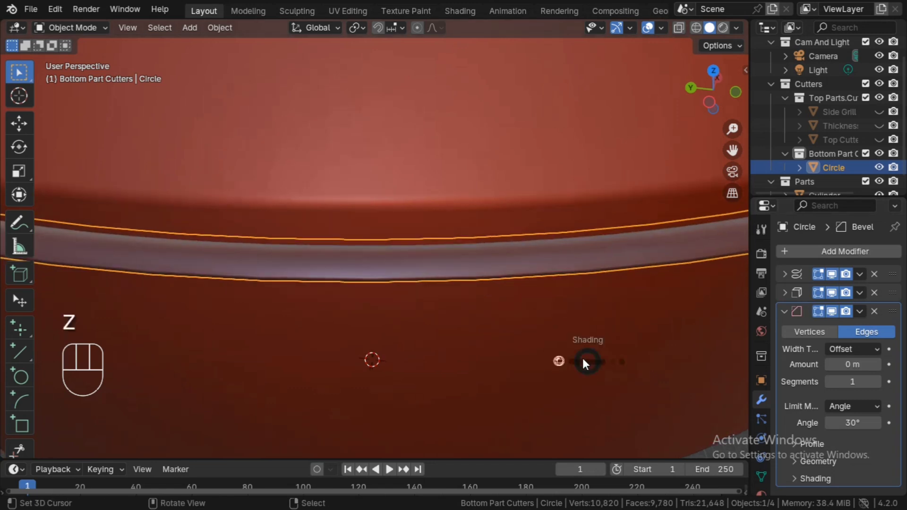
pyautogui.scroll(4, 556, 341)
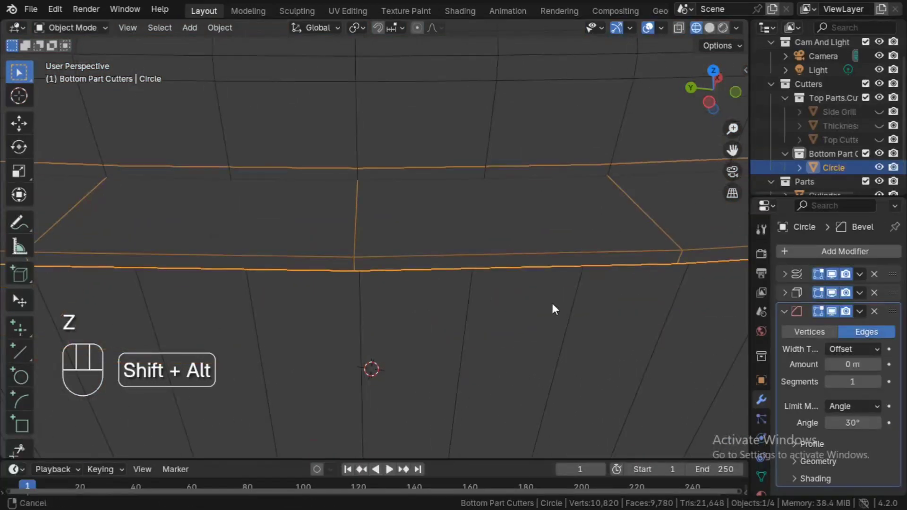
pyautogui.keyDown('shift'); pyautogui.moveTo(846, 365); pyautogui.dragTo(846, 364); pyautogui.keyUp('shift')
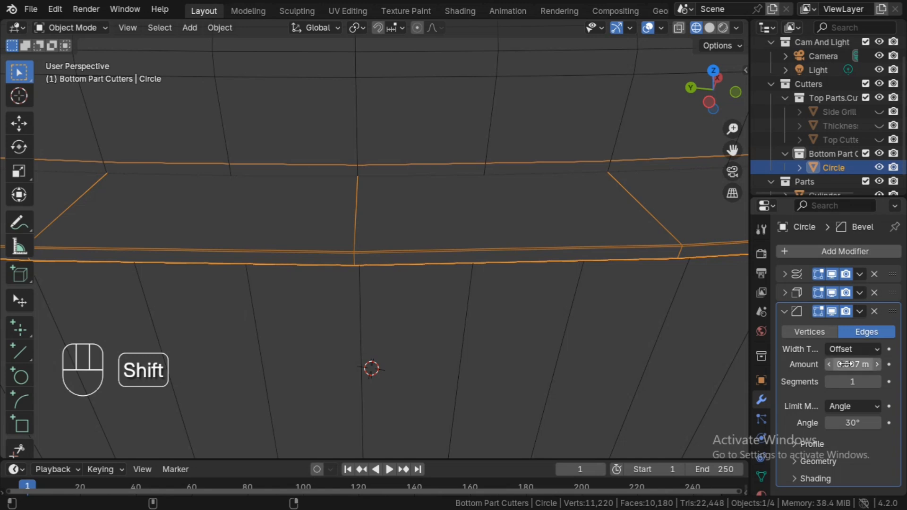
pyautogui.click(874, 384)
pyautogui.click(597, 278)
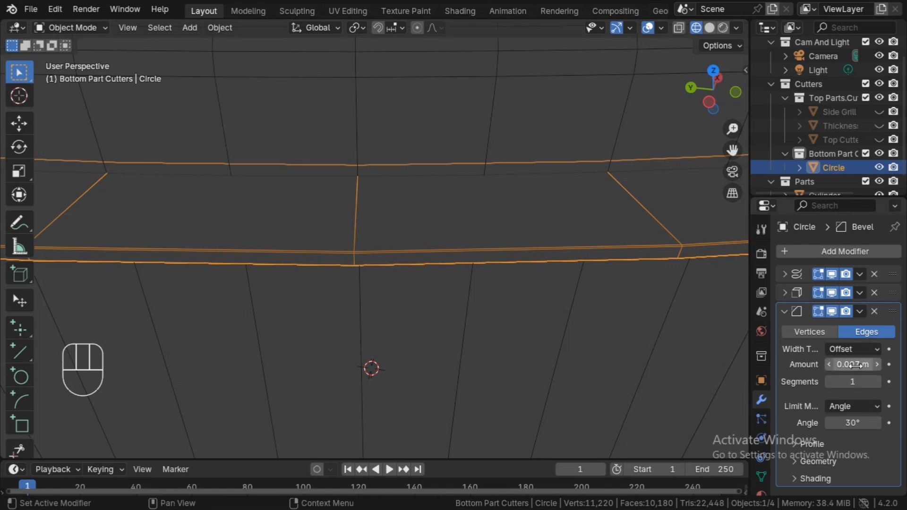
pyautogui.click(881, 382)
pyautogui.keyDown('ctrl'); pyautogui.keyDown('alt'); pyautogui.moveTo(609, 223); pyautogui.dragTo(600, 253); pyautogui.keyUp('alt'); pyautogui.keyUp('ctrl')
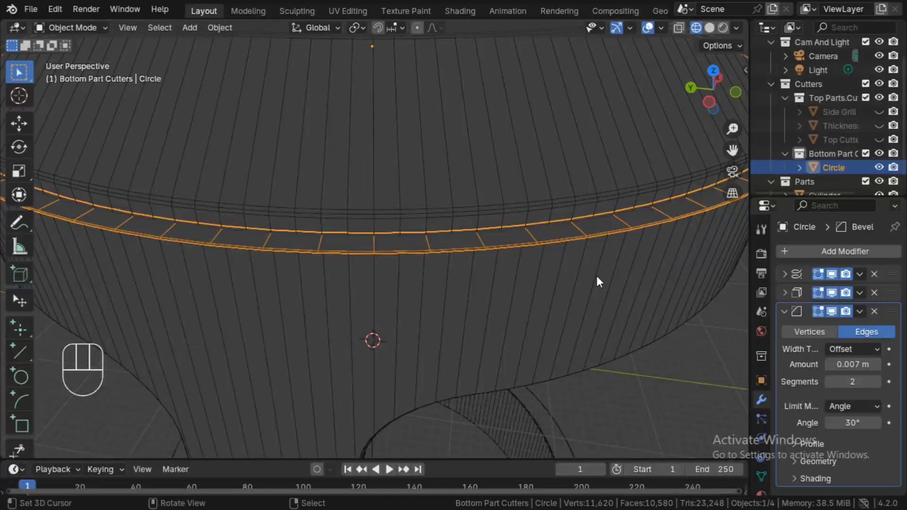
# Step: Remove the body cylinder's Boolean modifier that has no cutter assigned and add a new Boolean modifier
pyautogui.rightClick(597, 276)
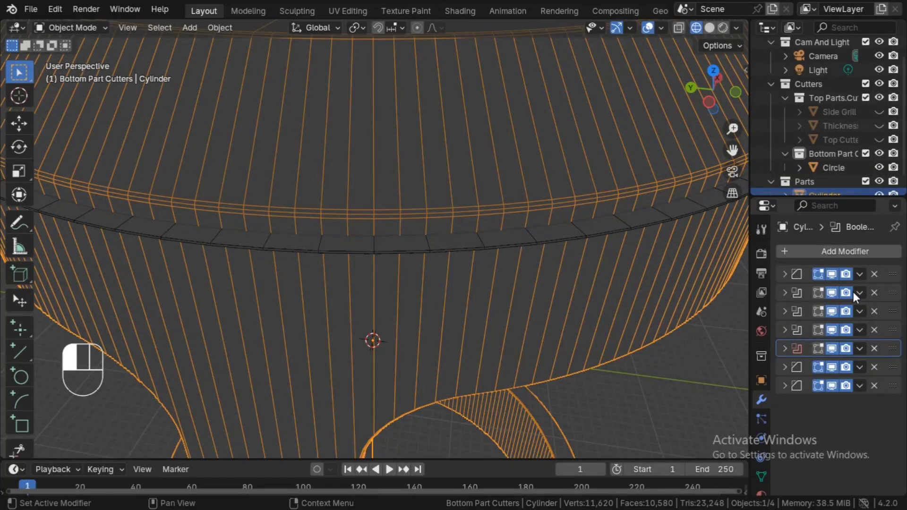
pyautogui.hotkey('ctrl', 'x')
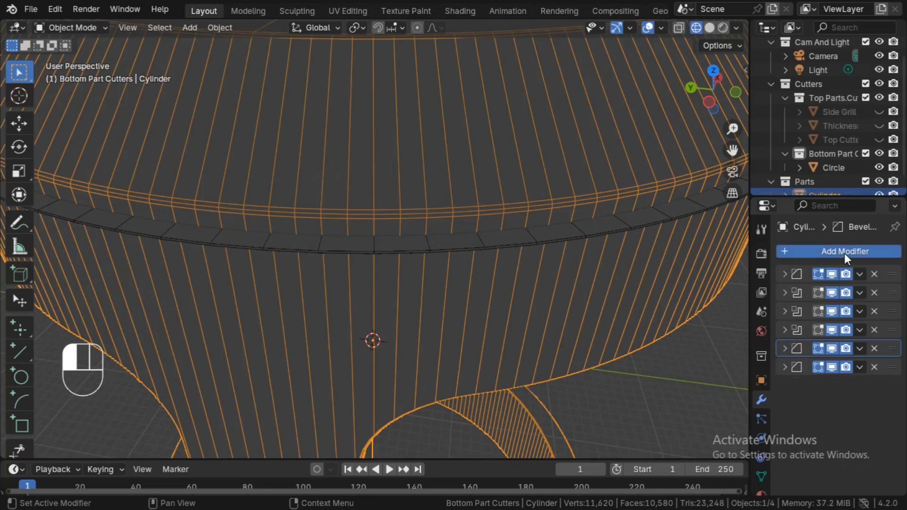
pyautogui.click(844, 253)
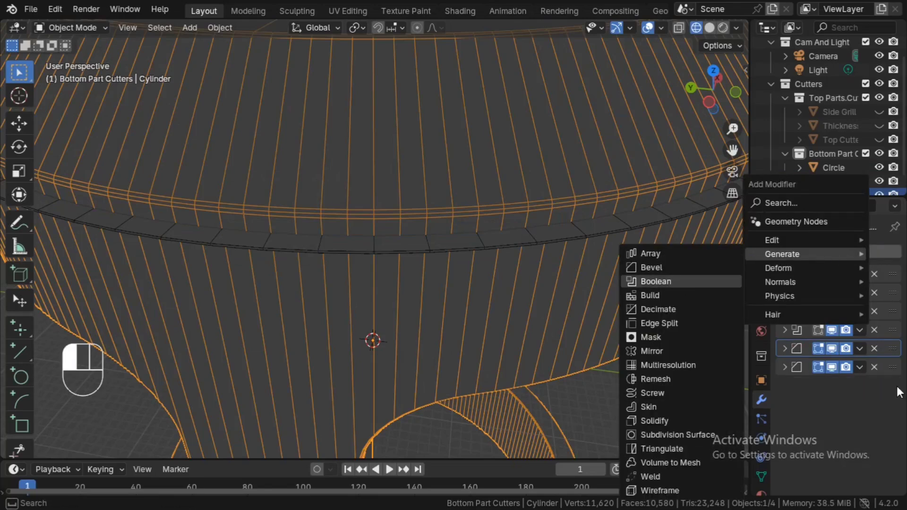
pyautogui.press('Return')
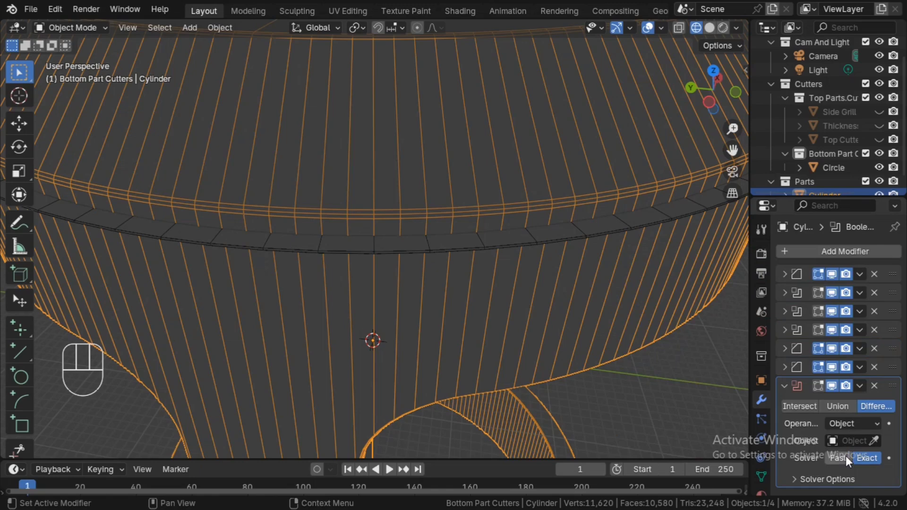
# Step: Set the new Boolean to the Fast solver and choose the circle as its Difference cutter
pyautogui.click(878, 441)
pyautogui.click(874, 441)
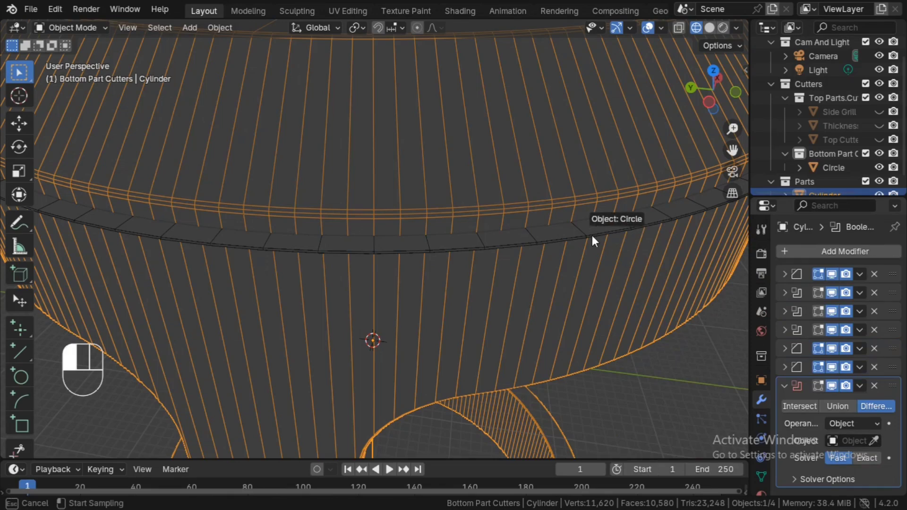
pyautogui.click(592, 236)
# Step: Hide the circle cutter and return the viewport to solid shading
pyautogui.click(588, 231)
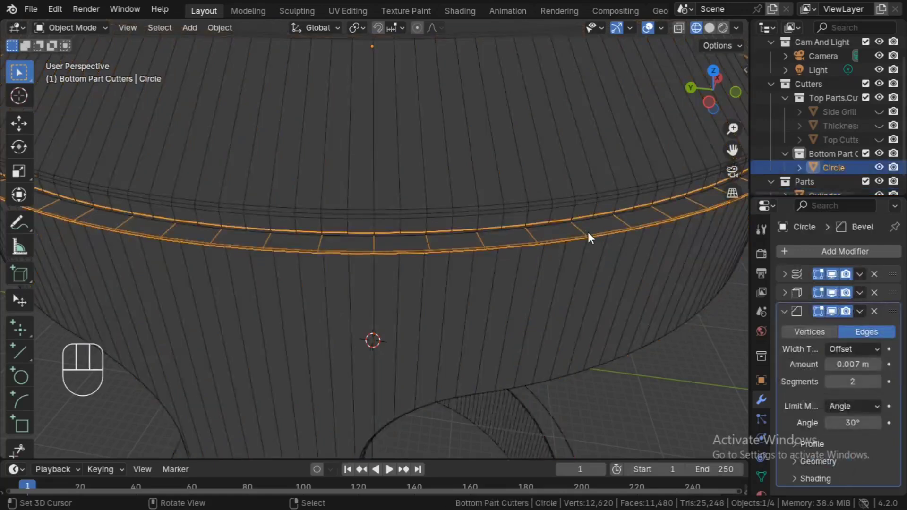
pyautogui.press('h')
pyautogui.press('z')
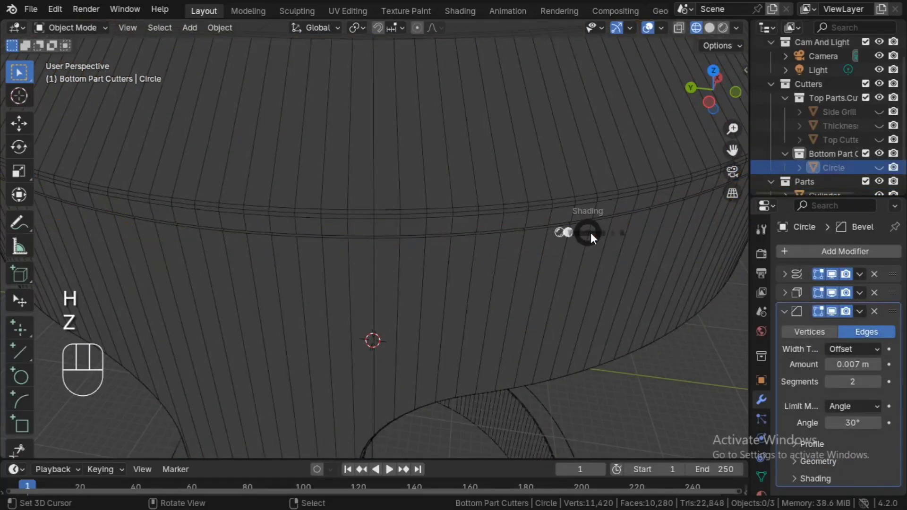
pyautogui.click(628, 234)
pyautogui.keyDown('ctrl'); pyautogui.keyDown('alt'); pyautogui.moveTo(626, 212); pyautogui.dragTo(527, 215); pyautogui.keyUp('alt'); pyautogui.keyUp('ctrl')
# Step: Move the body's new Boolean modifier between the last two Bevel modifiers in the stack
pyautogui.rightClick(528, 215)
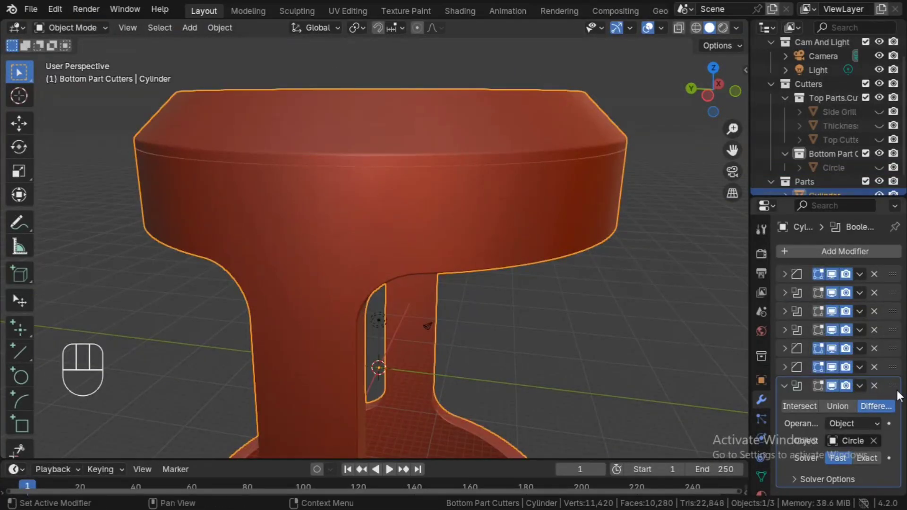
pyautogui.moveTo(890, 389); pyautogui.dragTo(884, 354)
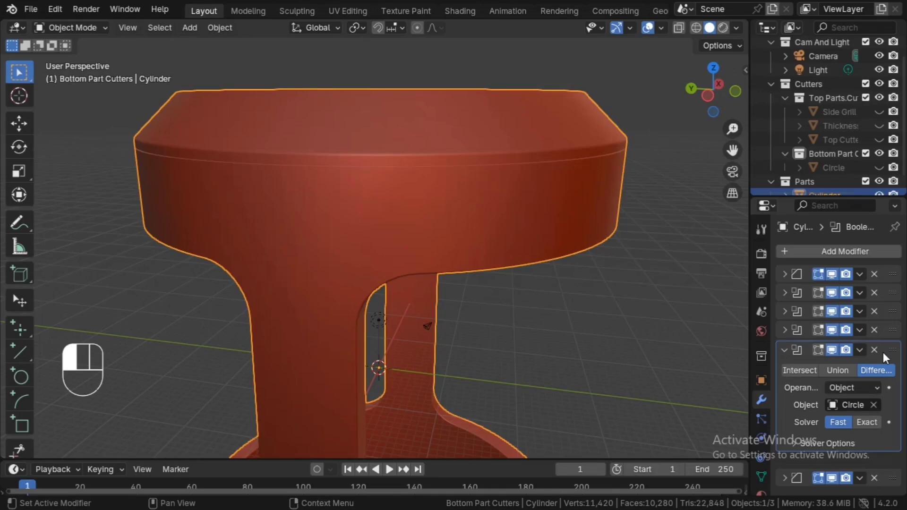
pyautogui.moveTo(891, 368); pyautogui.dragTo(891, 349)
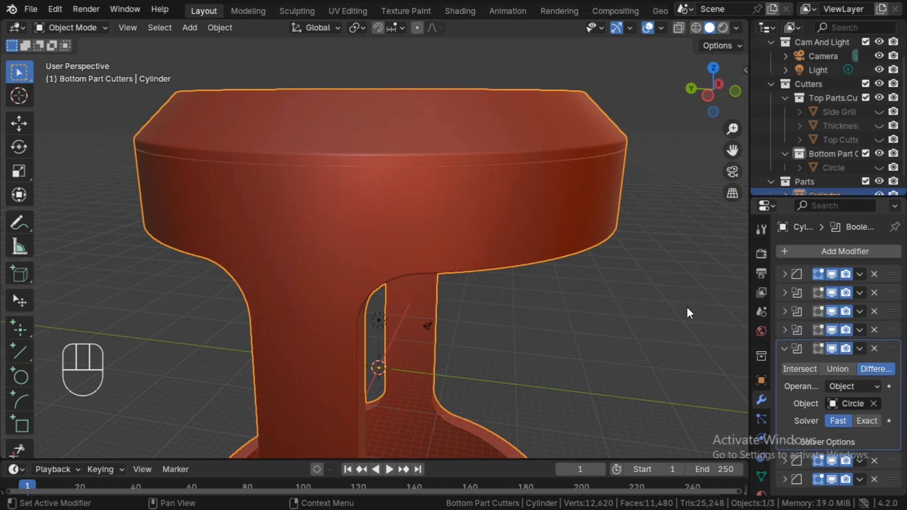
pyautogui.keyDown('alt'); pyautogui.moveTo(601, 271); pyautogui.dragTo(630, 329); pyautogui.keyUp('alt')
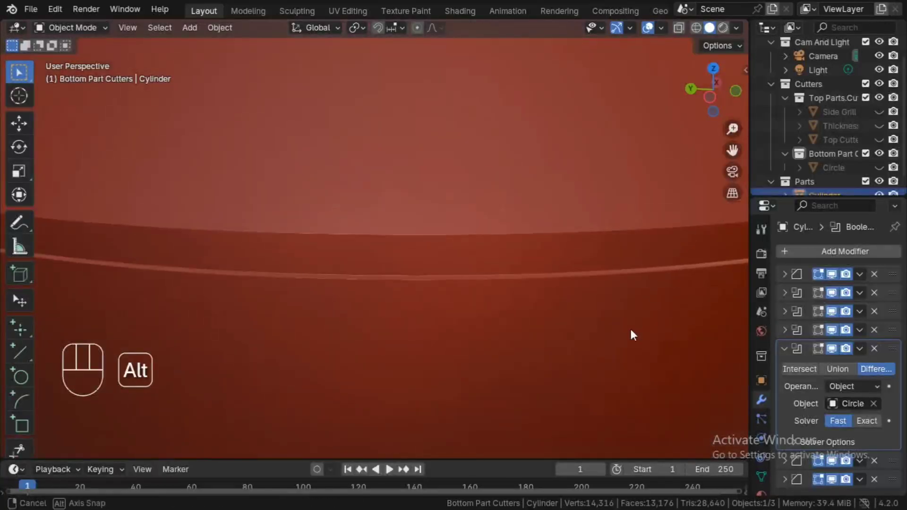
pyautogui.click(784, 349)
pyautogui.moveTo(891, 349); pyautogui.dragTo(888, 367)
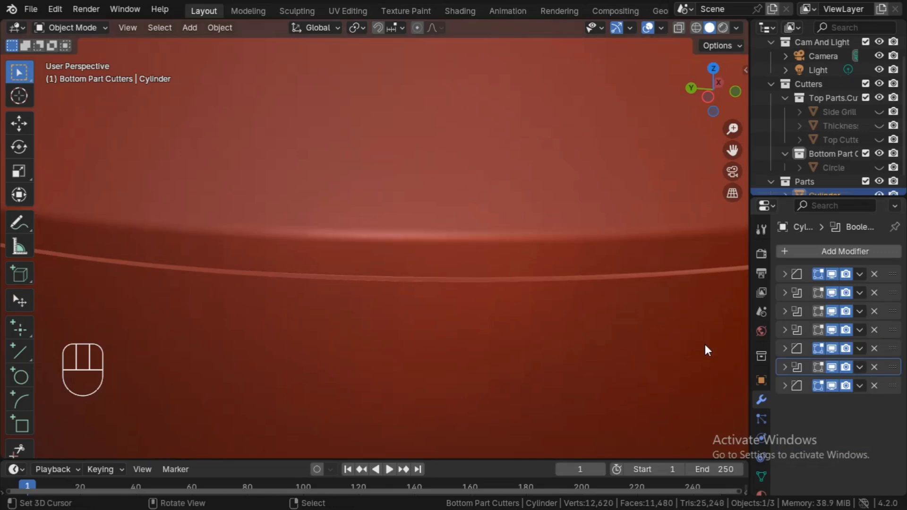
# Step: Inspect the body's ring groove in wireframe shading, then the whole part in solid shading
pyautogui.keyDown('ctrl'); pyautogui.keyDown('alt'); pyautogui.moveTo(567, 218); pyautogui.dragTo(575, 330); pyautogui.keyUp('alt'); pyautogui.keyUp('ctrl')
pyautogui.press('z')
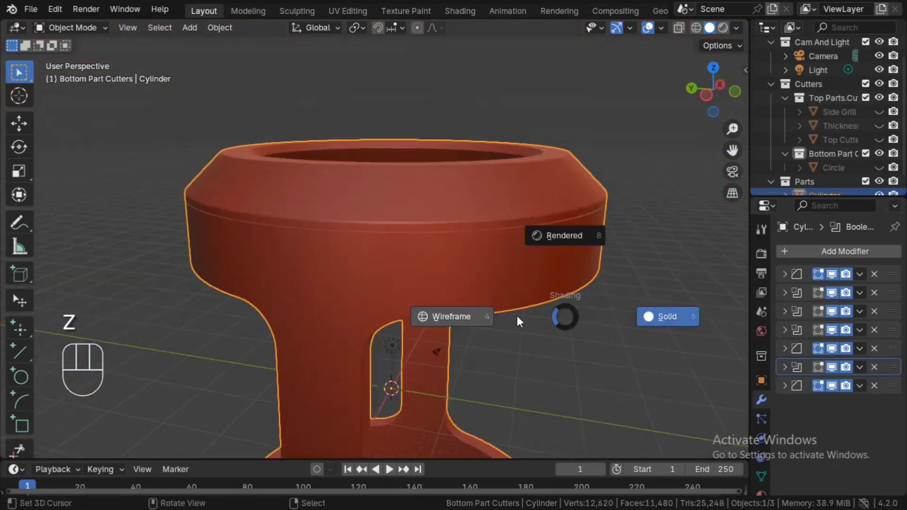
pyautogui.click(517, 315)
pyautogui.moveTo(513, 324)
pyautogui.keyDown('ctrl'); pyautogui.keyDown('alt'); pyautogui.mouseDown()
pyautogui.moveTo(515, 244)
pyautogui.moveTo(563, 326)
pyautogui.moveTo(563, 362)
pyautogui.mouseUp(); pyautogui.keyUp('alt'); pyautogui.keyUp('ctrl')
pyautogui.press('z')
pyautogui.click(564, 254)
pyautogui.moveTo(548, 283)
pyautogui.keyDown('alt'); pyautogui.keyDown('shift'); pyautogui.mouseDown()
pyautogui.moveTo(546, 242)
pyautogui.moveTo(566, 341)
pyautogui.moveTo(556, 308)
pyautogui.mouseUp(); pyautogui.keyUp('shift'); pyautogui.keyUp('alt')
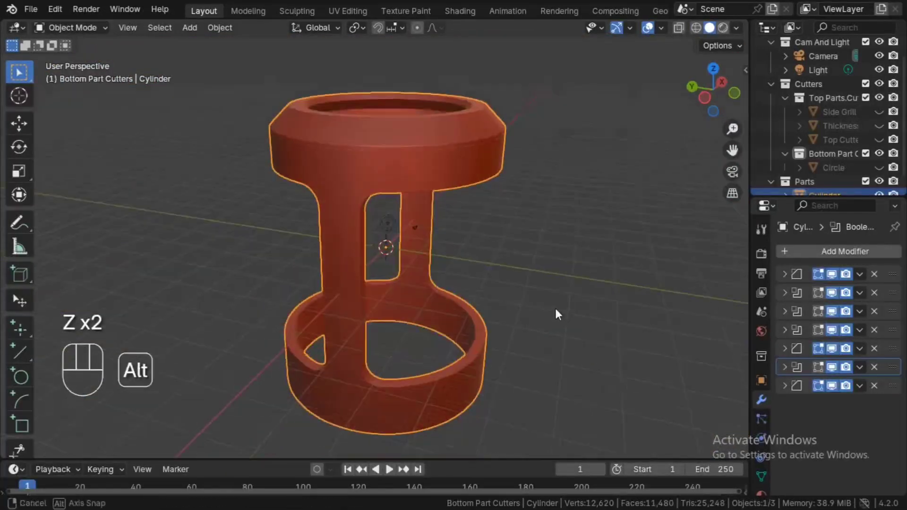
# Step: Add a 200-vertex cylinder mesh at the world origin and set its radius to 28 m
pyautogui.press('x')
pyautogui.hotkey('shift', 's')
pyautogui.hotkey('shift', 'a')
pyautogui.moveTo(575, 214)
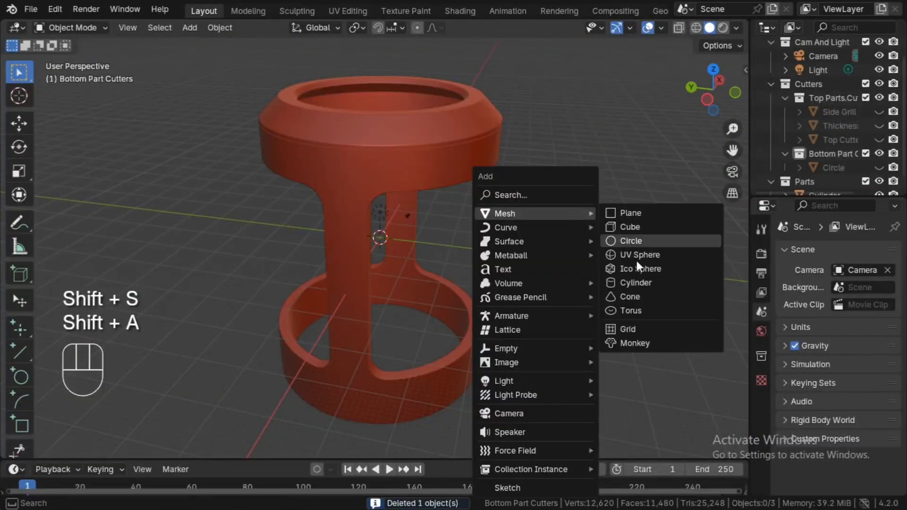
pyautogui.click(638, 283)
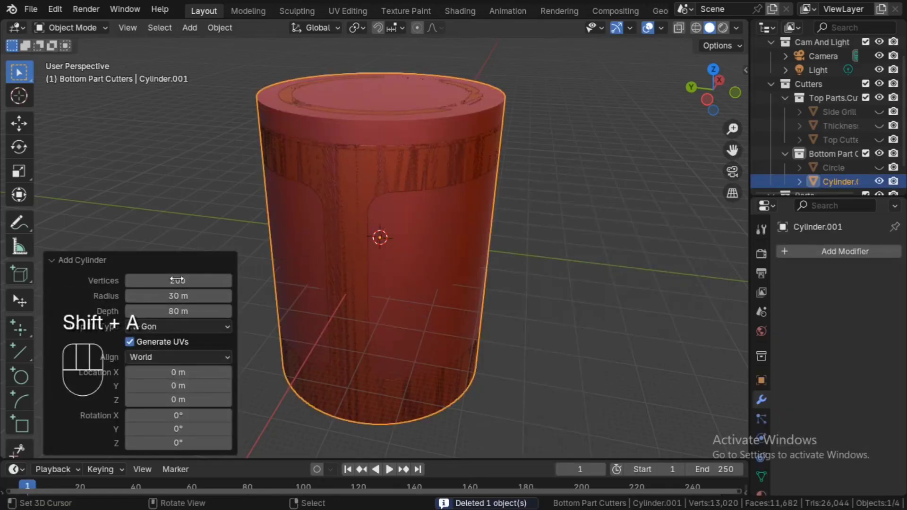
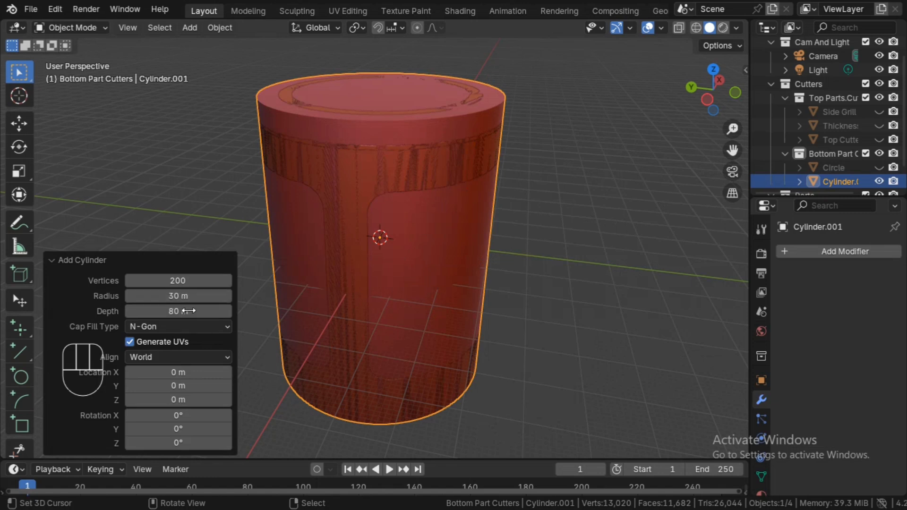
pyautogui.click(189, 296)
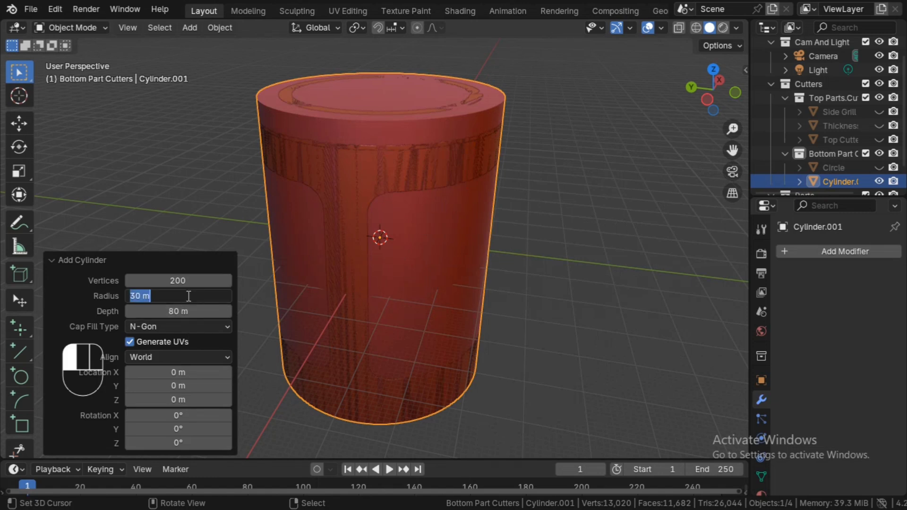
pyautogui.press('BackSpace')
pyautogui.press('BackSpace')
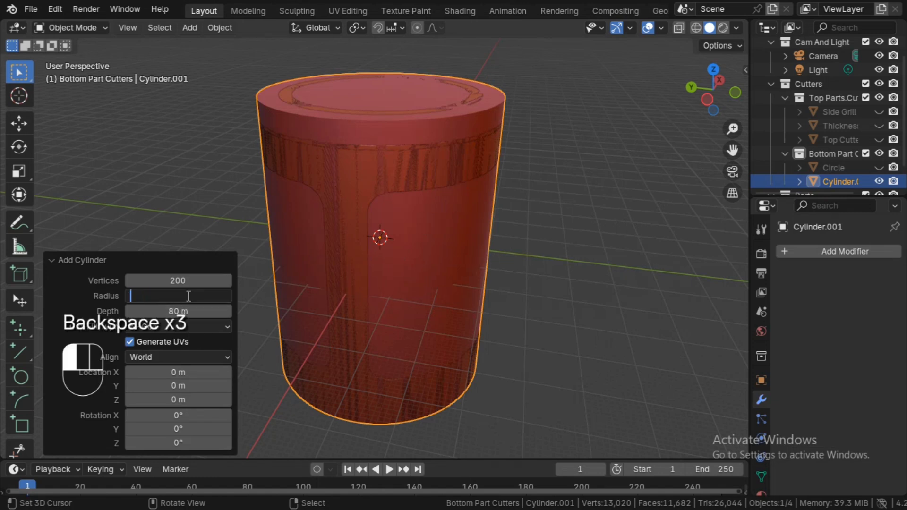
pyautogui.click(1, 318)
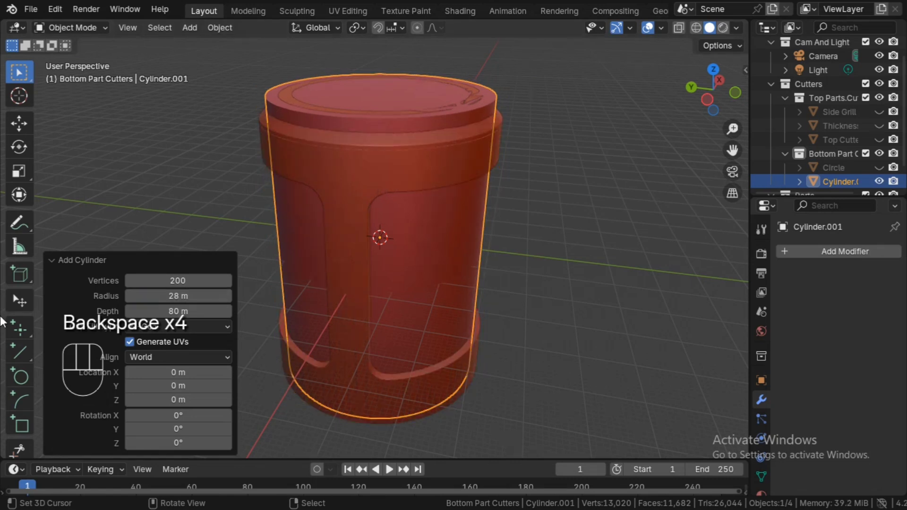
# Step: Reduce the new cylinder's depth to 74.7 m so that its top sits inside the body's upper rim
pyautogui.click(194, 311)
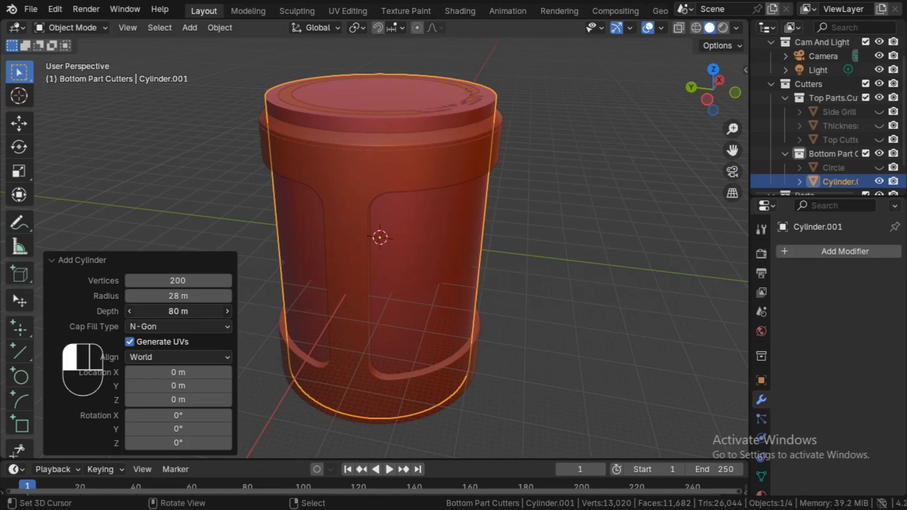
pyautogui.moveTo(172, 313); pyautogui.dragTo(562, 297)
pyautogui.keyDown('shift'); pyautogui.moveTo(288, 203); pyautogui.dragTo(307, 238, button='middle'); pyautogui.keyUp('shift')
pyautogui.keyDown('ctrl'); pyautogui.moveTo(459, 265); pyautogui.dragTo(502, 325, button='middle'); pyautogui.keyUp('ctrl')
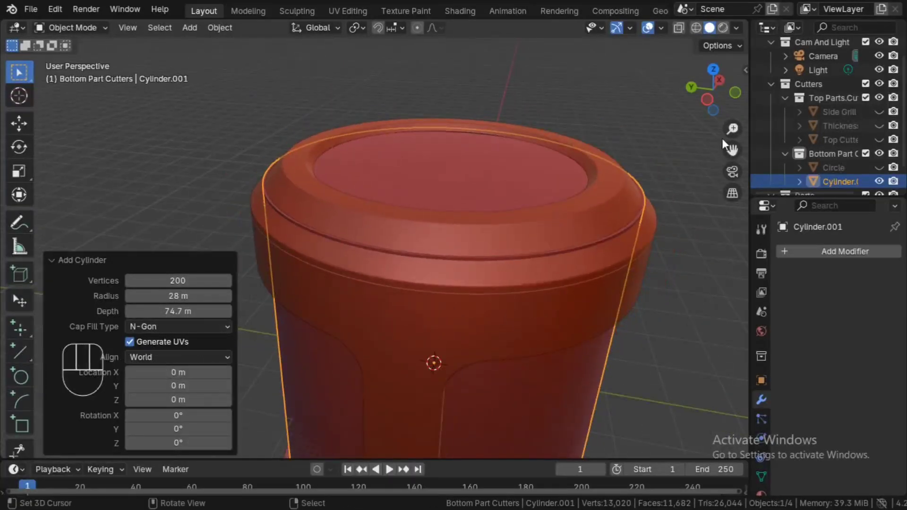
# Step: Select the edge loop around the top rim of the new cylinder in edit mode
pyautogui.keyDown('alt'); pyautogui.moveTo(684, 121); pyautogui.dragTo(563, 276, button='middle'); pyautogui.keyUp('alt')
pyautogui.press('Tab')
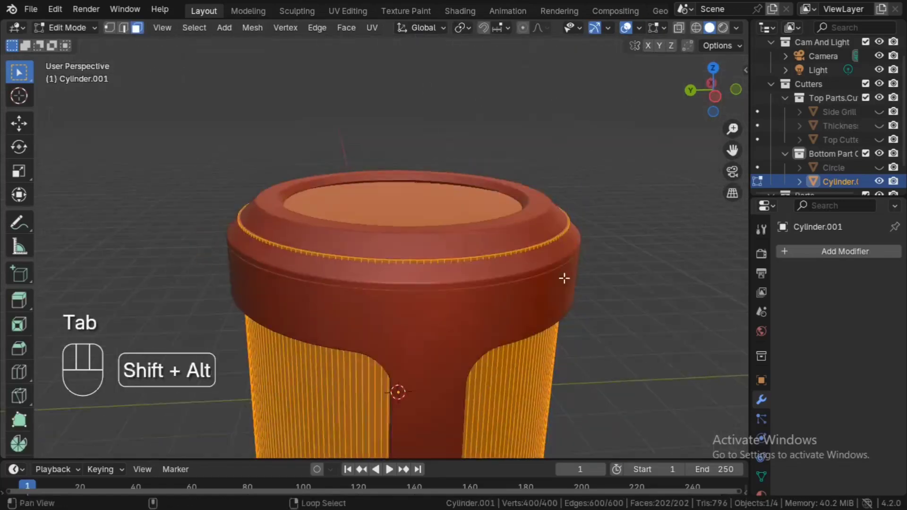
pyautogui.press('2')
pyautogui.hotkey('alt', 'z')
pyautogui.moveTo(501, 248); pyautogui.dragTo(463, 281, button='middle')
pyautogui.hotkey('alt', 'z')
pyautogui.hotkey('alt', 'a')
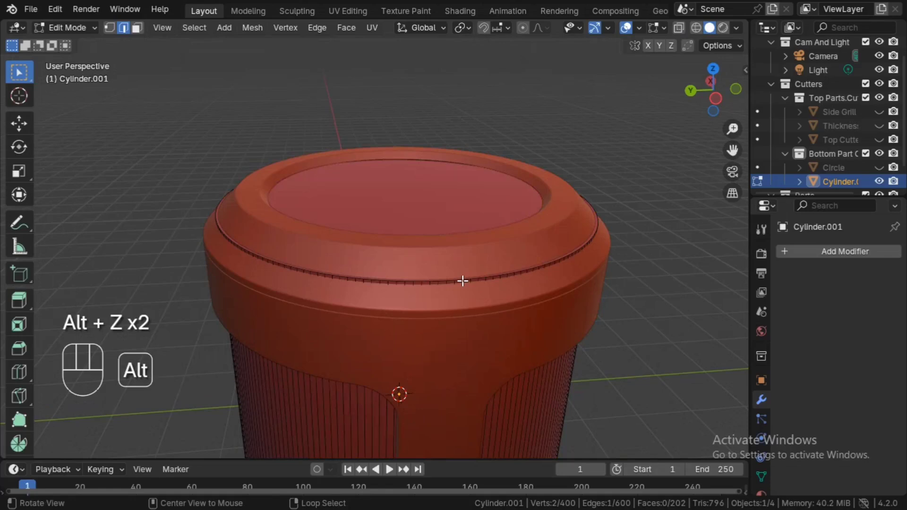
pyautogui.keyDown('alt'); pyautogui.keyDown('shift'); pyautogui.rightClick(458, 279); pyautogui.keyUp('shift'); pyautogui.keyUp('alt')
pyautogui.press('2')
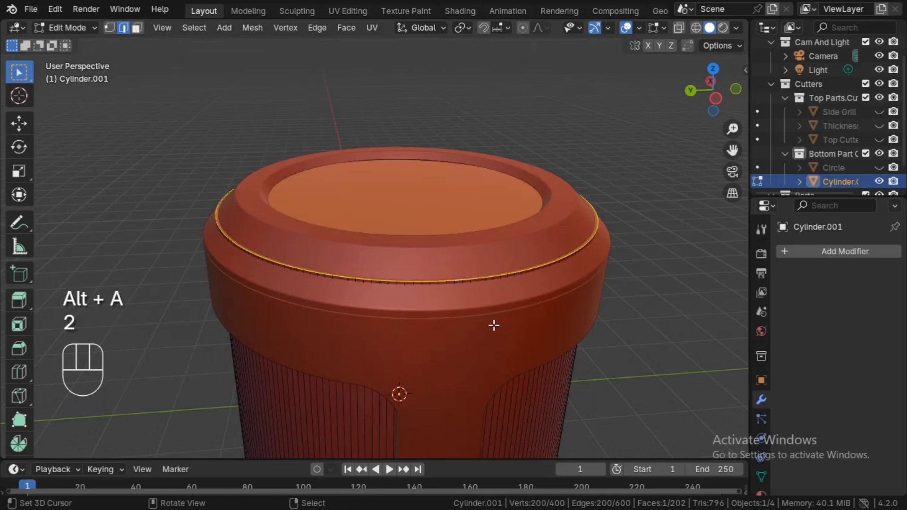
pyautogui.keyDown('ctrl'); pyautogui.keyDown('alt'); pyautogui.moveTo(494, 326); pyautogui.dragTo(715, 307); pyautogui.keyUp('alt'); pyautogui.keyUp('ctrl')
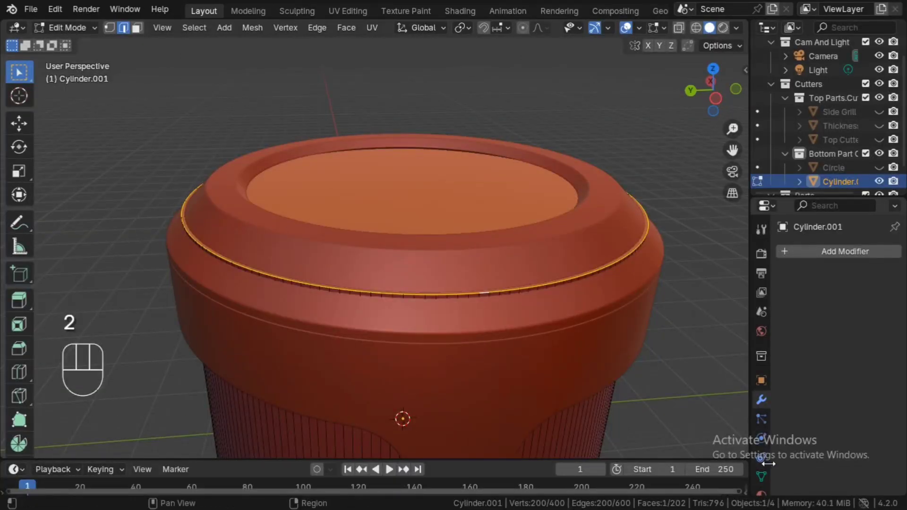
# Step: Create a vertex group on the new cylinder and assign the selected top rim to it
pyautogui.click(762, 477)
pyautogui.click(889, 294)
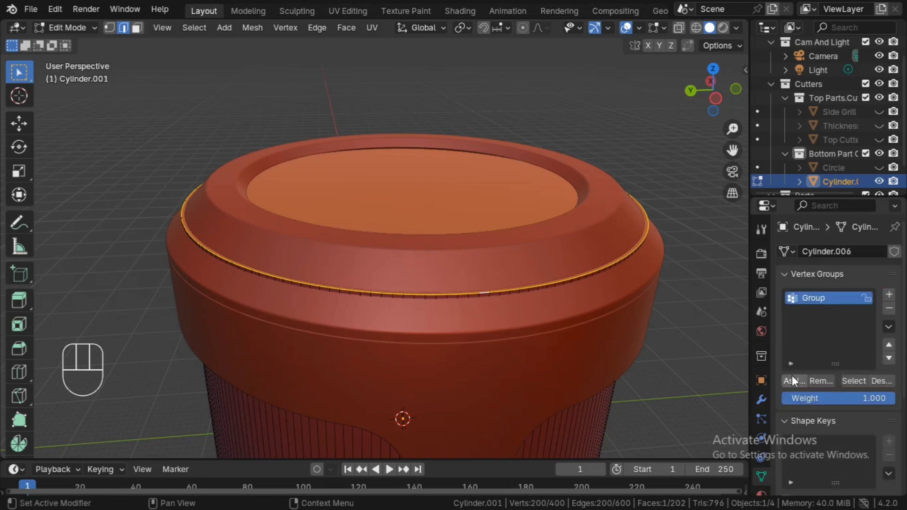
pyautogui.keyDown('alt'); pyautogui.moveTo(623, 313); pyautogui.dragTo(598, 324); pyautogui.keyUp('alt')
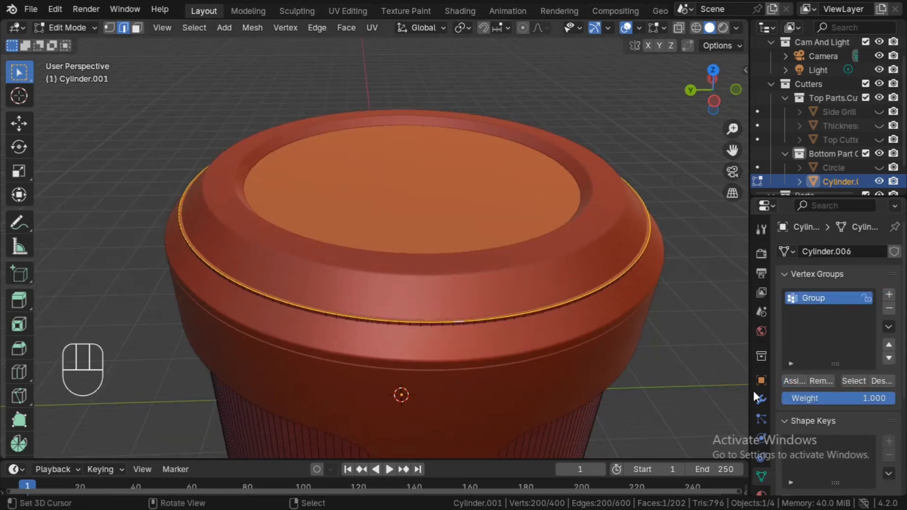
# Step: Add a Bevel modifier to the new cylinder, limited by vertex group to Group
pyautogui.click(761, 400)
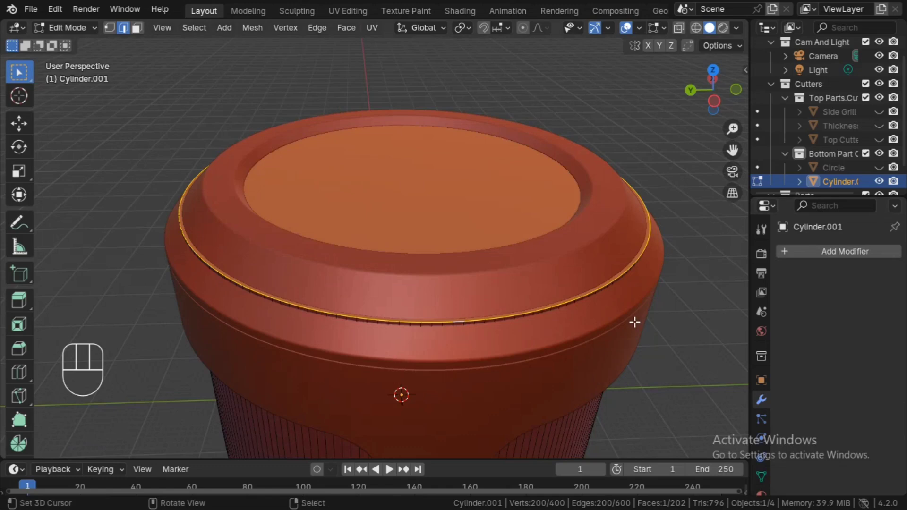
pyautogui.press('Tab')
pyautogui.click(808, 251)
pyautogui.moveTo(805, 252)
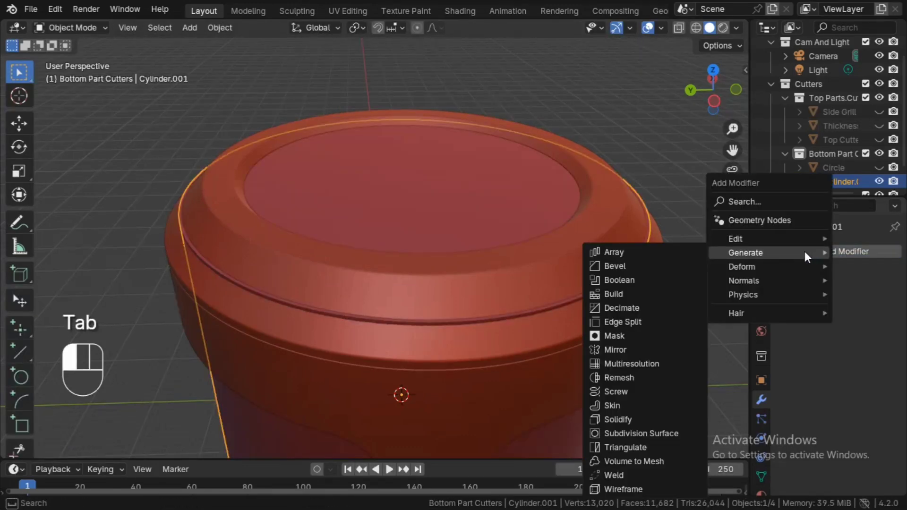
pyautogui.click(623, 265)
pyautogui.keyDown('alt'); pyautogui.keyDown('shift'); pyautogui.moveTo(680, 319); pyautogui.dragTo(677, 317); pyautogui.keyUp('shift'); pyautogui.keyUp('alt')
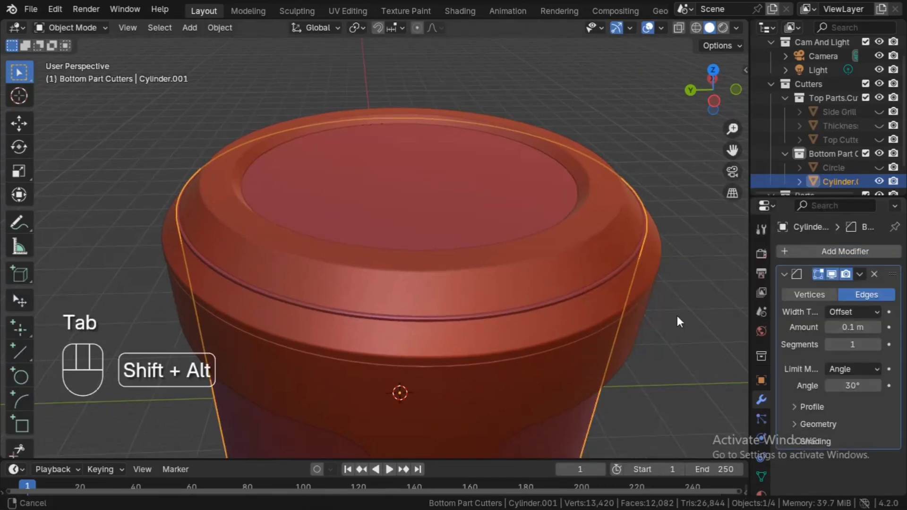
pyautogui.click(857, 369)
pyautogui.click(825, 430)
pyautogui.click(851, 384)
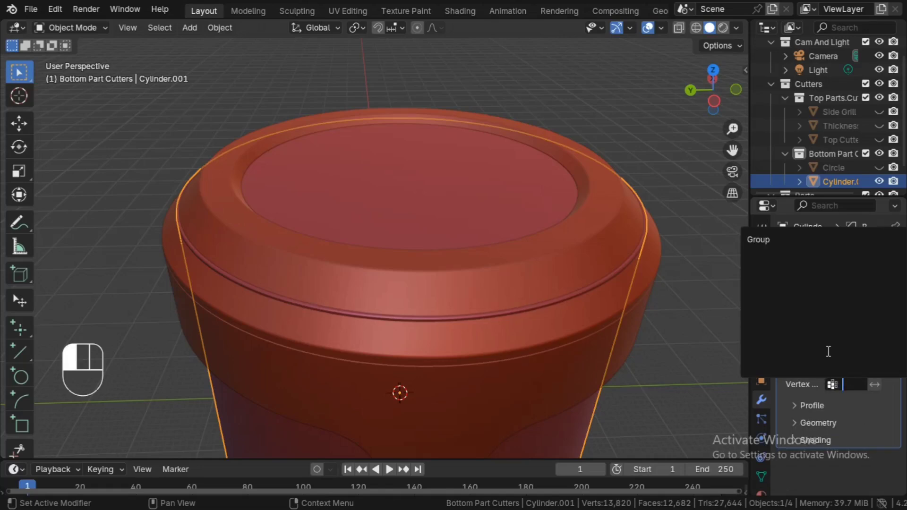
pyautogui.click(764, 238)
# Step: Try a bevel amount of 5 m on the new cylinder's top rim
pyautogui.keyDown('alt'); pyautogui.keyDown('shift'); pyautogui.moveTo(571, 315); pyautogui.dragTo(575, 302, button='middle'); pyautogui.keyUp('shift'); pyautogui.keyUp('alt')
pyautogui.moveTo(837, 325)
pyautogui.mouseDown()
pyautogui.moveTo(874, 325)
pyautogui.moveTo(840, 325)
pyautogui.mouseUp()
pyautogui.click(840, 325)
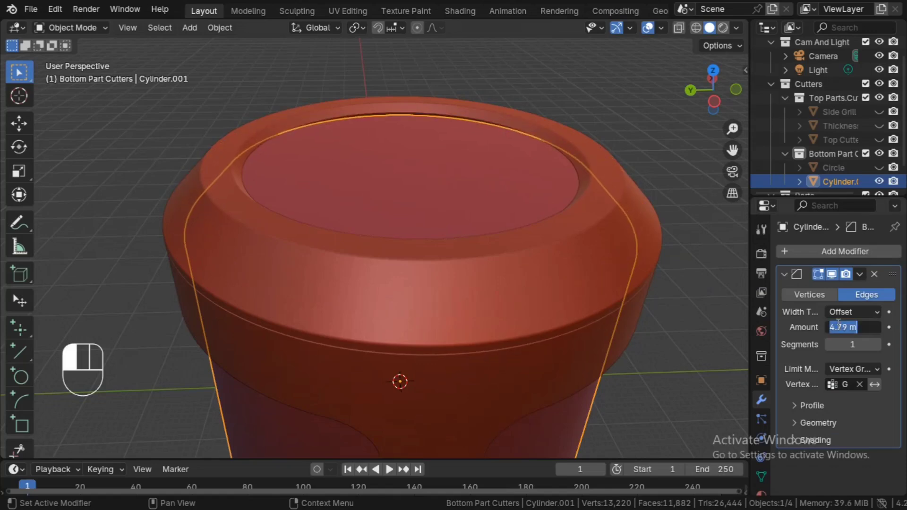
pyautogui.write('5')
pyautogui.press('Return')
# Step: Compare the bevel with the body in the left wireframe view and try an amount of 3 m
pyautogui.moveTo(640, 275)
pyautogui.keyDown('alt'); pyautogui.mouseDown(button='middle')
pyautogui.moveTo(636, 251)
pyautogui.moveTo(626, 263)
pyautogui.moveTo(623, 251)
pyautogui.moveTo(601, 246)
pyautogui.mouseUp(button='middle'); pyautogui.keyUp('alt')
pyautogui.press('z')
pyautogui.click(601, 252)
pyautogui.click(710, 97)
pyautogui.press('z')
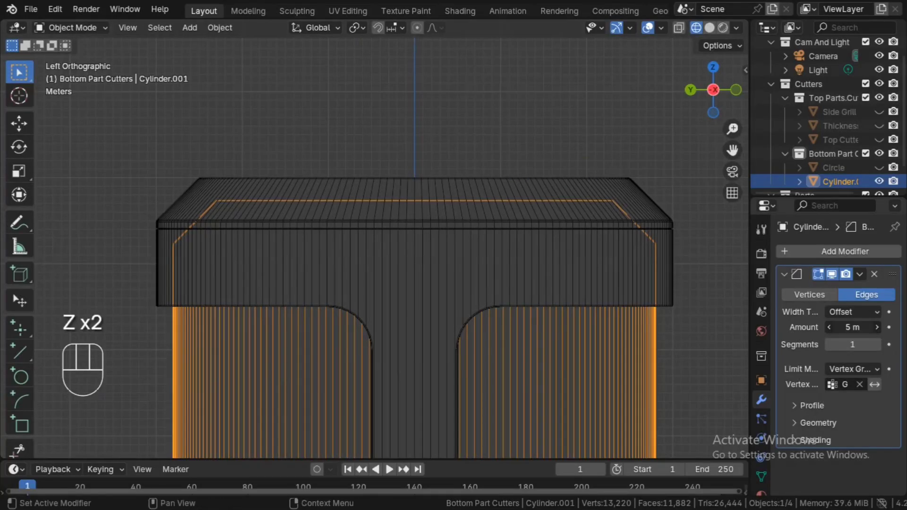
pyautogui.click(853, 327)
pyautogui.write('3')
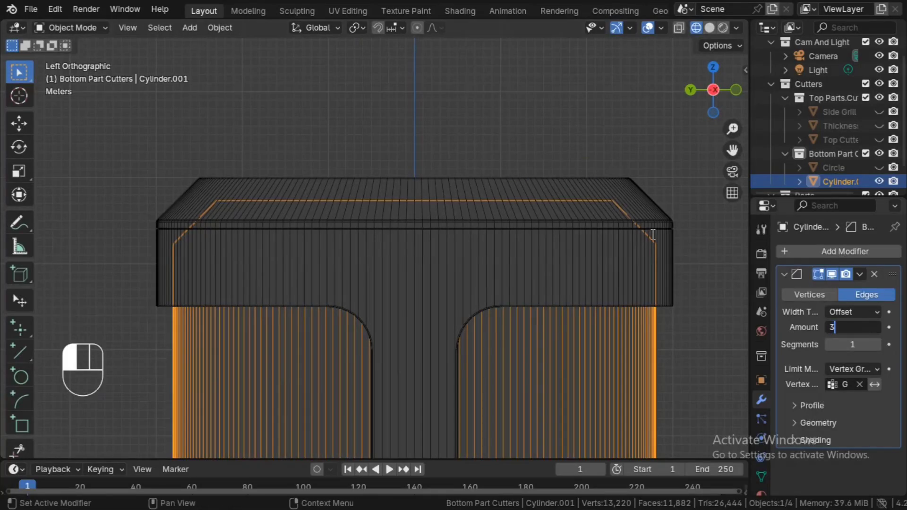
pyautogui.press('Return')
pyautogui.keyDown('alt'); pyautogui.moveTo(573, 209); pyautogui.dragTo(586, 307, button='middle'); pyautogui.keyUp('alt')
pyautogui.press('z')
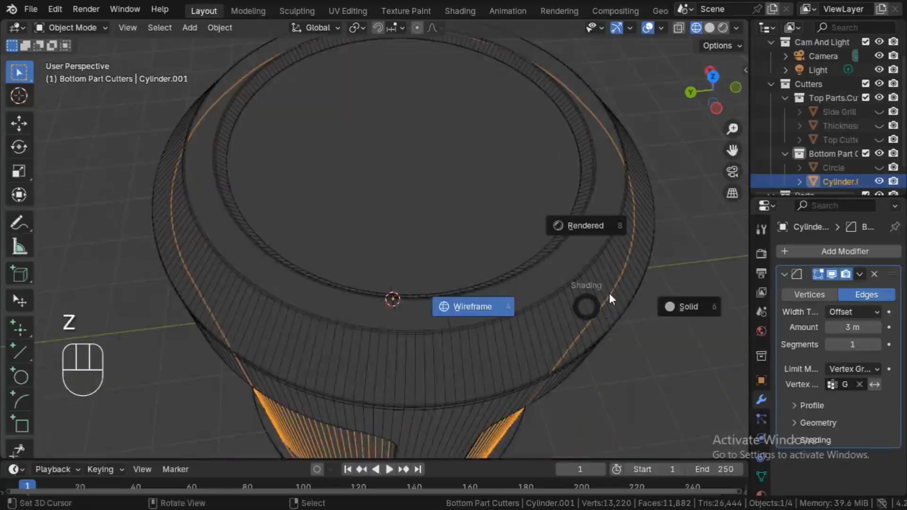
pyautogui.click(609, 298)
# Step: Try deleting the bottom cap face of the new cylinder
pyautogui.moveTo(604, 297)
pyautogui.keyDown('alt'); pyautogui.mouseDown()
pyautogui.moveTo(584, 247)
pyautogui.moveTo(562, 235)
pyautogui.moveTo(548, 202)
pyautogui.moveTo(574, 288)
pyautogui.moveTo(540, 334)
pyautogui.moveTo(501, 348)
pyautogui.moveTo(514, 174)
pyautogui.moveTo(523, 316)
pyautogui.moveTo(443, 385)
pyautogui.mouseUp(); pyautogui.keyUp('alt')
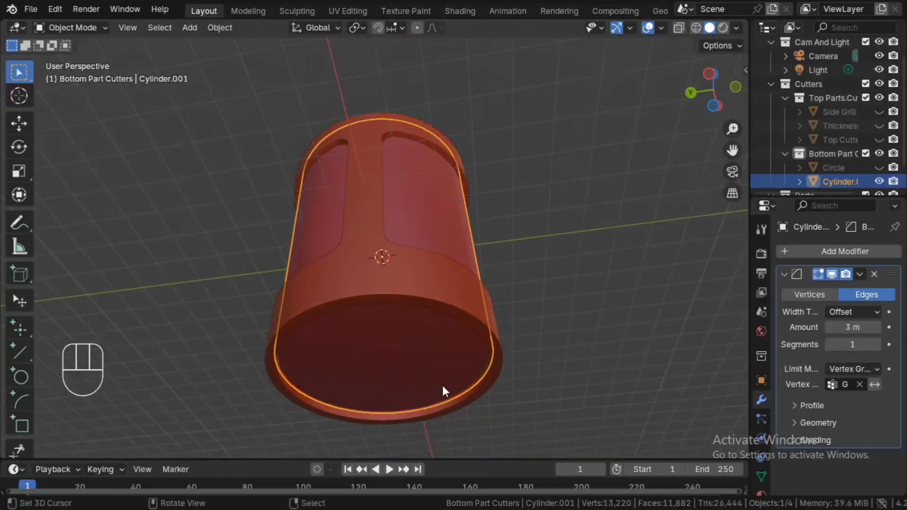
pyautogui.press('Tab')
pyautogui.press('3')
pyautogui.press('x')
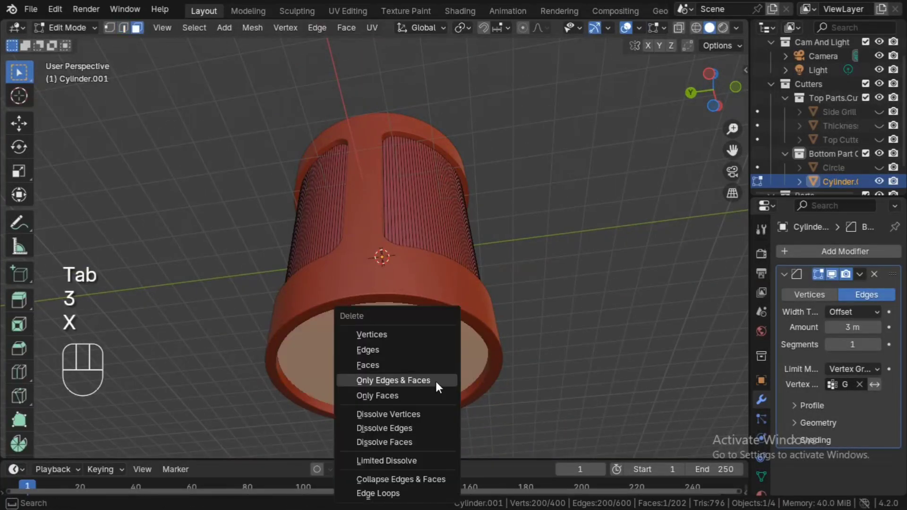
pyautogui.click(436, 367)
# Step: Move the new cylinder up 0.45 m along the global Z axis
pyautogui.keyDown('alt'); pyautogui.moveTo(435, 366); pyautogui.dragTo(482, 290); pyautogui.keyUp('alt')
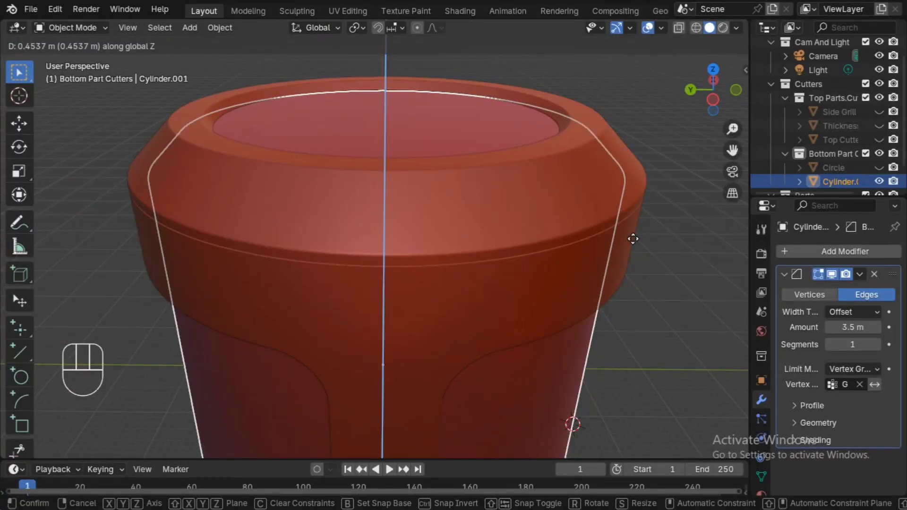
pyautogui.write('0.')
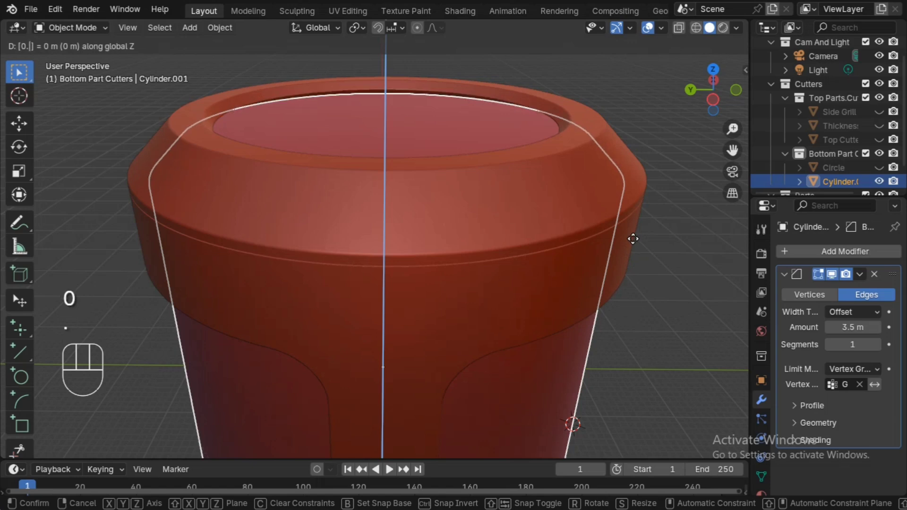
pyautogui.write('45')
pyautogui.click(634, 239)
# Step: Apply the Bevel modifier on the new cylinder
pyautogui.keyDown('alt'); pyautogui.moveTo(644, 199); pyautogui.dragTo(552, 305); pyautogui.keyUp('alt')
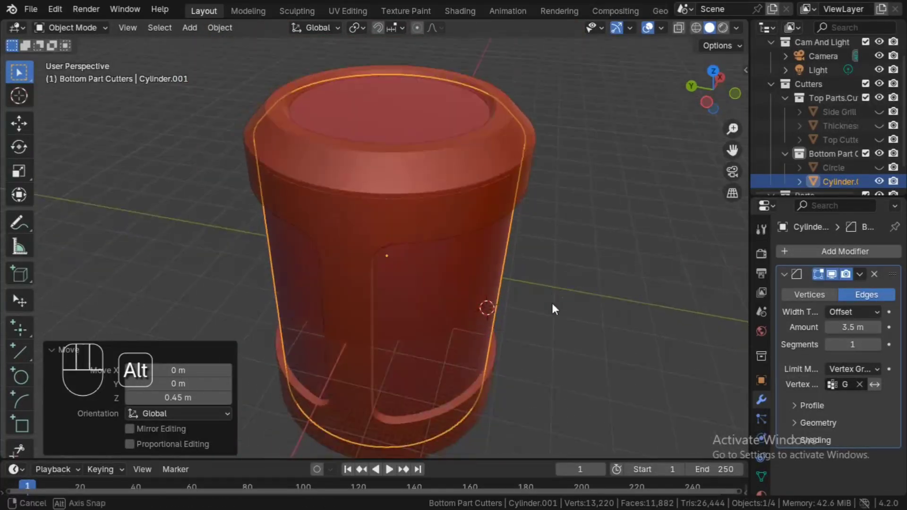
pyautogui.click(859, 275)
pyautogui.click(846, 288)
# Step: Add 200 evenly spaced horizontal loop cuts around the side wall of the new cylinder
pyautogui.press('Tab')
pyautogui.keyDown('alt'); pyautogui.moveTo(532, 300); pyautogui.dragTo(516, 293); pyautogui.keyUp('alt')
pyautogui.hotkey('alt', 'z')
pyautogui.keyDown('alt'); pyautogui.moveTo(523, 291); pyautogui.dragTo(531, 285, button='middle'); pyautogui.keyUp('alt')
pyautogui.hotkey('alt', 'z')
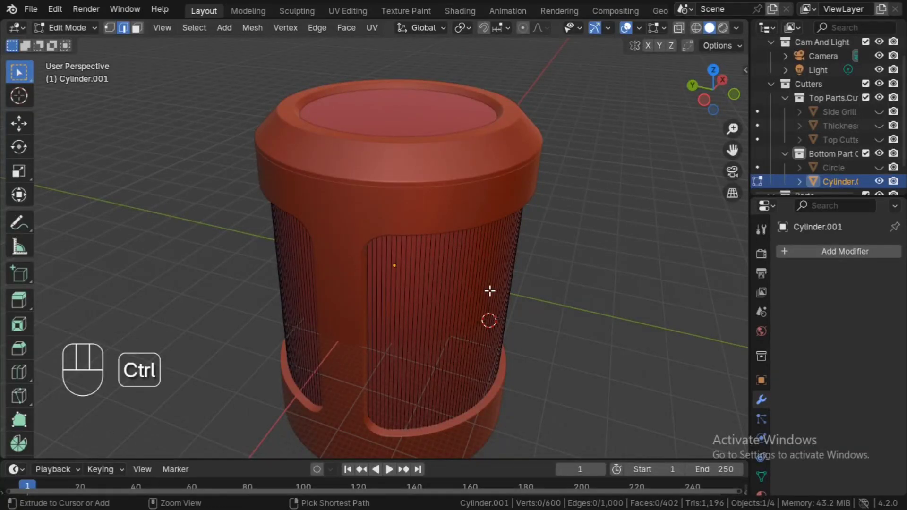
pyautogui.hotkey('ctrl', 'r')
pyautogui.write('200')
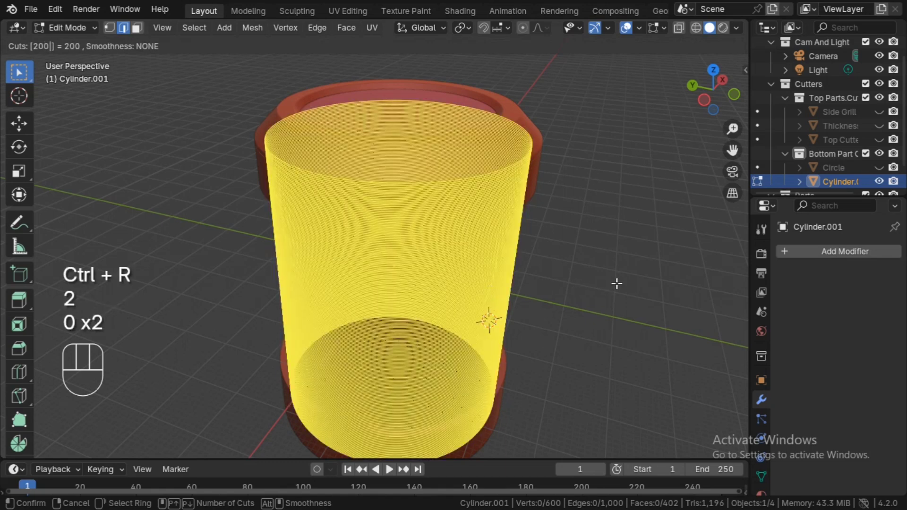
pyautogui.click(610, 309)
pyautogui.click(609, 310)
pyautogui.keyDown('alt'); pyautogui.moveTo(610, 309); pyautogui.dragTo(605, 277); pyautogui.keyUp('alt')
pyautogui.press('Tab')
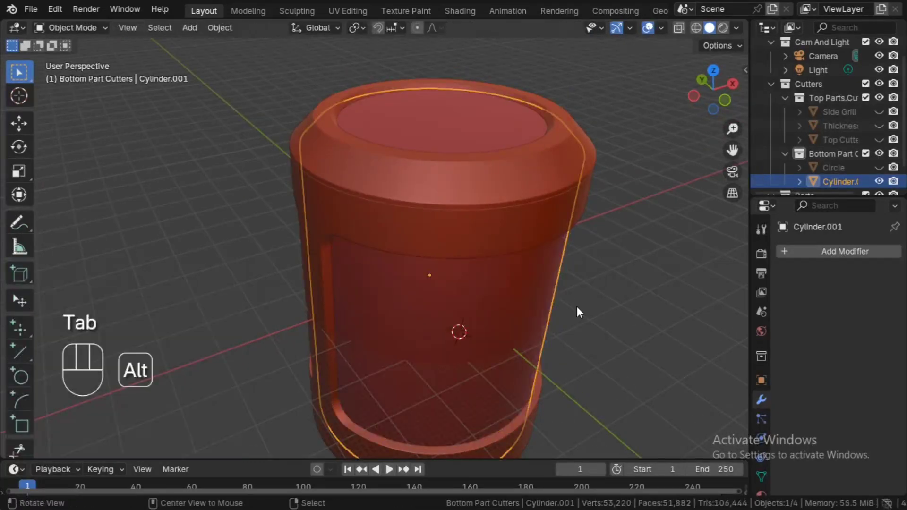
# Step: Inspect the cylinder inside the body in wireframe shading from above, including the body's base mesh
pyautogui.keyDown('alt'); pyautogui.moveTo(576, 306); pyautogui.dragTo(577, 274); pyautogui.keyUp('alt')
pyautogui.press('z')
pyautogui.click(556, 275)
pyautogui.moveTo(557, 302)
pyautogui.keyDown('ctrl'); pyautogui.keyDown('alt'); pyautogui.mouseDown()
pyautogui.moveTo(560, 231)
pyautogui.moveTo(558, 285)
pyautogui.moveTo(574, 318)
pyautogui.moveTo(504, 258)
pyautogui.moveTo(499, 273)
pyautogui.mouseUp(); pyautogui.keyUp('alt'); pyautogui.keyUp('ctrl')
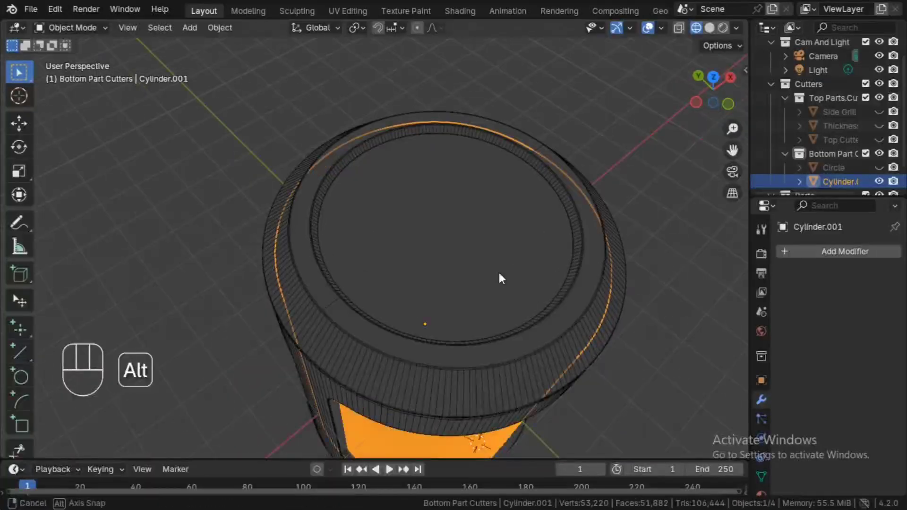
pyautogui.click(499, 273)
pyautogui.press('Tab')
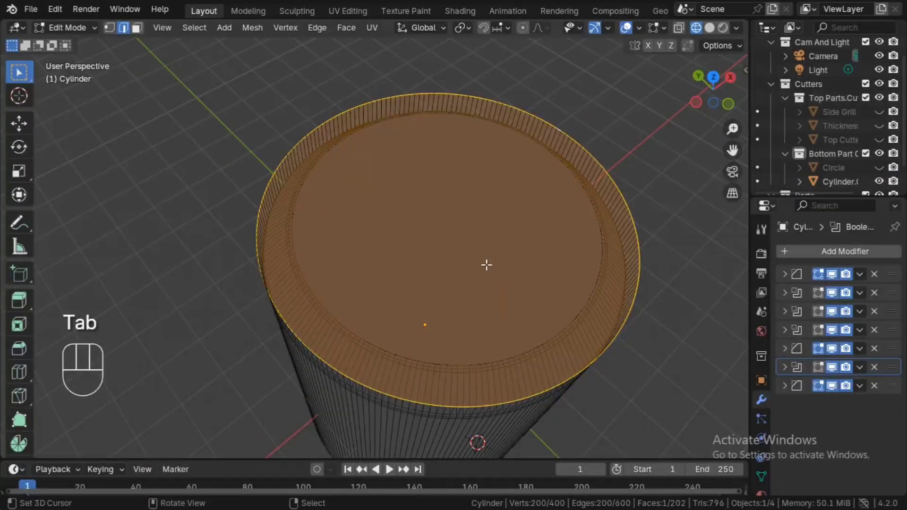
pyautogui.press('Tab')
pyautogui.keyDown('alt'); pyautogui.moveTo(517, 286); pyautogui.dragTo(508, 256); pyautogui.keyUp('alt')
# Step: Move the Cylinder.001 object from the bottom-part cutters into the Parts collection
pyautogui.click(508, 258)
pyautogui.press('`')
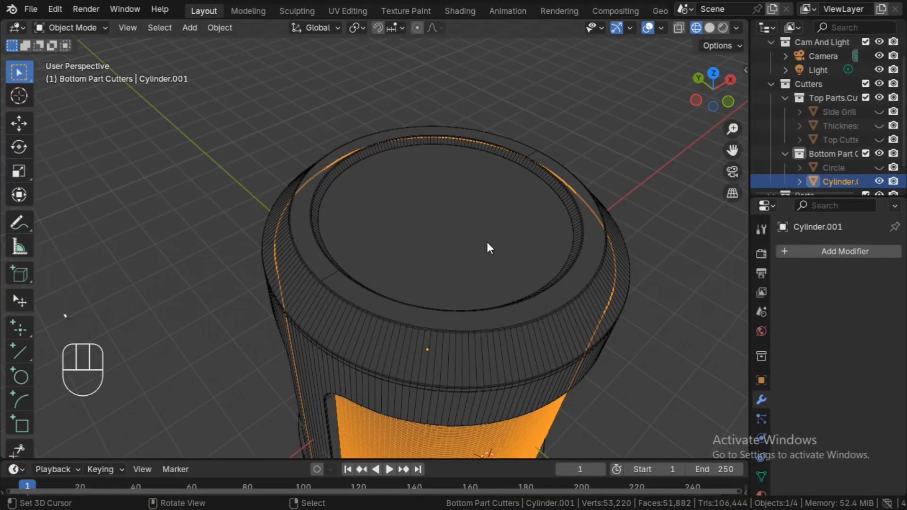
pyautogui.scroll(-2, 842, 161)
pyautogui.moveTo(838, 157); pyautogui.dragTo(830, 185)
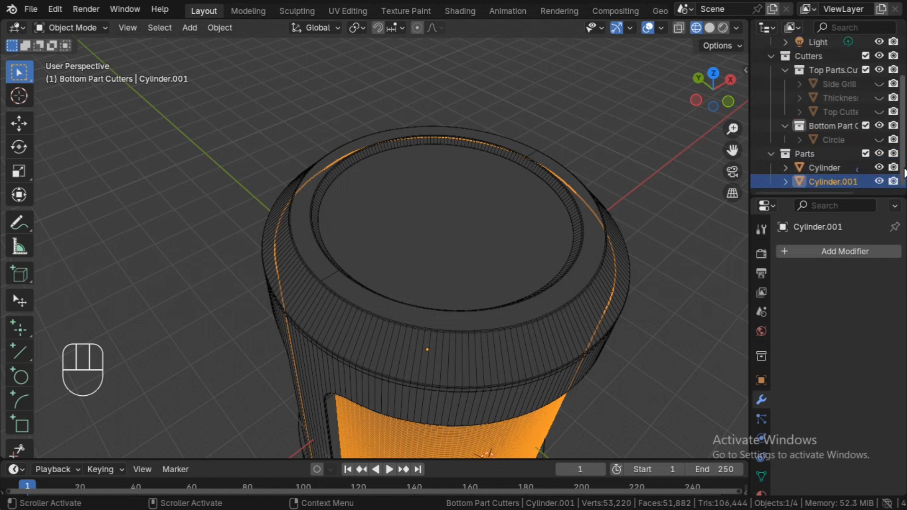
# Step: Rename the Cylinder object to Top Part and Cylinder.001 to Grill, and save the file
pyautogui.doubleClick(834, 168)
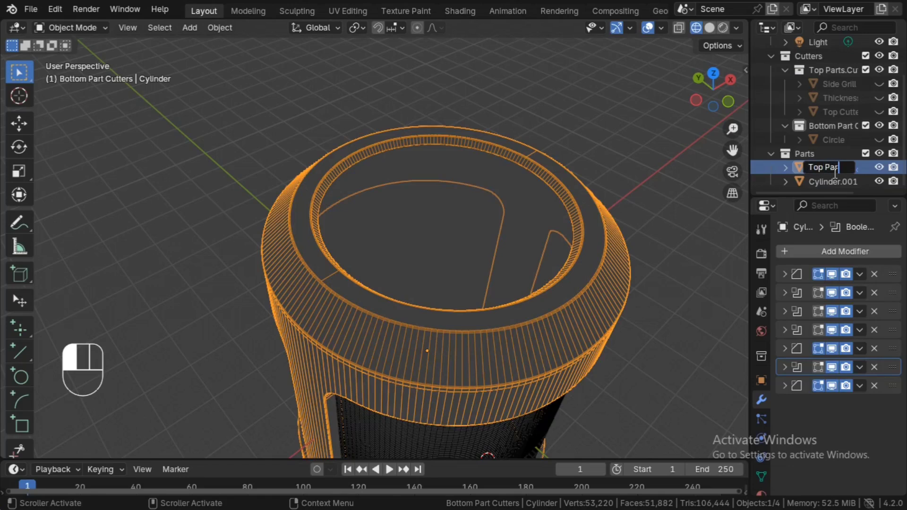
pyautogui.press('Return')
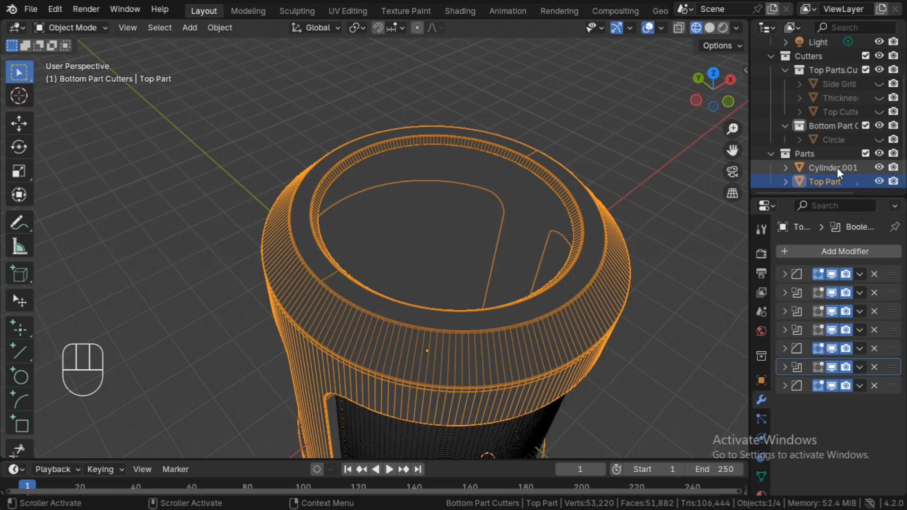
pyautogui.click(837, 168)
pyautogui.doubleClick(837, 168)
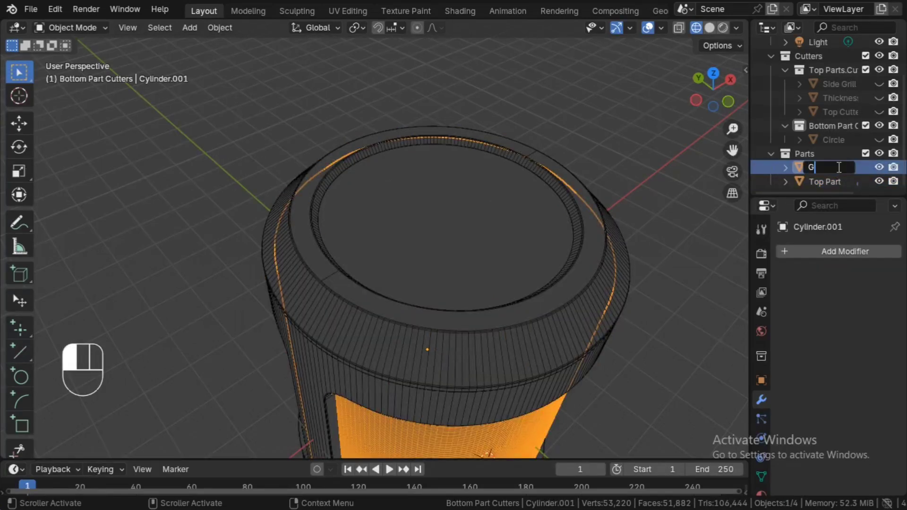
pyautogui.press('Return')
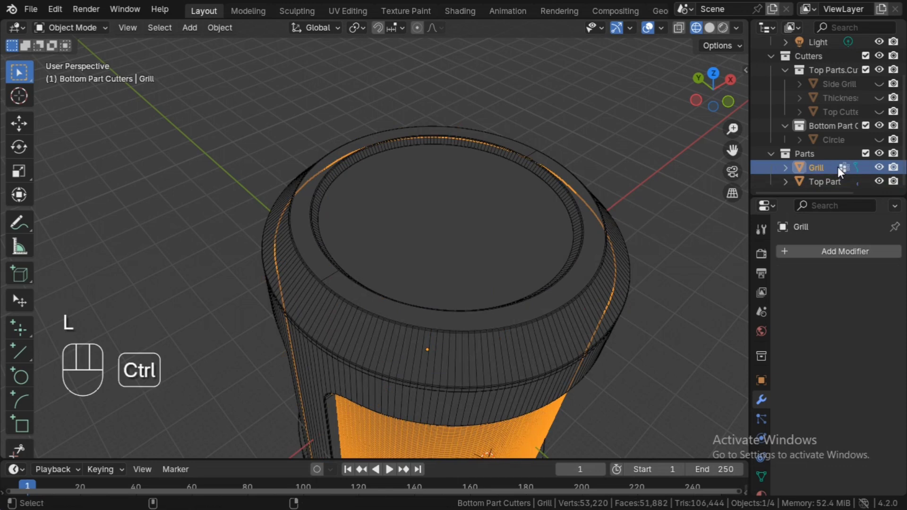
pyautogui.hotkey('ctrl', 's')
# Step: Delete the large top cap face of the Grill mesh
pyautogui.moveTo(442, 310); pyautogui.dragTo(466, 319, button='middle')
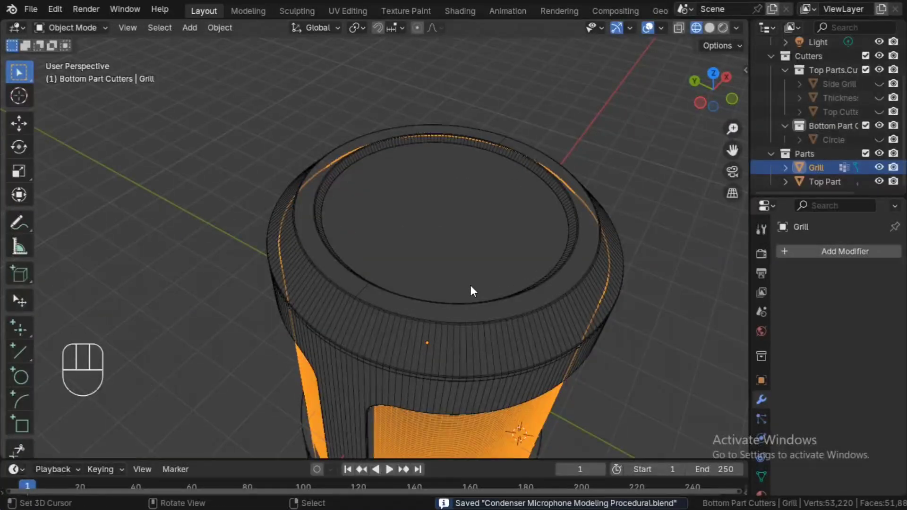
pyautogui.press('Tab')
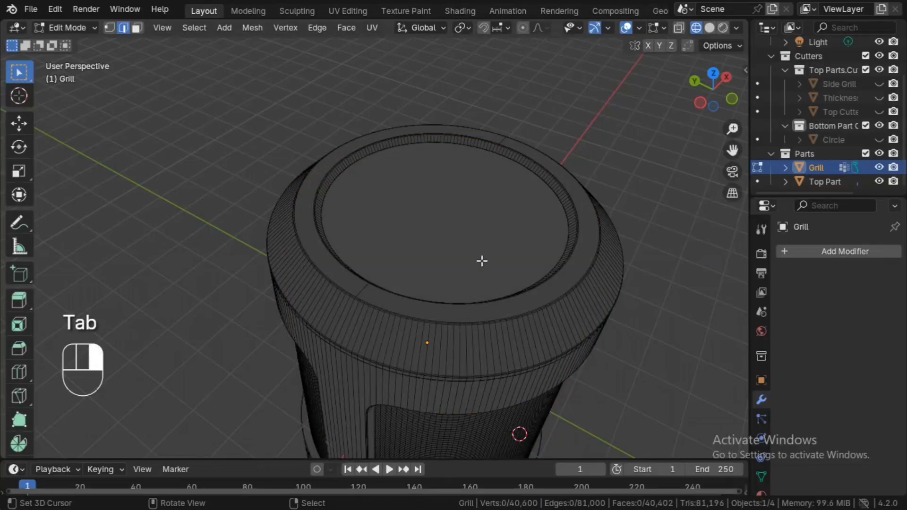
pyautogui.press('3')
pyautogui.hotkey('alt', 'z')
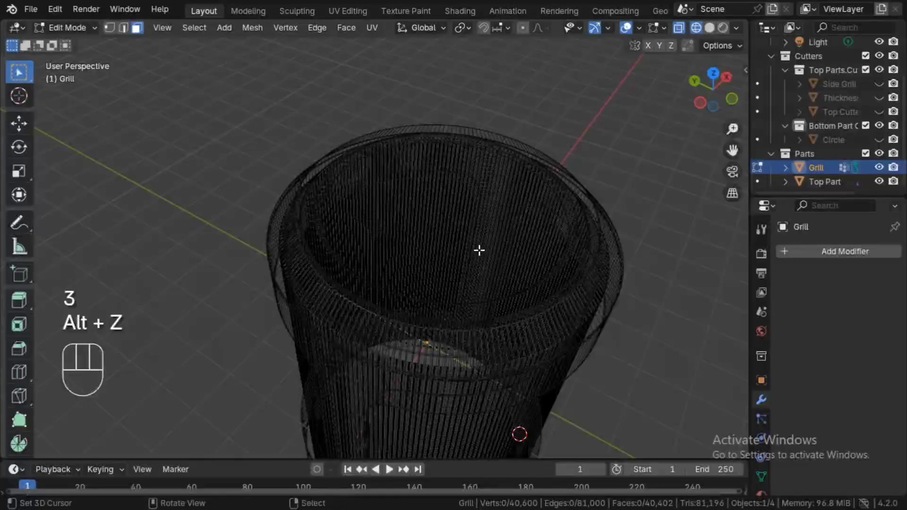
pyautogui.rightClick(478, 249)
pyautogui.hotkey('alt', 'z')
pyautogui.rightClick(479, 232)
pyautogui.keyDown('alt'); pyautogui.moveTo(505, 326); pyautogui.dragTo(460, 324); pyautogui.keyUp('alt')
pyautogui.hotkey('alt', 'z')
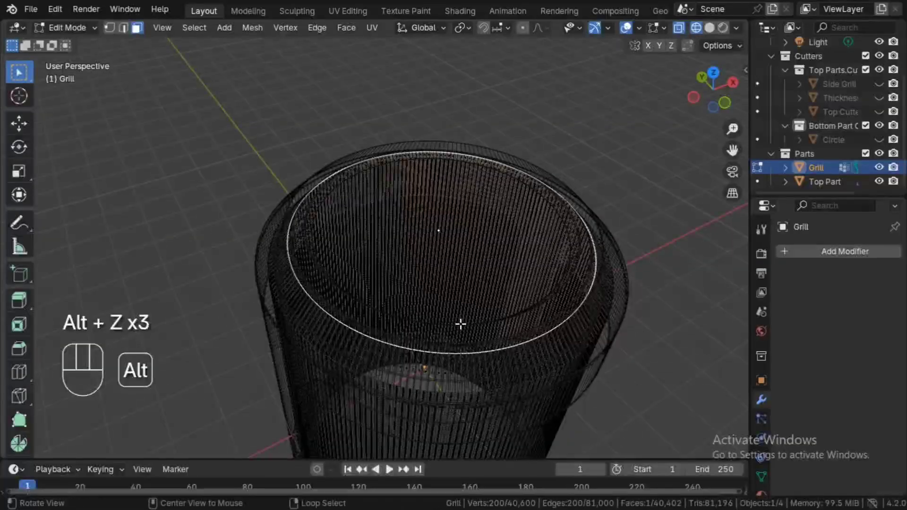
pyautogui.press('x')
pyautogui.click(460, 324)
# Step: Hide the Top Part object to expose the Grill's open upper rim
pyautogui.hotkey('alt', 'z')
pyautogui.keyDown('alt'); pyautogui.moveTo(506, 284); pyautogui.dragTo(492, 307); pyautogui.keyUp('alt')
pyautogui.hotkey('alt', 'z')
pyautogui.click(879, 181)
pyautogui.hotkey('alt', 'z')
pyautogui.keyDown('alt'); pyautogui.keyDown('shift'); pyautogui.moveTo(600, 367); pyautogui.dragTo(517, 293); pyautogui.keyUp('shift'); pyautogui.keyUp('alt')
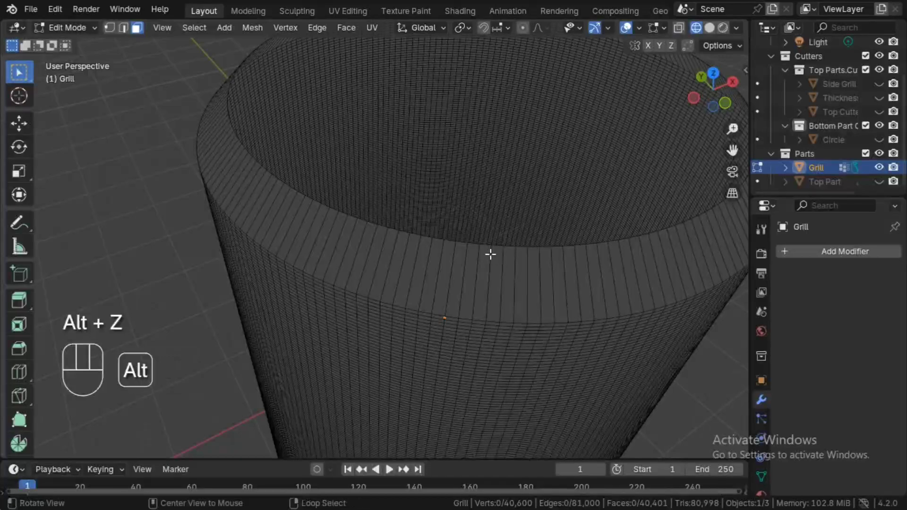
# Step: Close the Grill's open top edge loop with Grid Fill in solid shading and show the Top Part again
pyautogui.press('2')
pyautogui.hotkey('alt', 'z')
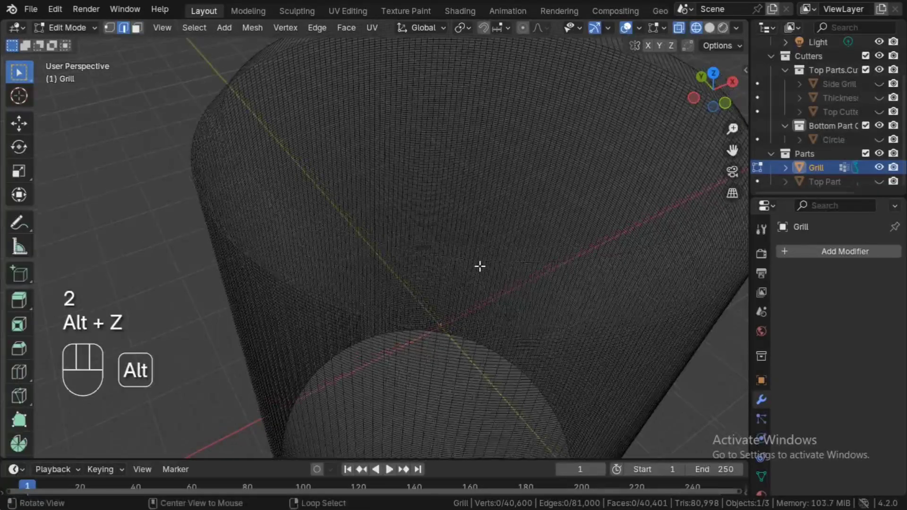
pyautogui.hotkey('alt', 'z')
pyautogui.press('z')
pyautogui.click(569, 269)
pyautogui.keyDown('alt'); pyautogui.keyDown('shift'); pyautogui.click(477, 261); pyautogui.keyUp('shift'); pyautogui.keyUp('alt')
pyautogui.keyDown('ctrl'); pyautogui.keyDown('alt'); pyautogui.moveTo(534, 186); pyautogui.dragTo(503, 266); pyautogui.keyUp('alt'); pyautogui.keyUp('ctrl')
pyautogui.press('space')
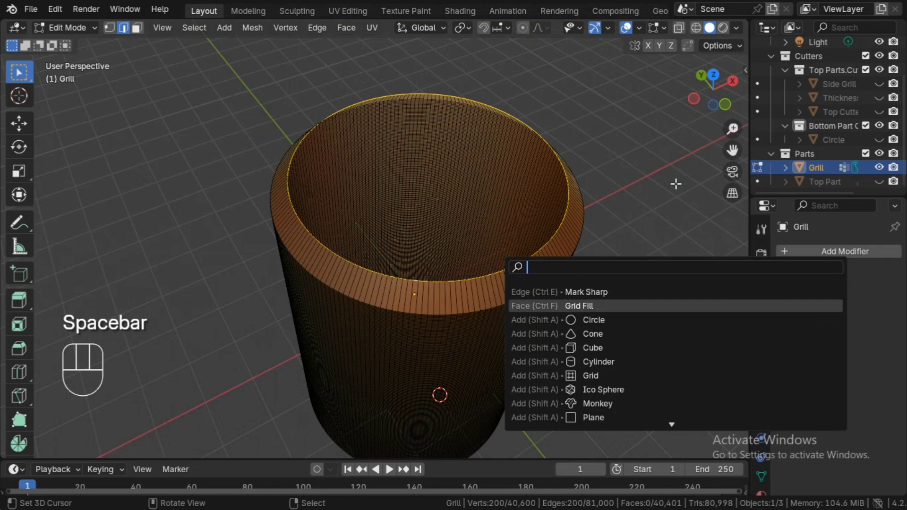
pyautogui.press('Return')
pyautogui.press('Tab')
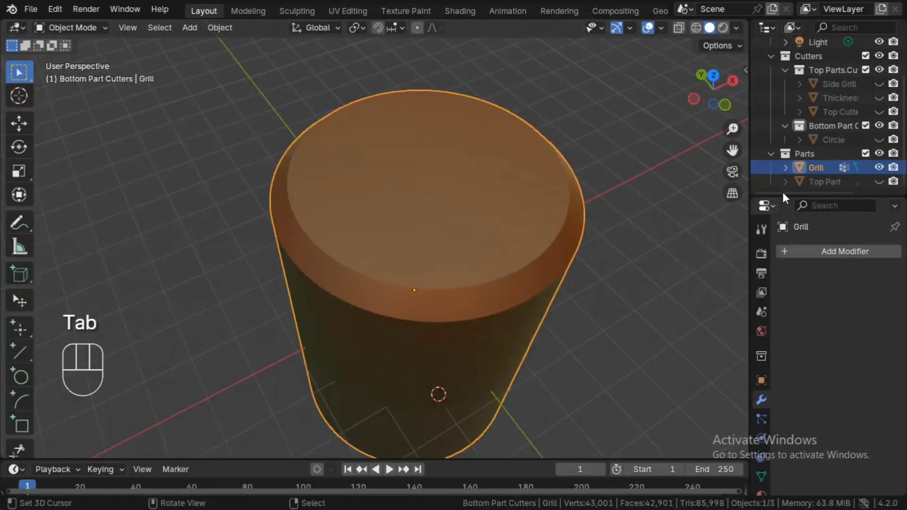
pyautogui.click(879, 182)
pyautogui.keyDown('alt'); pyautogui.moveTo(543, 229); pyautogui.dragTo(530, 194, button='middle'); pyautogui.keyUp('alt')
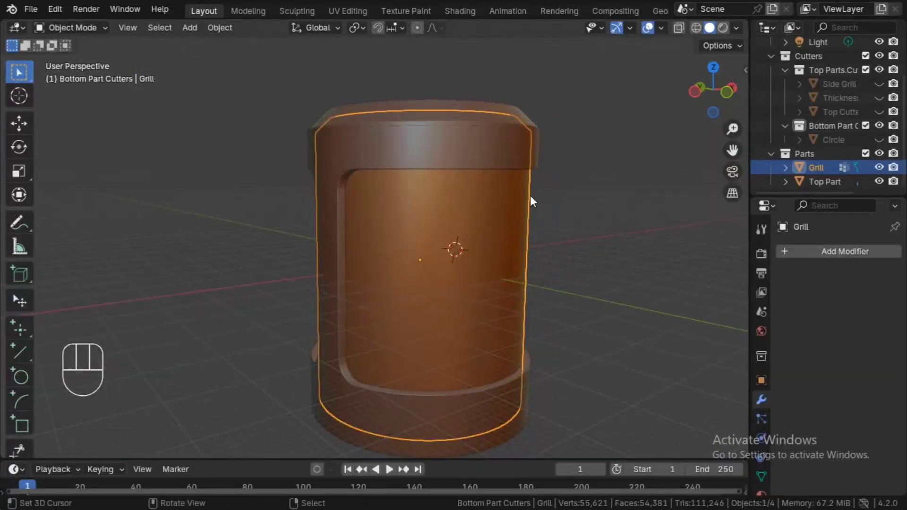
# Step: Switch to the Geometry Nodes workspace and create a new geometry node tree on the Grill
pyautogui.hscroll(5, 585, 12)
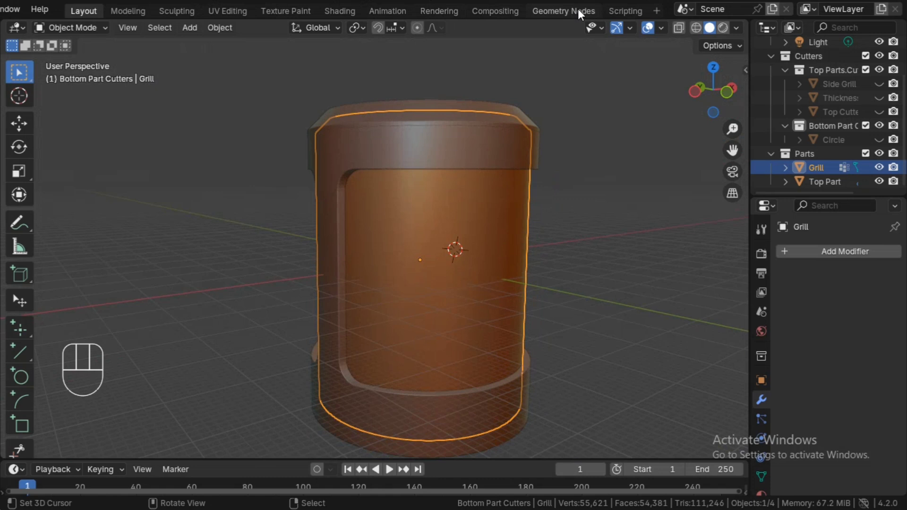
pyautogui.click(578, 9)
pyautogui.moveTo(562, 92); pyautogui.dragTo(562, 218, button='middle')
pyautogui.keyDown('ctrl'); pyautogui.moveTo(584, 121); pyautogui.dragTo(561, 177, button='middle'); pyautogui.keyUp('ctrl')
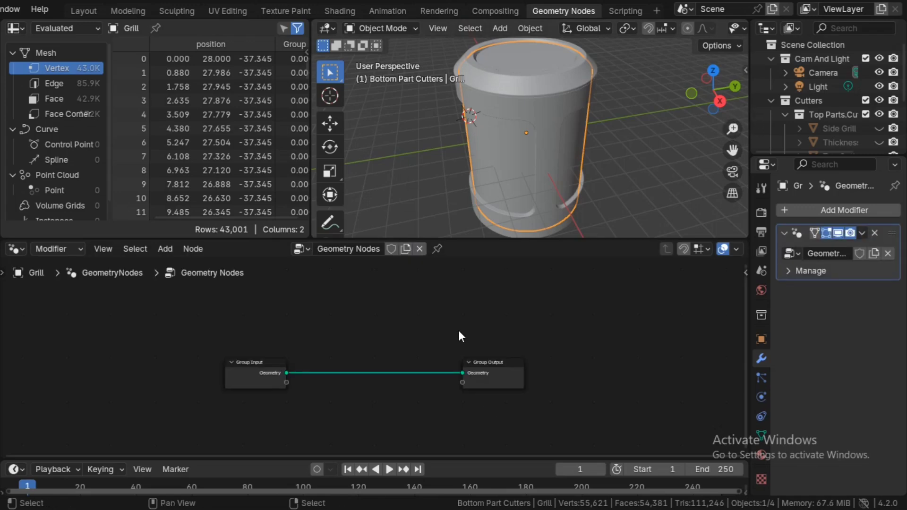
pyautogui.scroll(-5, 717, 34)
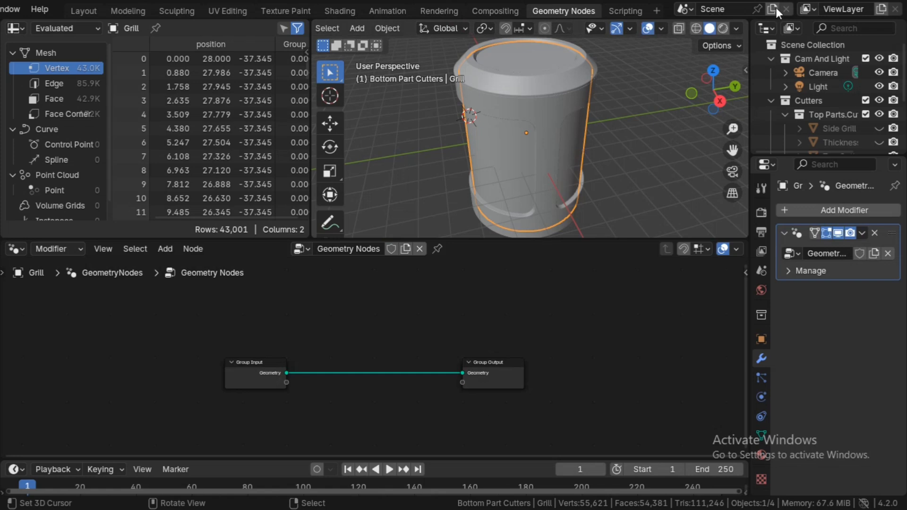
# Step: Set the node workspace's viewport lighting to MatCap with the red clay sphere
pyautogui.click(736, 29)
pyautogui.click(724, 94)
pyautogui.click(695, 127)
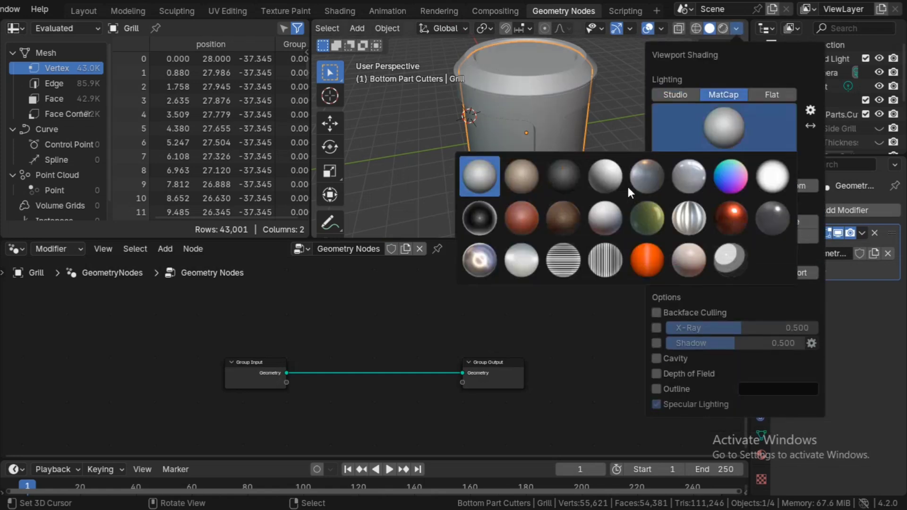
pyautogui.click(520, 222)
# Step: Insert a Mesh to Curve node between Group Input and Group Output, moving Group Output aside for space
pyautogui.keyDown('ctrl'); pyautogui.moveTo(485, 360); pyautogui.dragTo(437, 325, button='middle'); pyautogui.keyUp('ctrl')
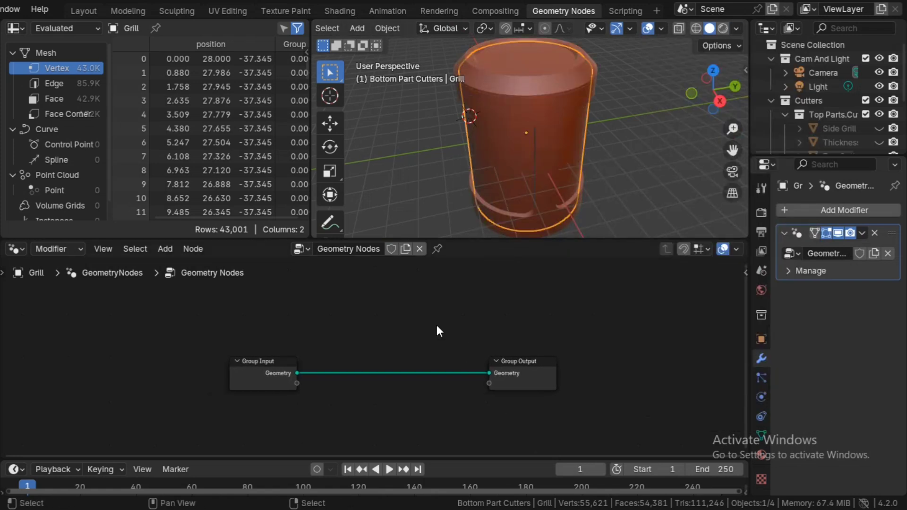
pyautogui.press('F3')
pyautogui.press('Escape')
pyautogui.press('F3')
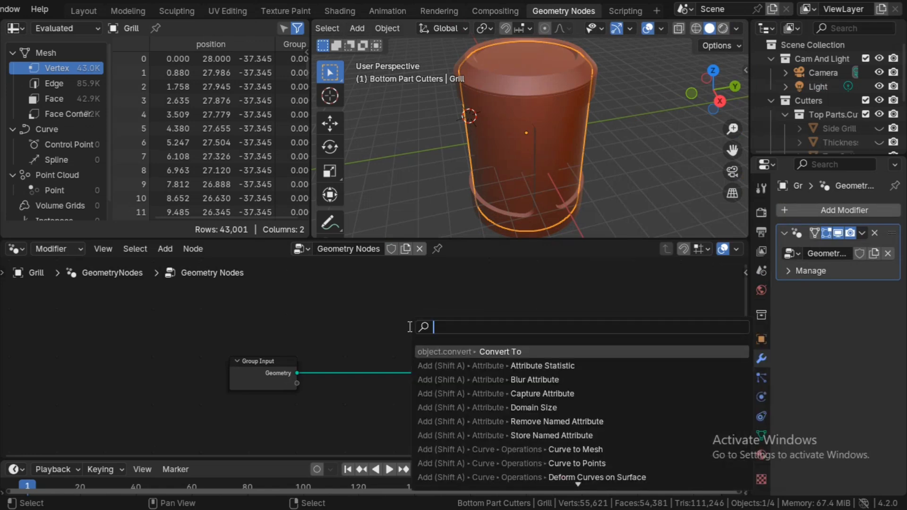
pyautogui.write('mesh')
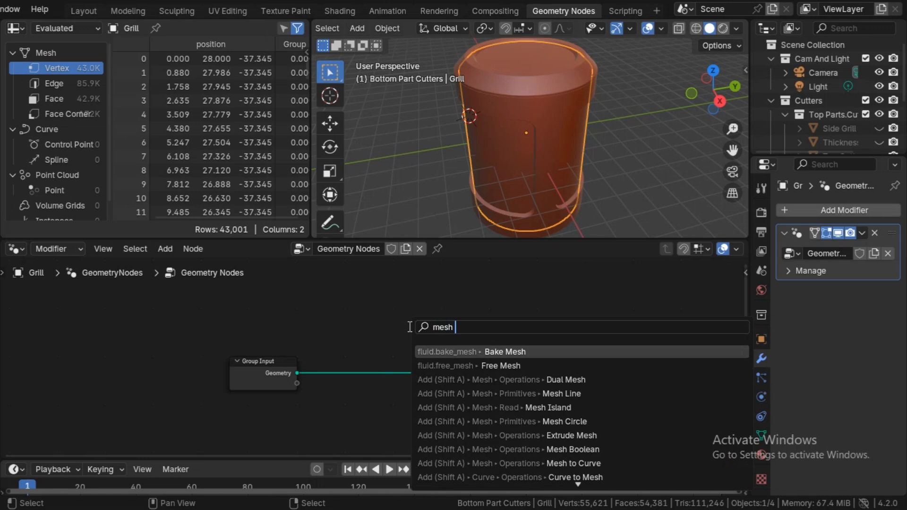
pyautogui.write(' to')
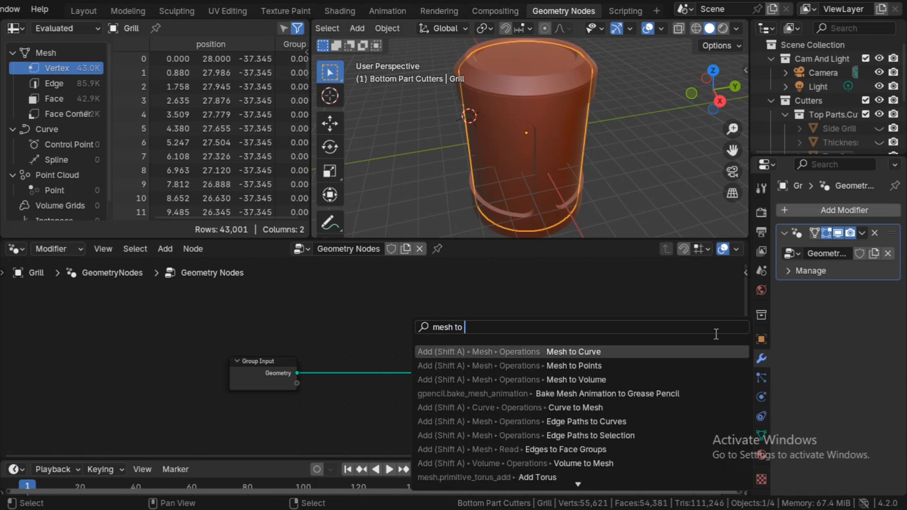
pyautogui.click(603, 352)
pyautogui.click(385, 363)
pyautogui.keyDown('ctrl'); pyautogui.hscroll(-2, 549, 370); pyautogui.keyUp('ctrl')
pyautogui.moveTo(550, 370); pyautogui.dragTo(666, 246)
# Step: Check the Grill's curves in X-ray view and insert a Curve to Mesh node after Mesh to Curve
pyautogui.moveTo(680, 156); pyautogui.dragTo(655, 187, button='middle')
pyautogui.keyDown('ctrl'); pyautogui.moveTo(655, 188); pyautogui.dragTo(631, 112, button='middle'); pyautogui.keyUp('ctrl')
pyautogui.hotkey('alt', 'z')
pyautogui.keyDown('ctrl'); pyautogui.moveTo(622, 177); pyautogui.dragTo(636, 127, button='middle'); pyautogui.keyUp('ctrl')
pyautogui.moveTo(650, 142); pyautogui.dragTo(576, 233, button='middle')
pyautogui.press('F3')
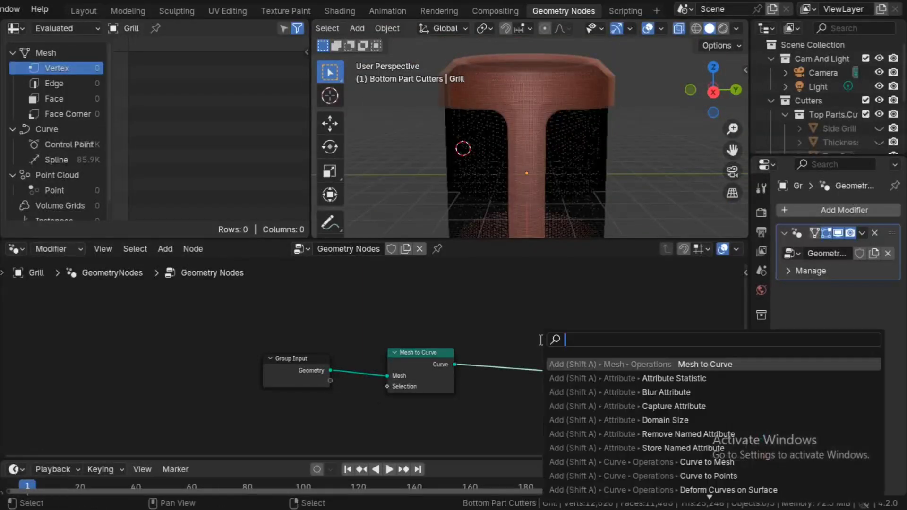
pyautogui.write('c')
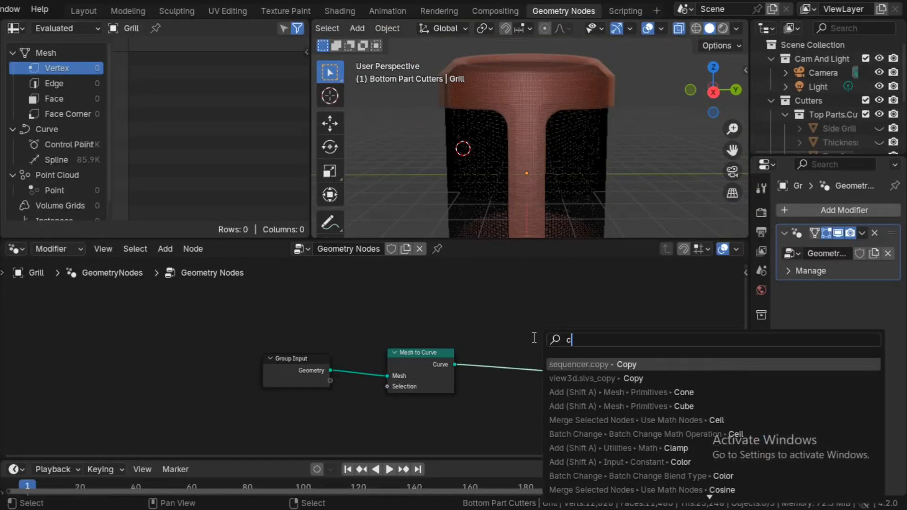
pyautogui.write('urve to')
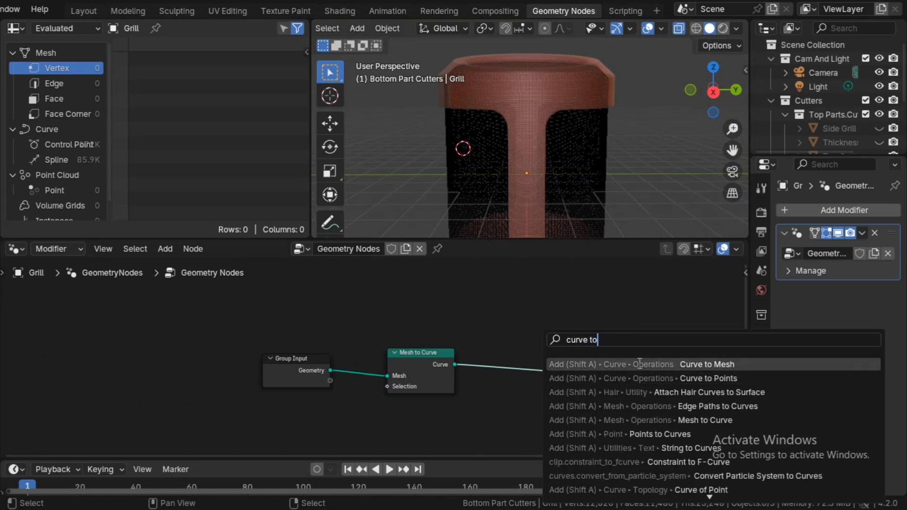
pyautogui.press('Return')
pyautogui.click(485, 355)
# Step: Add a Curve Circle node with resolution 1 and radius 0.1 m, and connect it to Curve to Mesh's Profile Curve
pyautogui.moveTo(642, 352); pyautogui.dragTo(654, 317, button='middle')
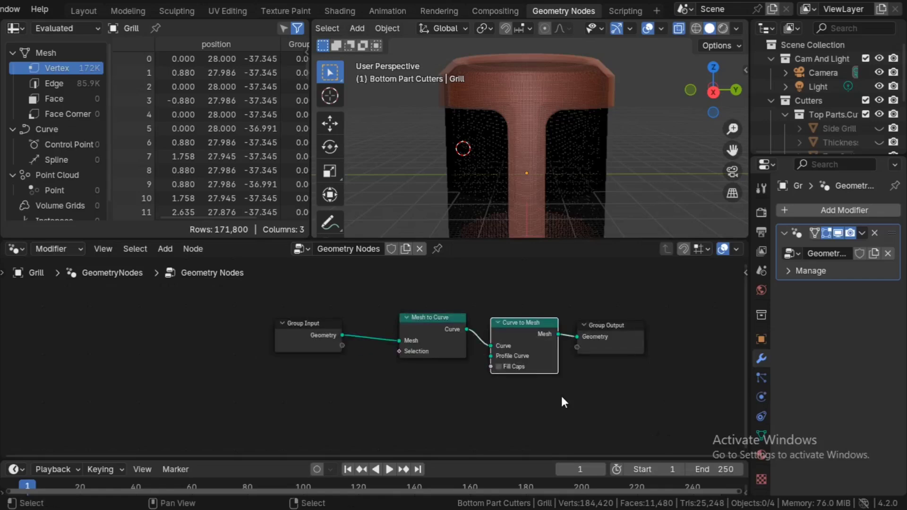
pyautogui.press('F3')
pyautogui.write('c')
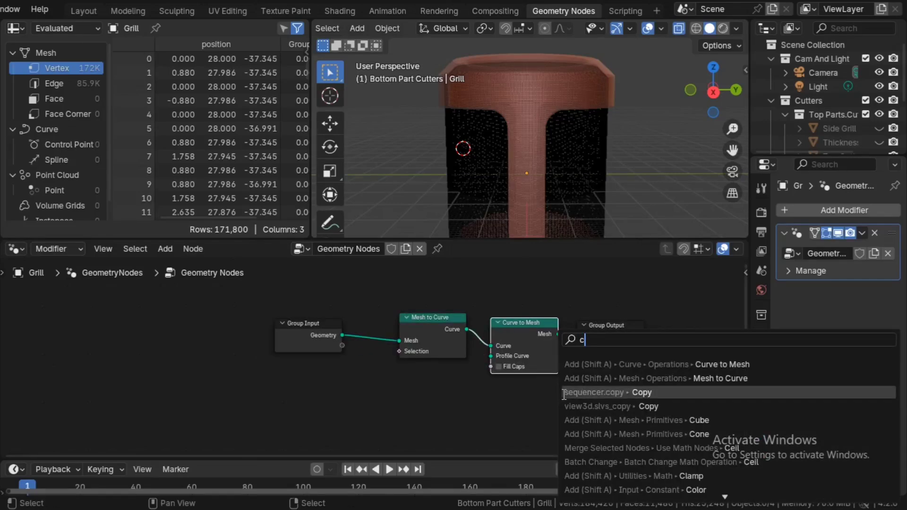
pyautogui.write('urve circl')
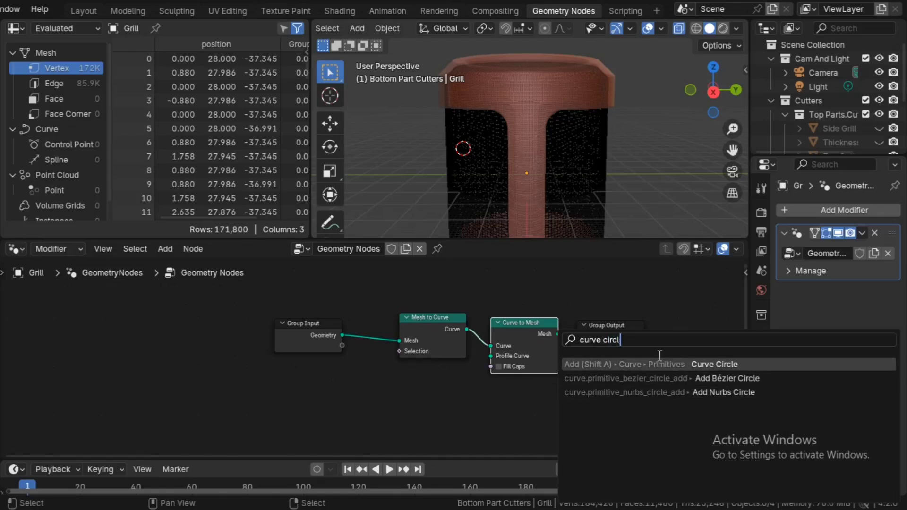
pyautogui.click(634, 358)
pyautogui.click(420, 373)
pyautogui.keyDown('ctrl'); pyautogui.moveTo(546, 397); pyautogui.dragTo(627, 352, button='middle'); pyautogui.keyUp('ctrl')
pyautogui.moveTo(518, 396); pyautogui.dragTo(483, 394)
pyautogui.keyDown('ctrl'); pyautogui.moveTo(547, 391); pyautogui.dragTo(490, 374, button='middle'); pyautogui.keyUp('ctrl')
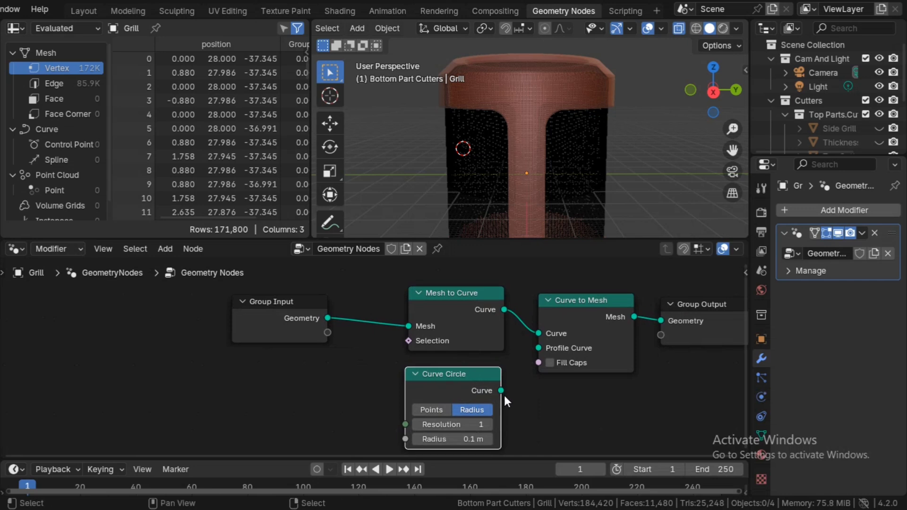
pyautogui.moveTo(502, 389); pyautogui.dragTo(540, 349)
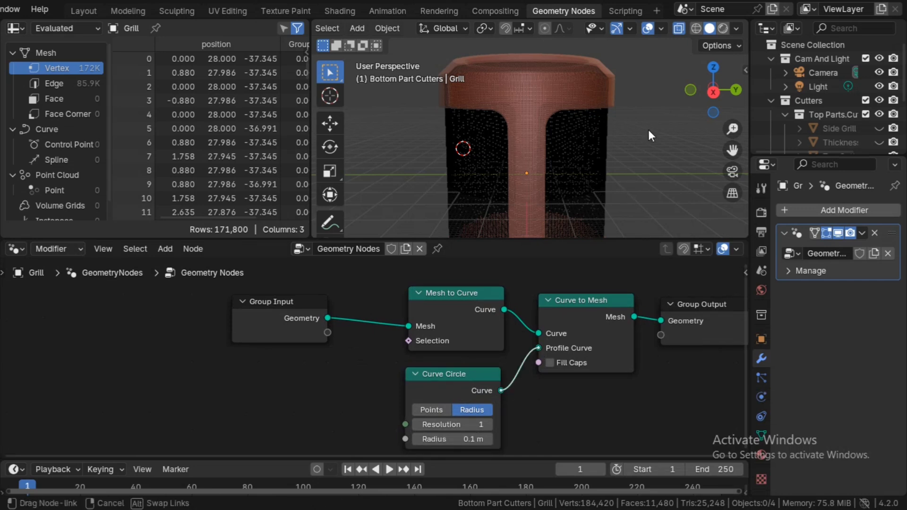
# Step: Turn off X-ray, set the Curve Circle radius to 0.2 m and save the file
pyautogui.hotkey('alt', 'z')
pyautogui.moveTo(624, 182); pyautogui.dragTo(597, 150, button='middle')
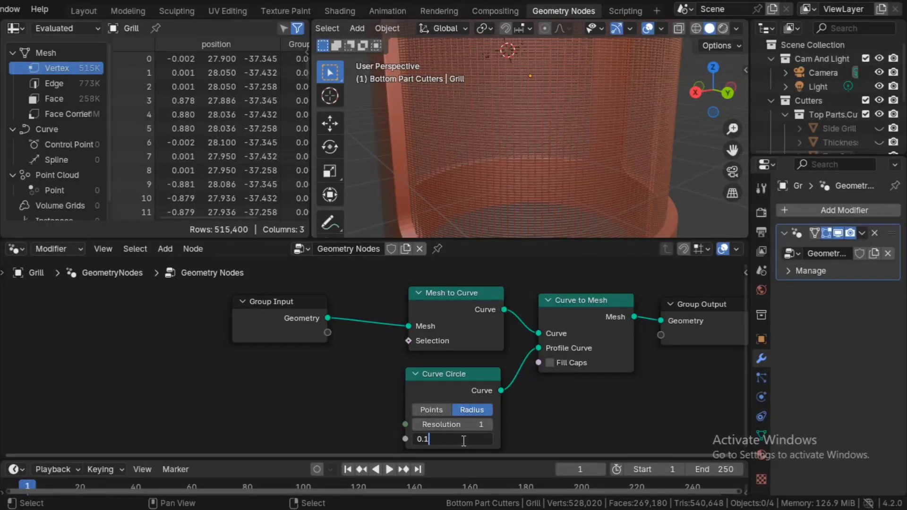
pyautogui.write('0.2')
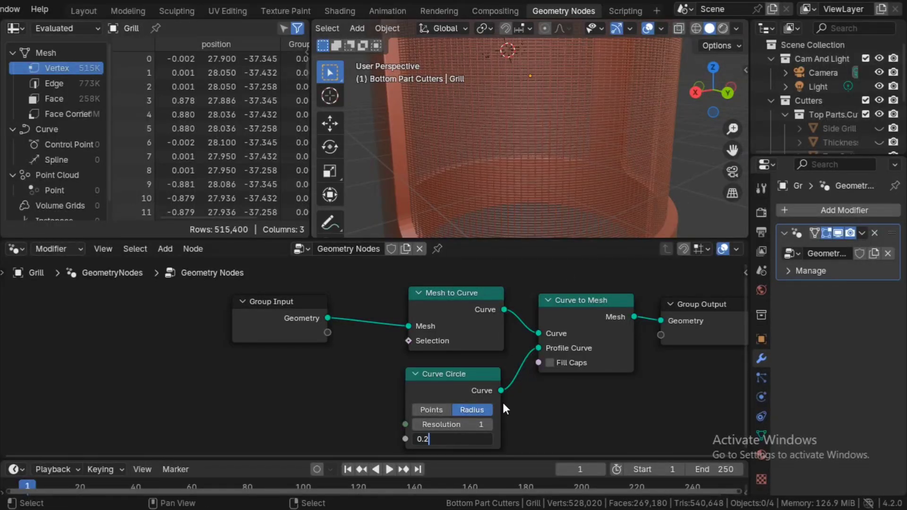
pyautogui.press('Return')
pyautogui.moveTo(581, 189)
pyautogui.mouseDown(button='middle')
pyautogui.moveTo(600, 135)
pyautogui.moveTo(585, 177)
pyautogui.moveTo(575, 140)
pyautogui.moveTo(579, 183)
pyautogui.moveTo(625, 35)
pyautogui.moveTo(625, 143)
pyautogui.moveTo(614, 138)
pyautogui.moveTo(640, 178)
pyautogui.moveTo(592, 176)
pyautogui.mouseUp(button='middle')
pyautogui.hotkey('ctrl', 's')
pyautogui.press('z')
pyautogui.click(638, 179)
# Step: Return to the Layout workspace and set the viewport shading colour to Material
pyautogui.click(99, 11)
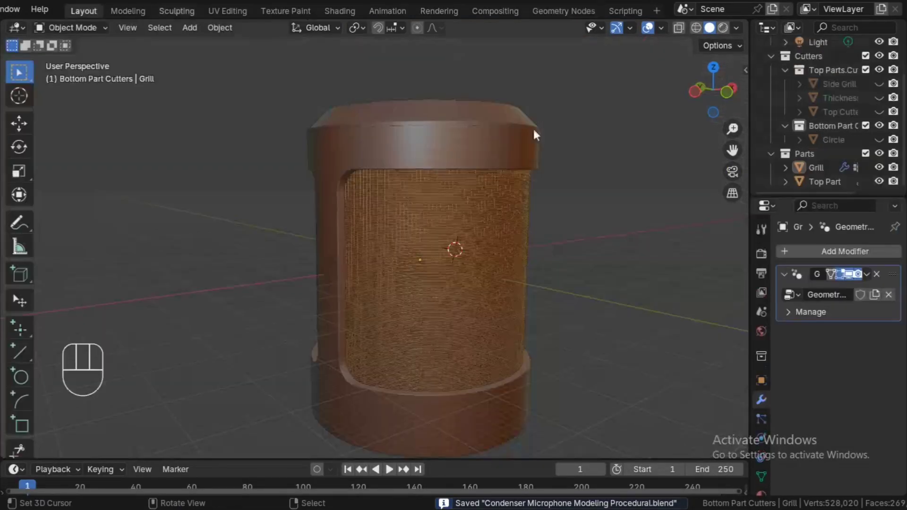
pyautogui.keyDown('alt'); pyautogui.moveTo(567, 204); pyautogui.dragTo(577, 235); pyautogui.keyUp('alt')
pyautogui.keyDown('alt'); pyautogui.keyDown('shift'); pyautogui.moveTo(577, 235); pyautogui.dragTo(577, 251); pyautogui.keyUp('shift'); pyautogui.keyUp('alt')
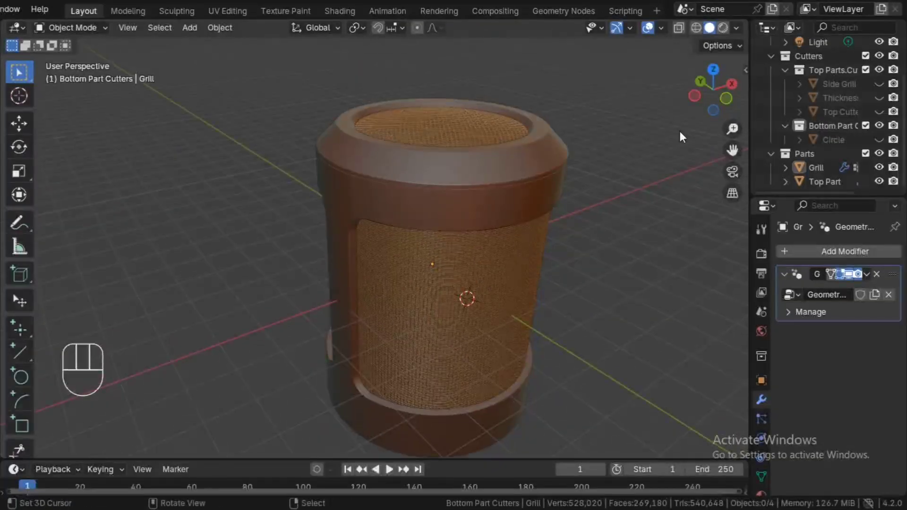
pyautogui.click(736, 28)
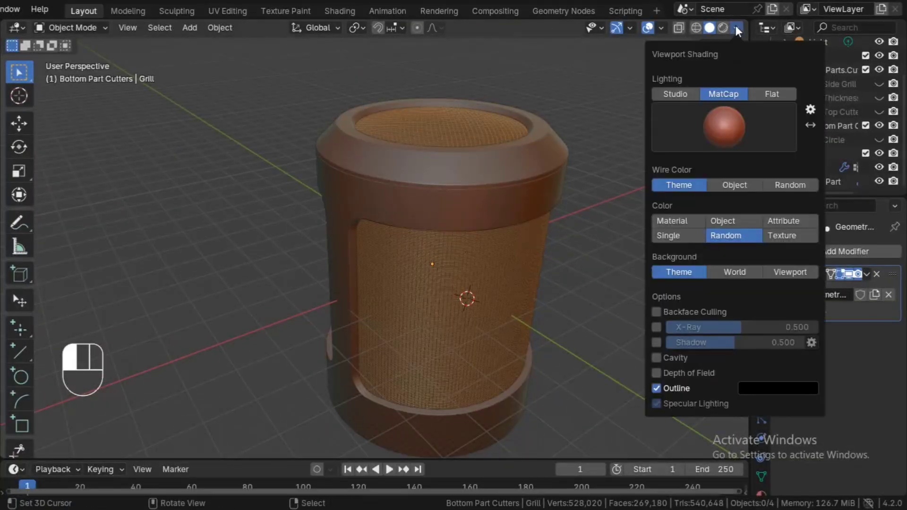
pyautogui.click(681, 215)
# Step: Inspect the microphone head from several sides, ending in the right orthographic view, and save the file
pyautogui.keyDown('alt'); pyautogui.keyDown('shift'); pyautogui.moveTo(572, 222); pyautogui.dragTo(688, 134); pyautogui.keyUp('shift'); pyautogui.keyUp('alt')
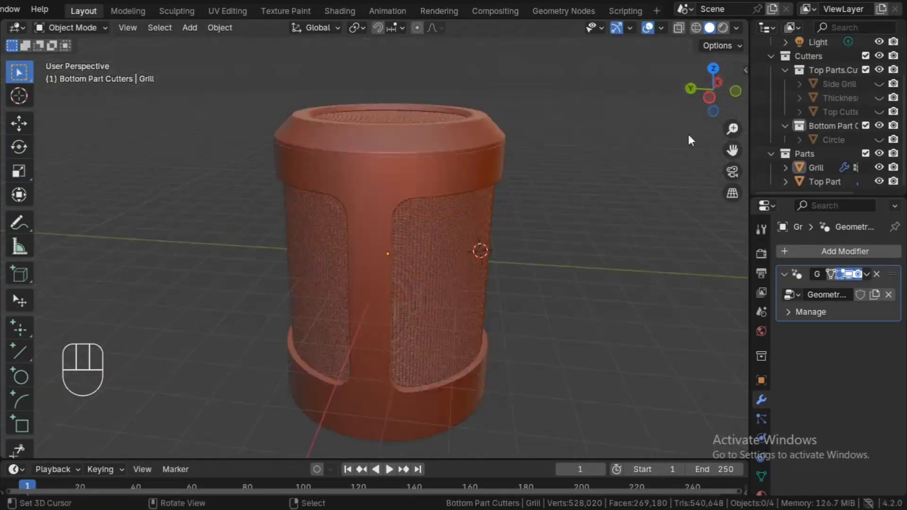
pyautogui.click(710, 98)
pyautogui.keyDown('alt'); pyautogui.moveTo(664, 214); pyautogui.dragTo(524, 245); pyautogui.keyUp('alt')
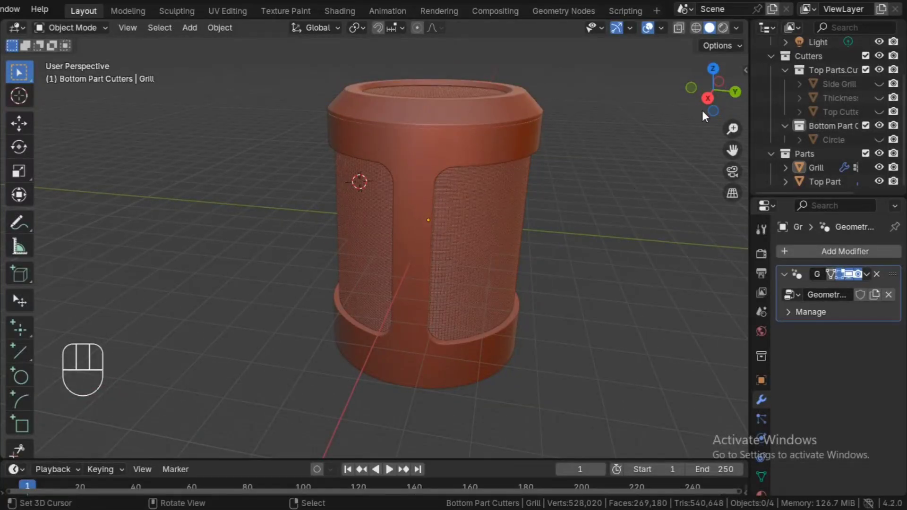
pyautogui.click(708, 98)
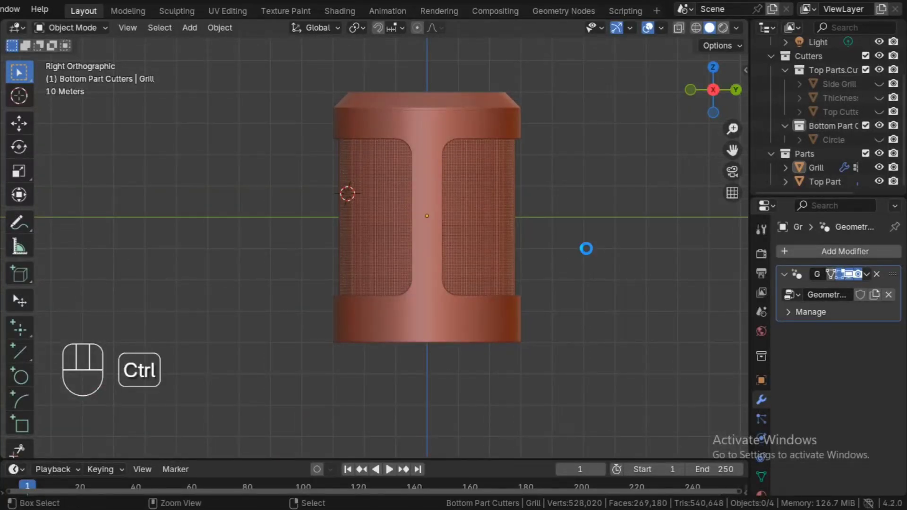
pyautogui.hotkey('ctrl', 's')
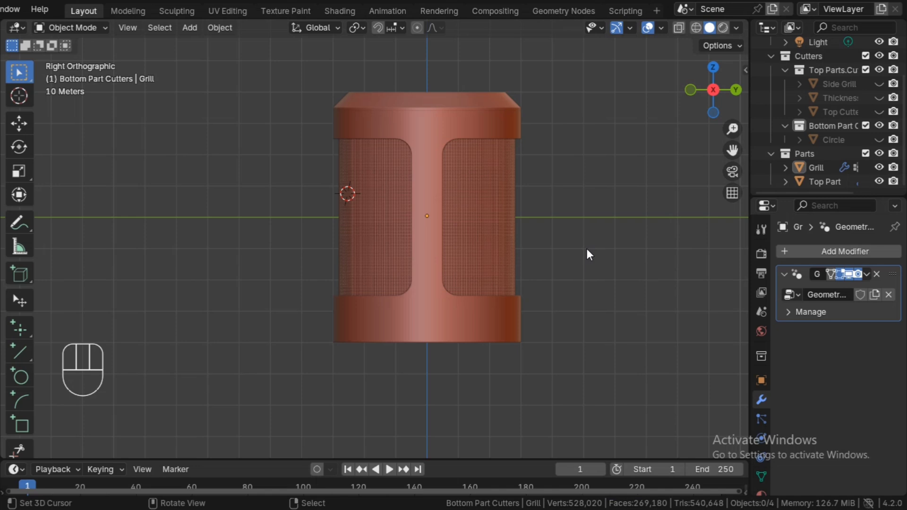
pyautogui.press('super')
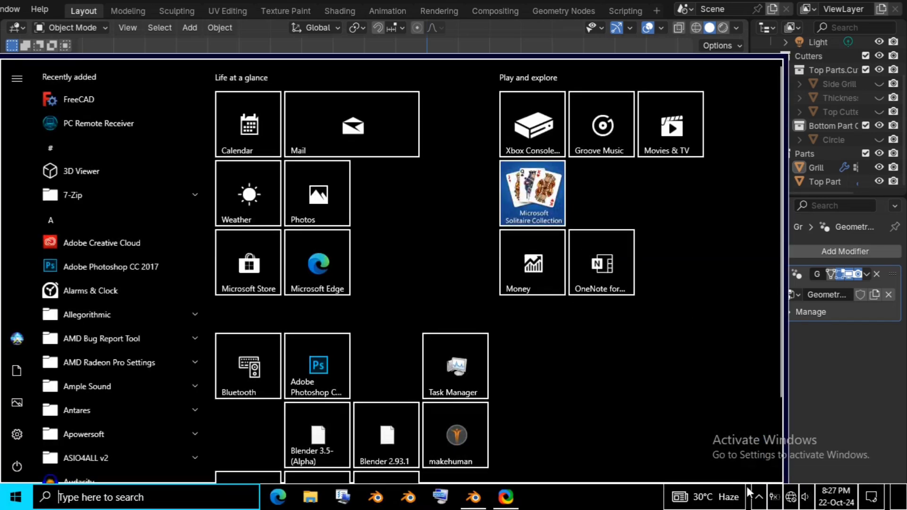